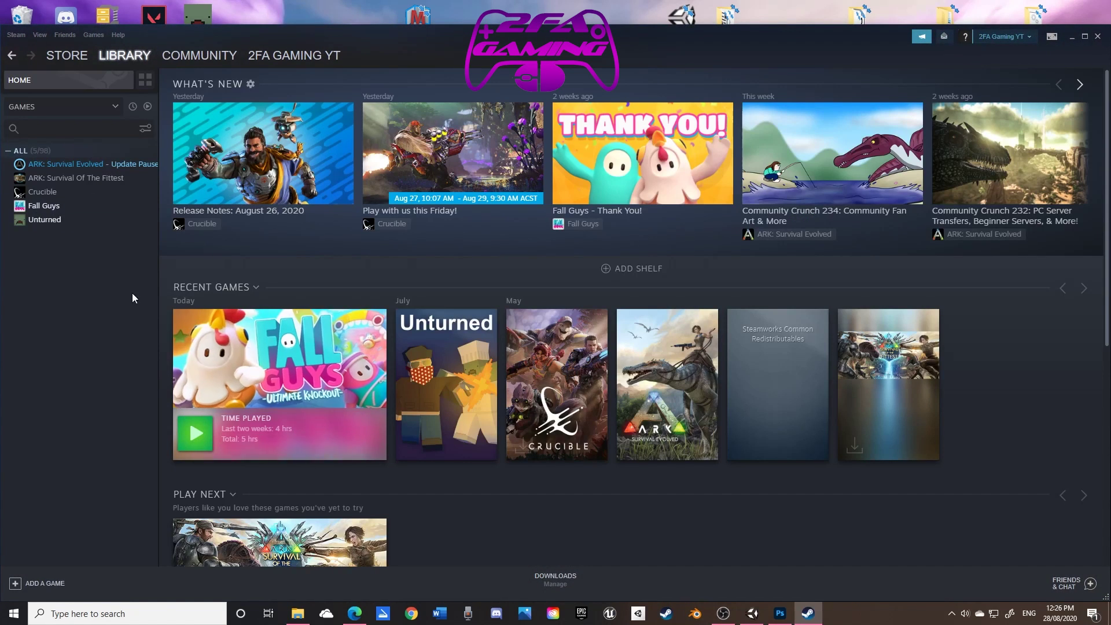
Browse the local files of Fall Guys from the Steam library to see its install folder, and close both windows
click(51, 208)
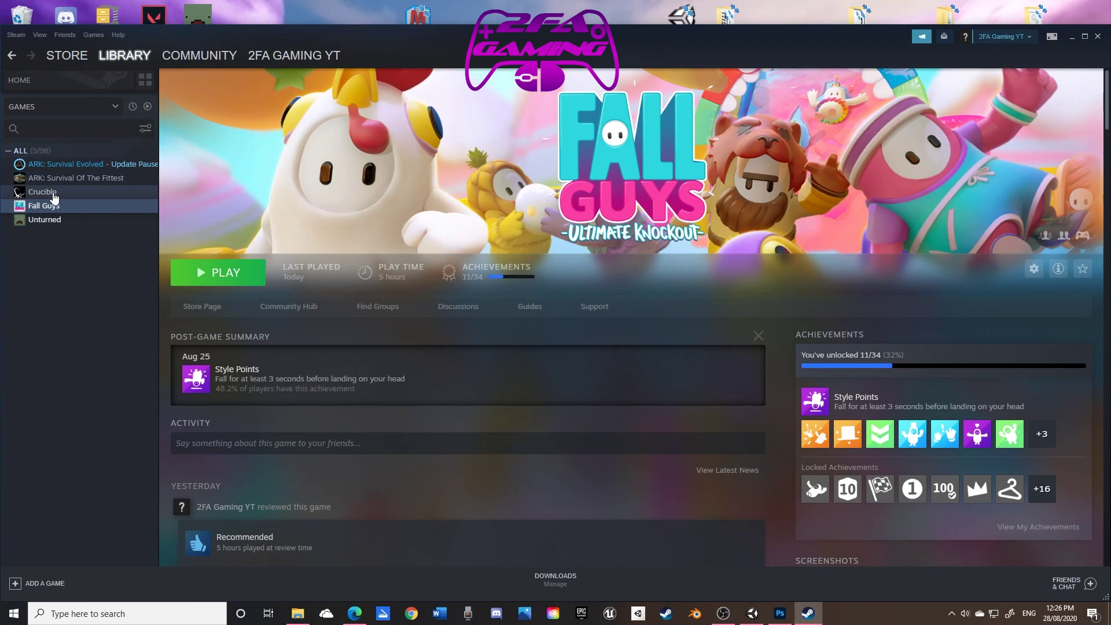
right_click(48, 207)
mouse_move(66, 270)
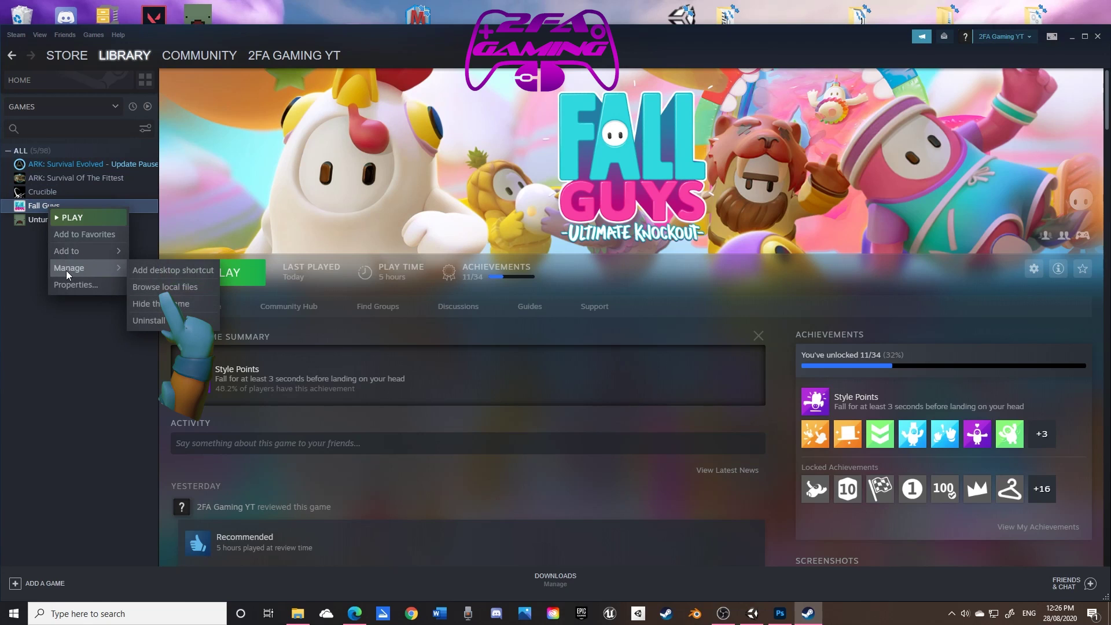
click(145, 286)
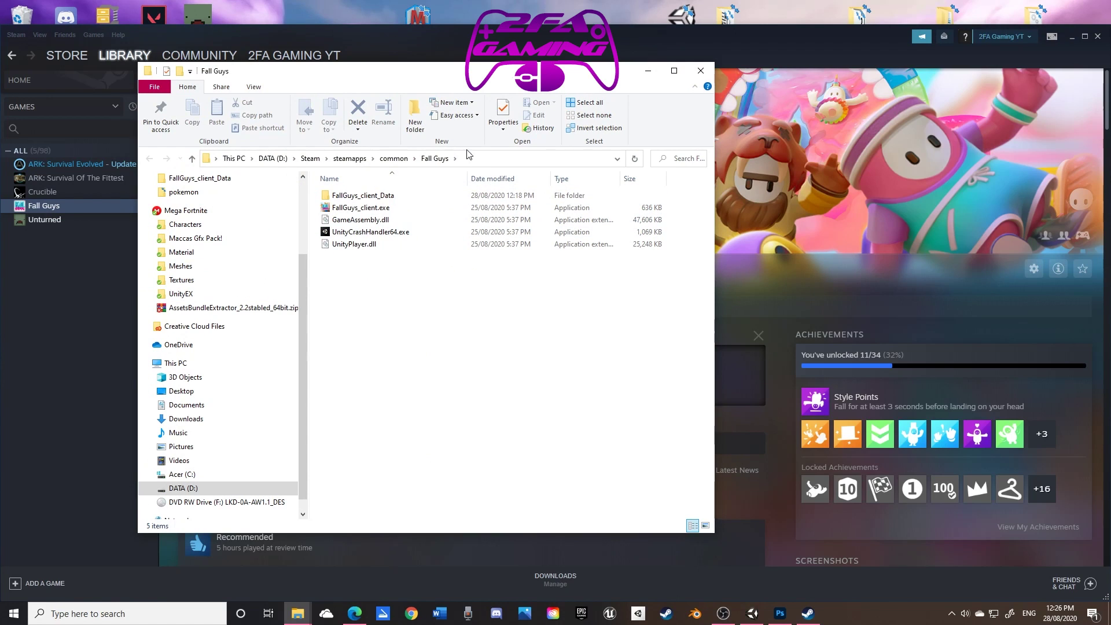
click(701, 70)
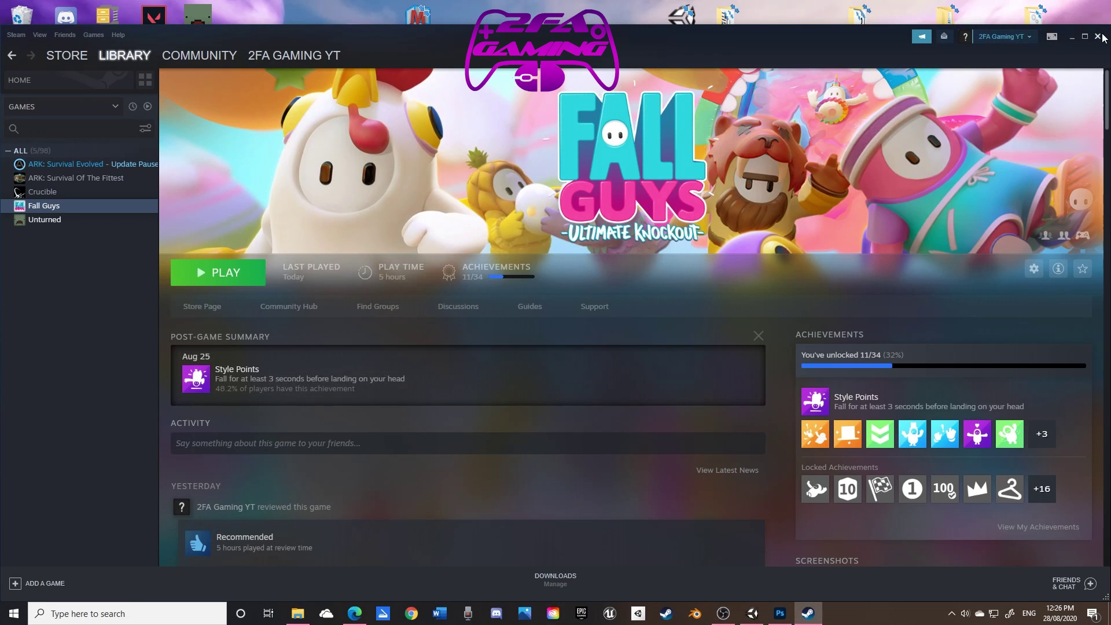
click(1103, 38)
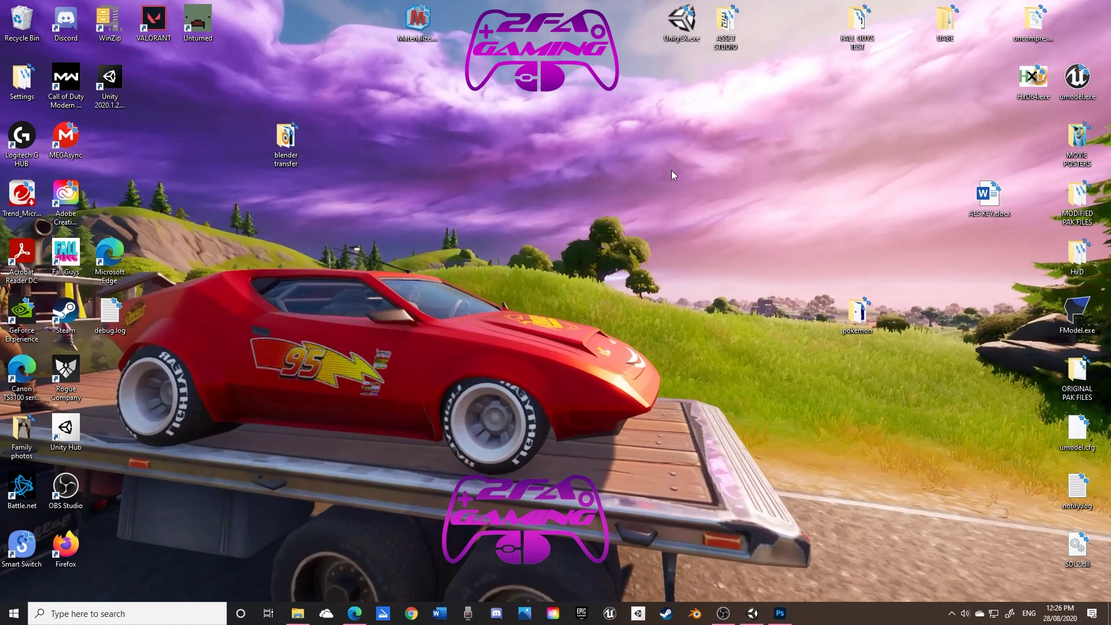
Launch AssetStudioGUI.exe from the ASSET STUDIO desktop folder and start loading a file
double_click(727, 26)
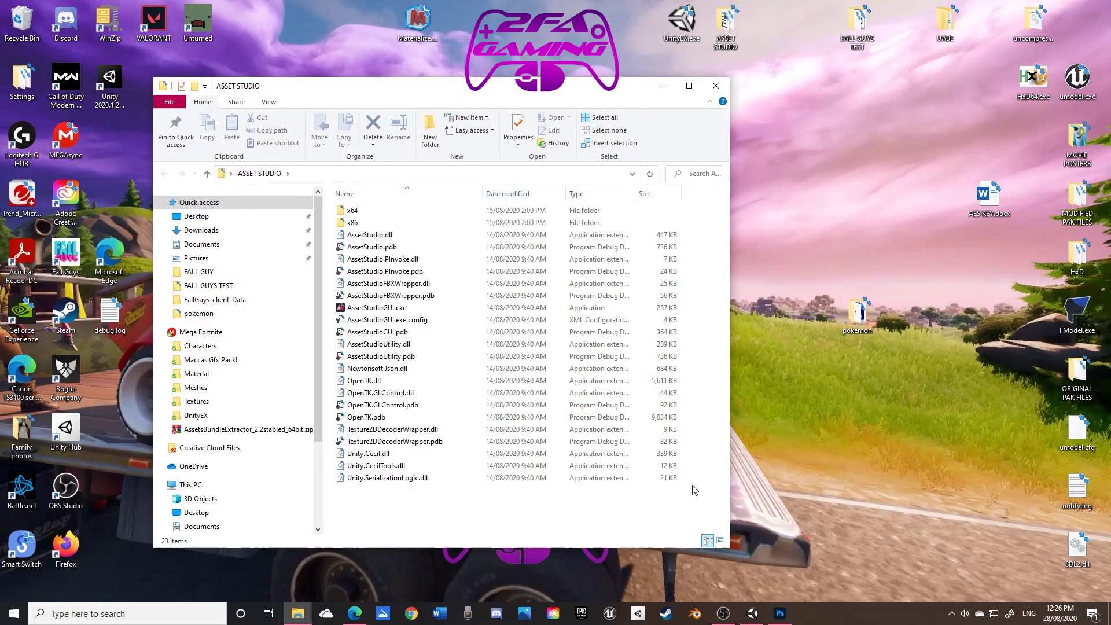
double_click(363, 308)
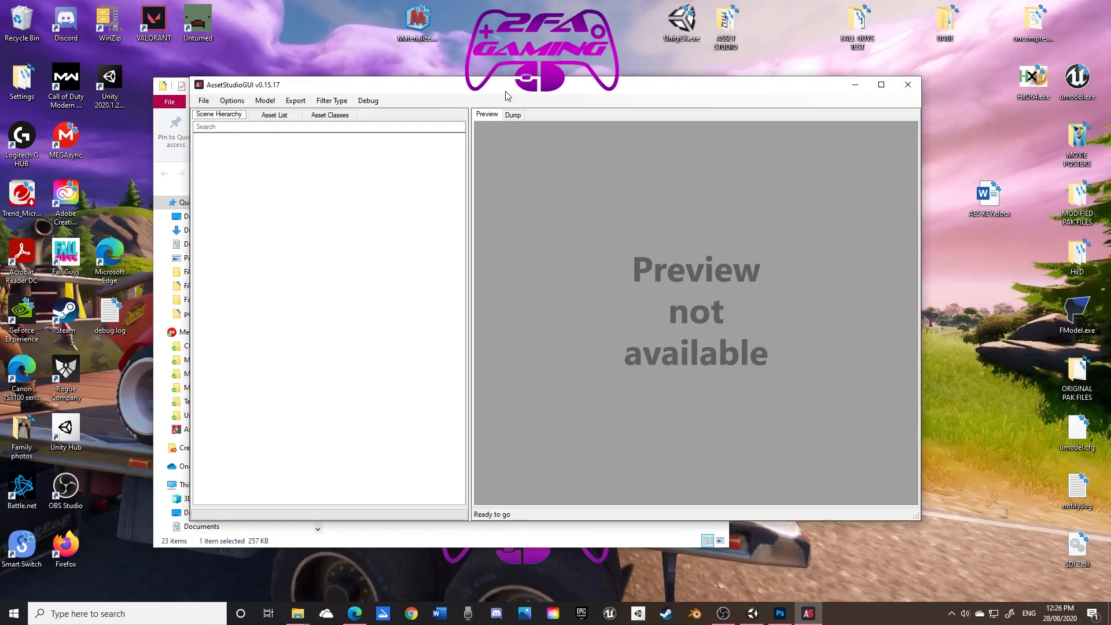
click(231, 96)
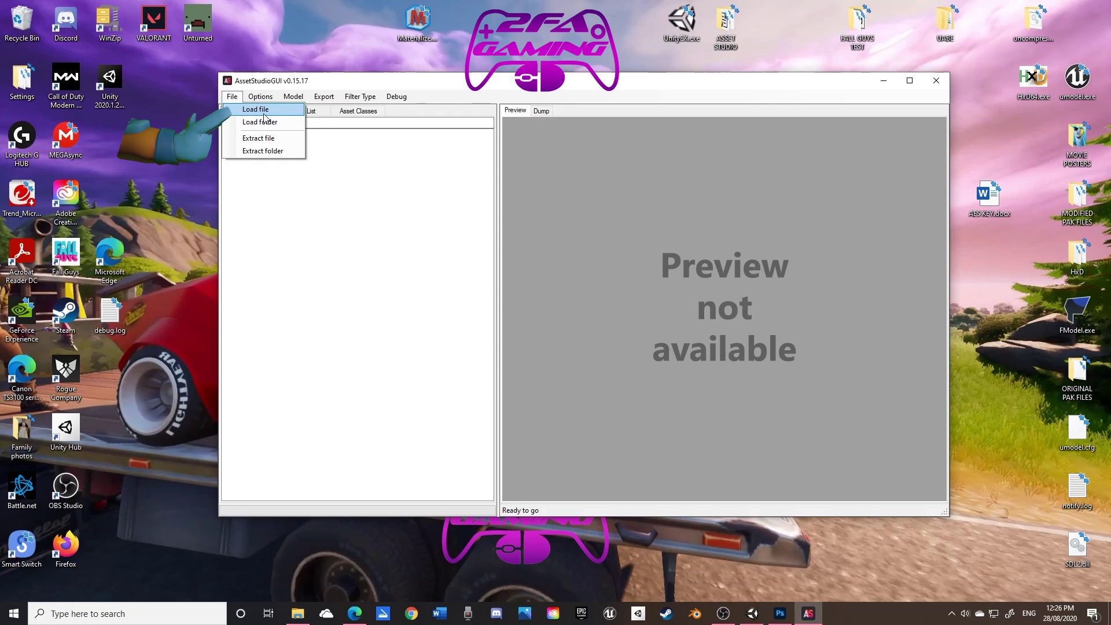
click(264, 113)
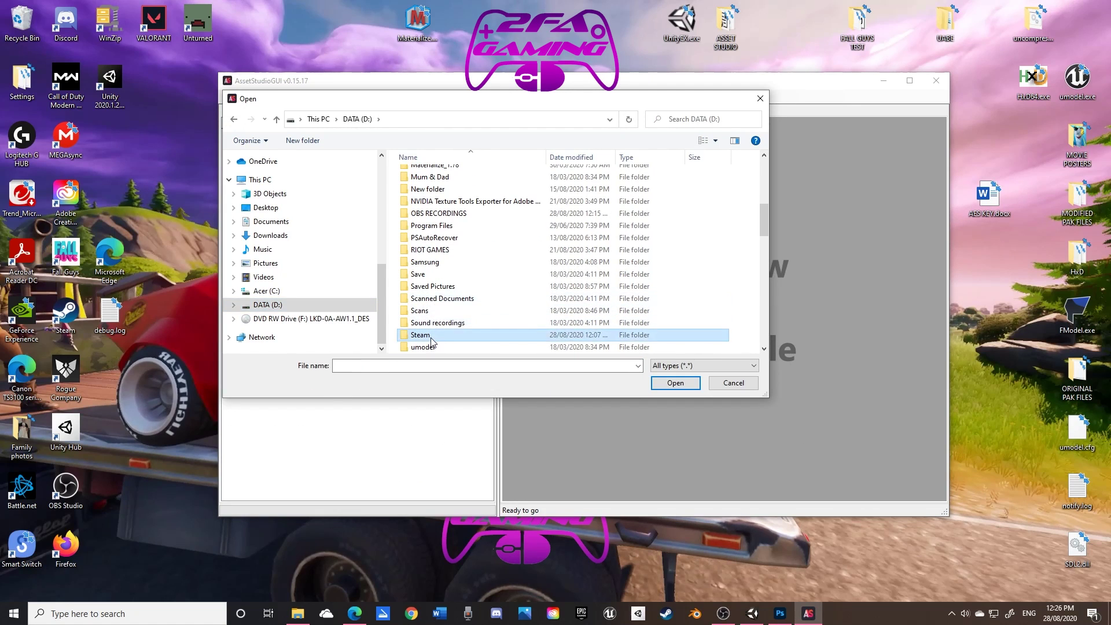
Load sharedassets0.assets from Steam > steamapps > common > Fall Guys > FallGuys_client_Data and show the Asset List
scroll(439, 249, down, 2)
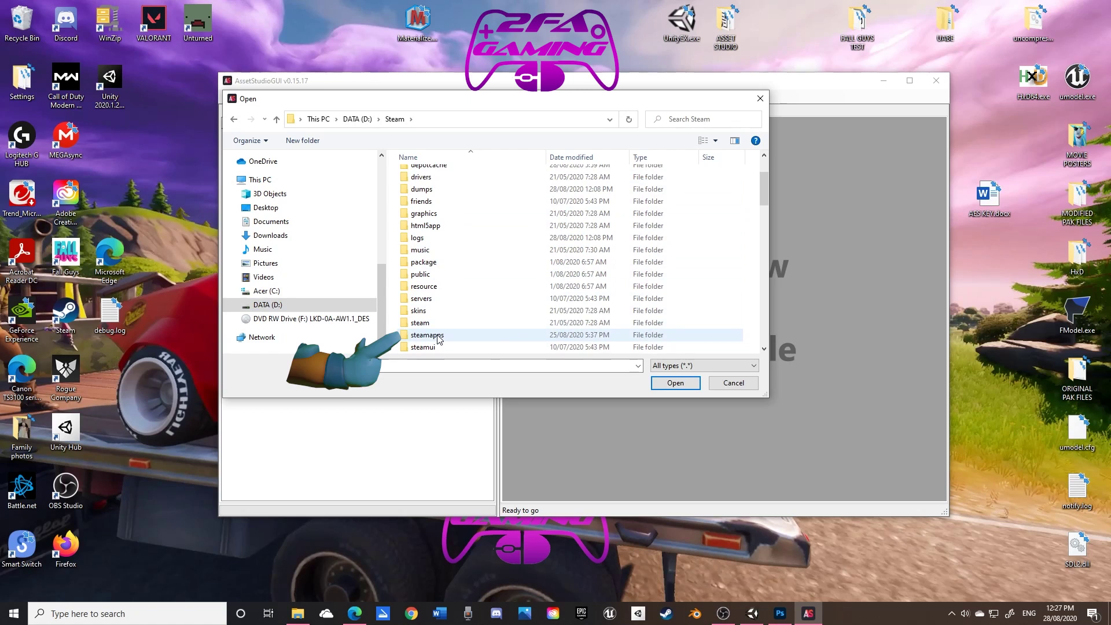
click(438, 336)
double_click(438, 336)
double_click(429, 177)
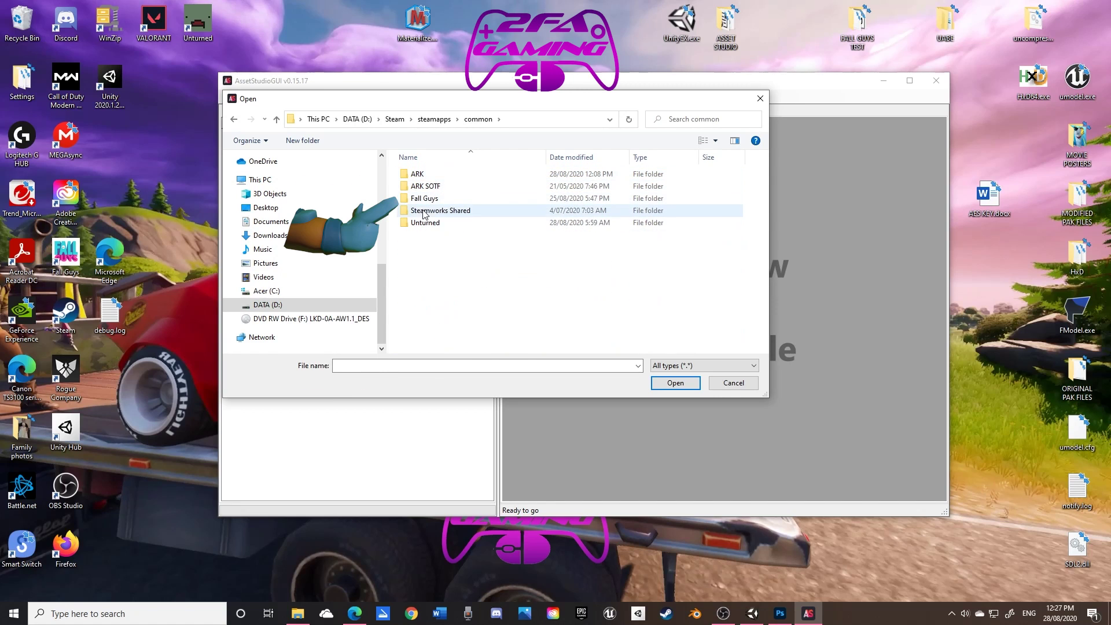
double_click(429, 199)
double_click(441, 175)
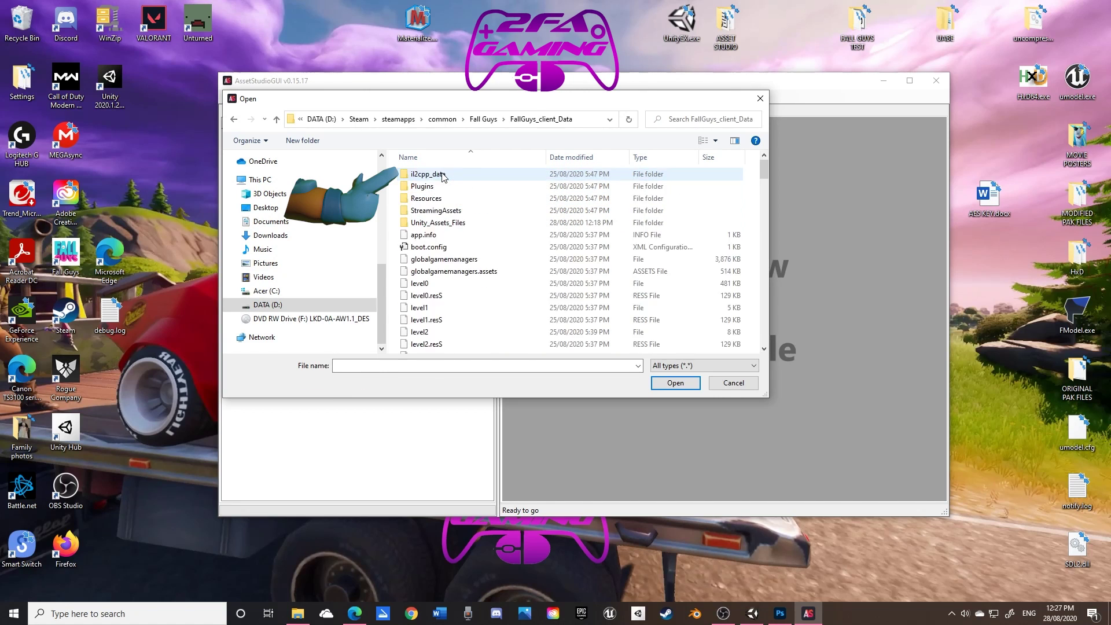
scroll(443, 218, down, 10)
scroll(443, 219, down, 4)
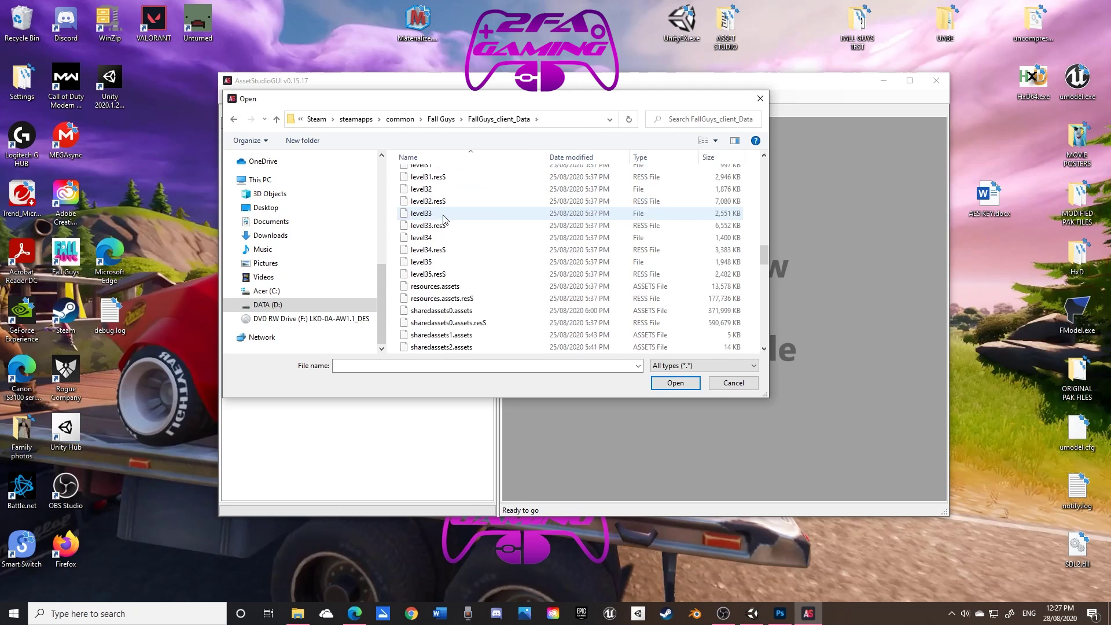
click(450, 299)
click(450, 313)
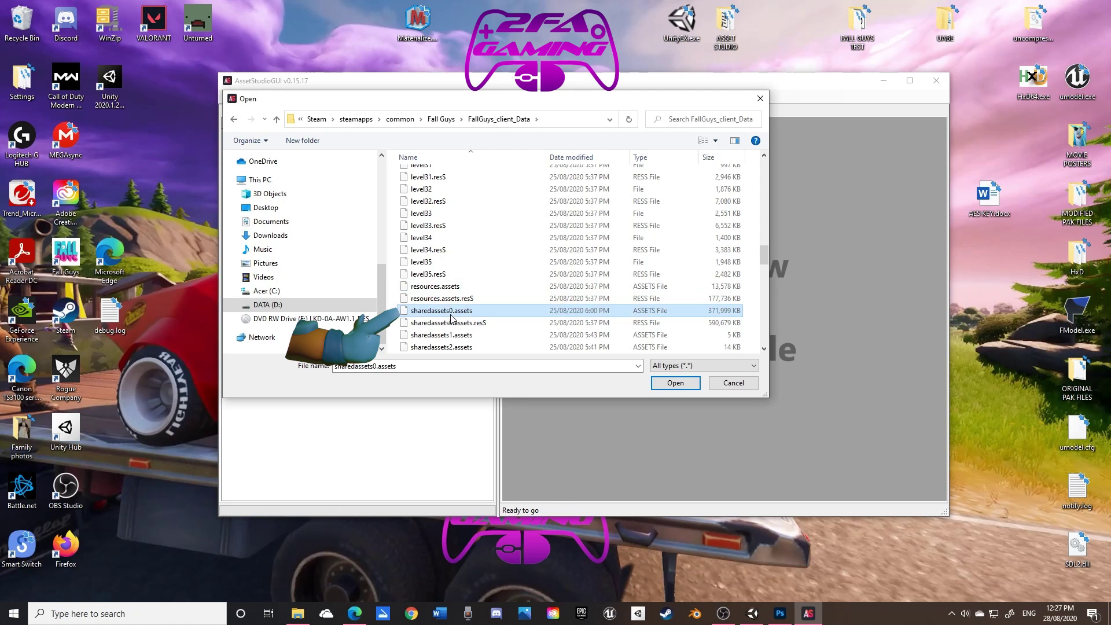
double_click(450, 313)
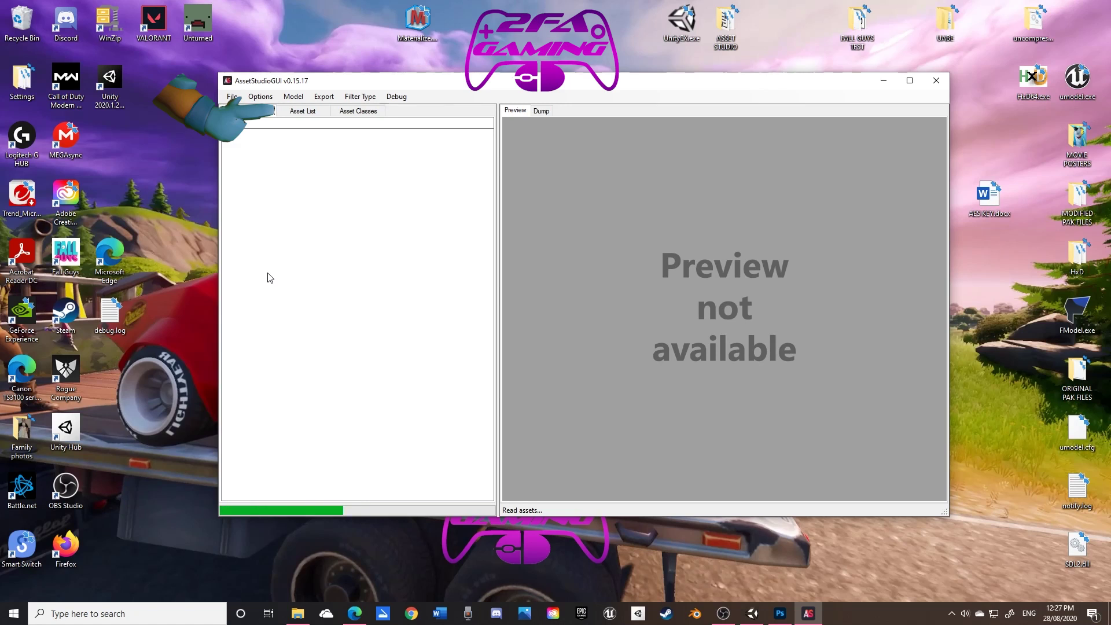
click(298, 113)
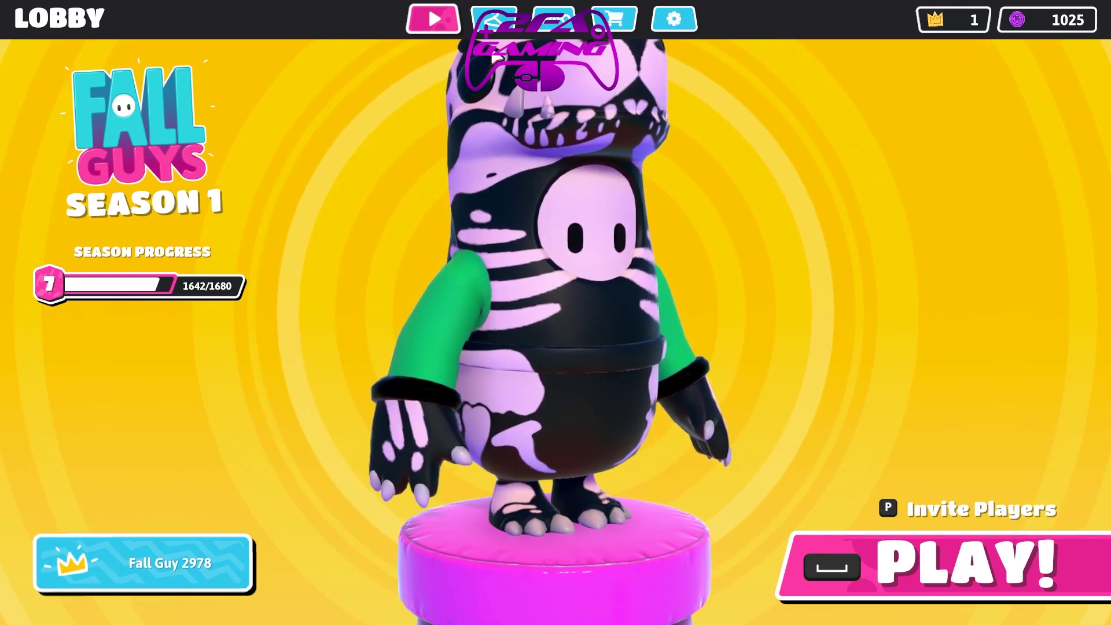
Switch to Fall Guys and, in the outfit customiser, equip the cactus upper costume and the fourth lower costume
click(494, 19)
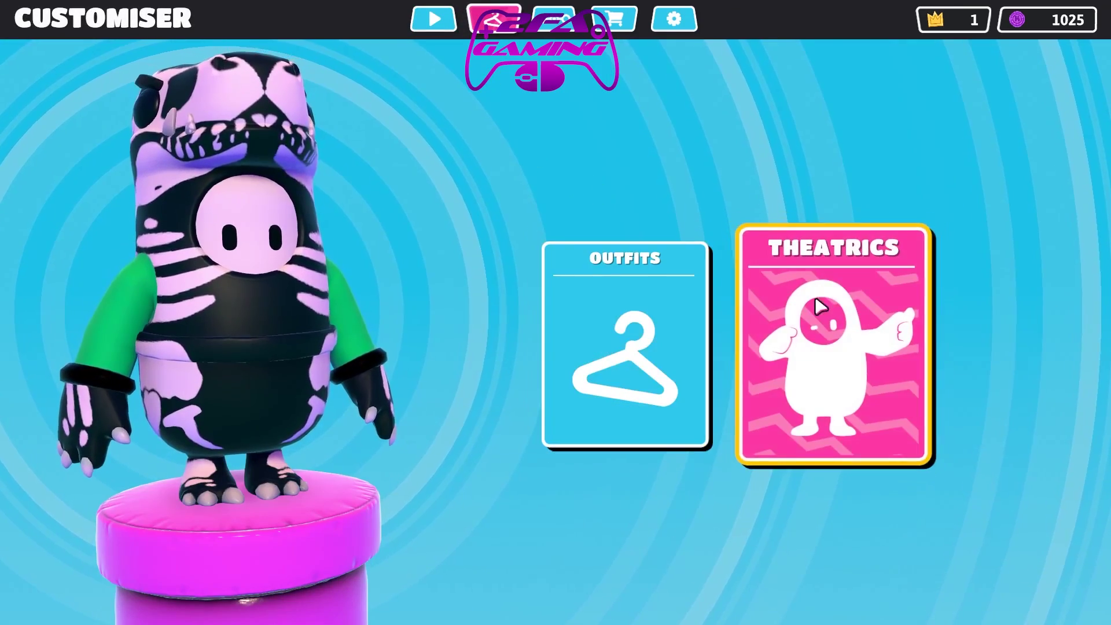
click(645, 298)
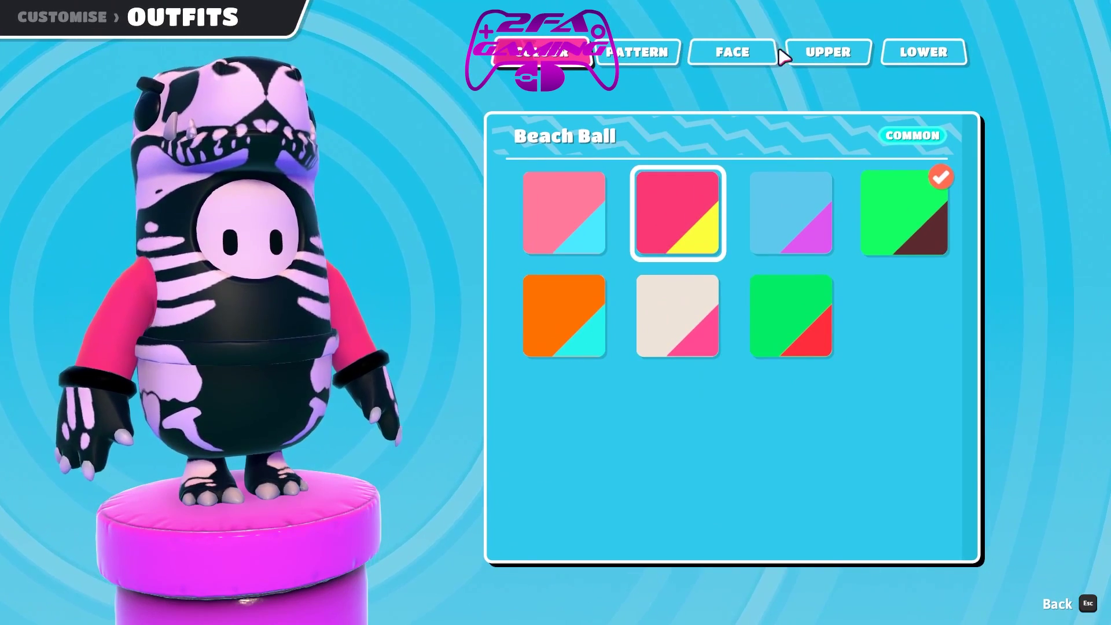
click(811, 52)
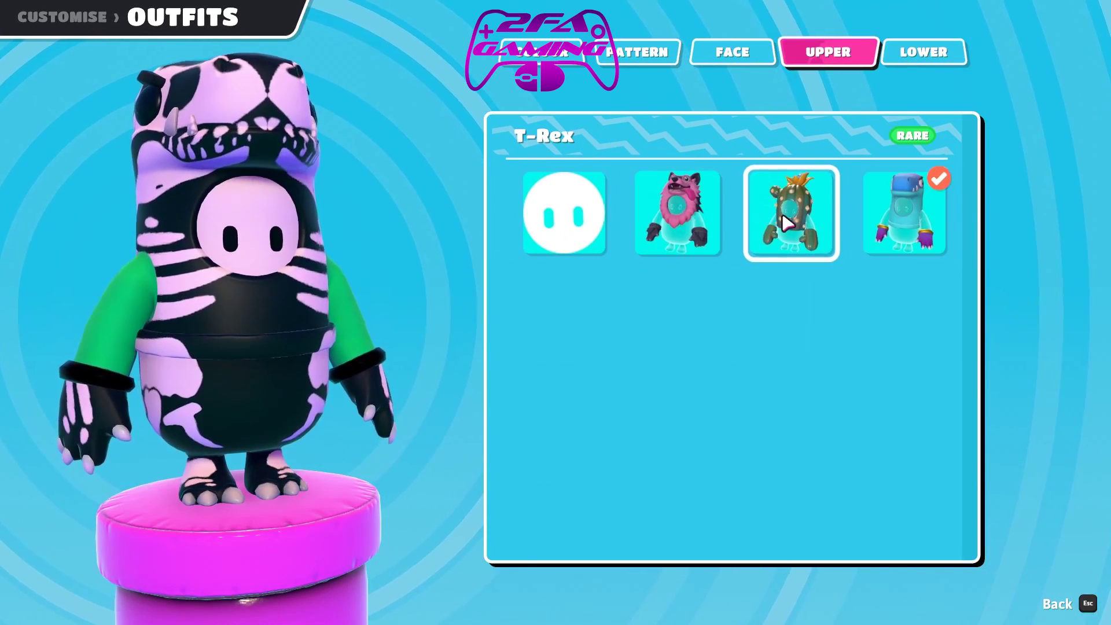
click(787, 223)
click(933, 56)
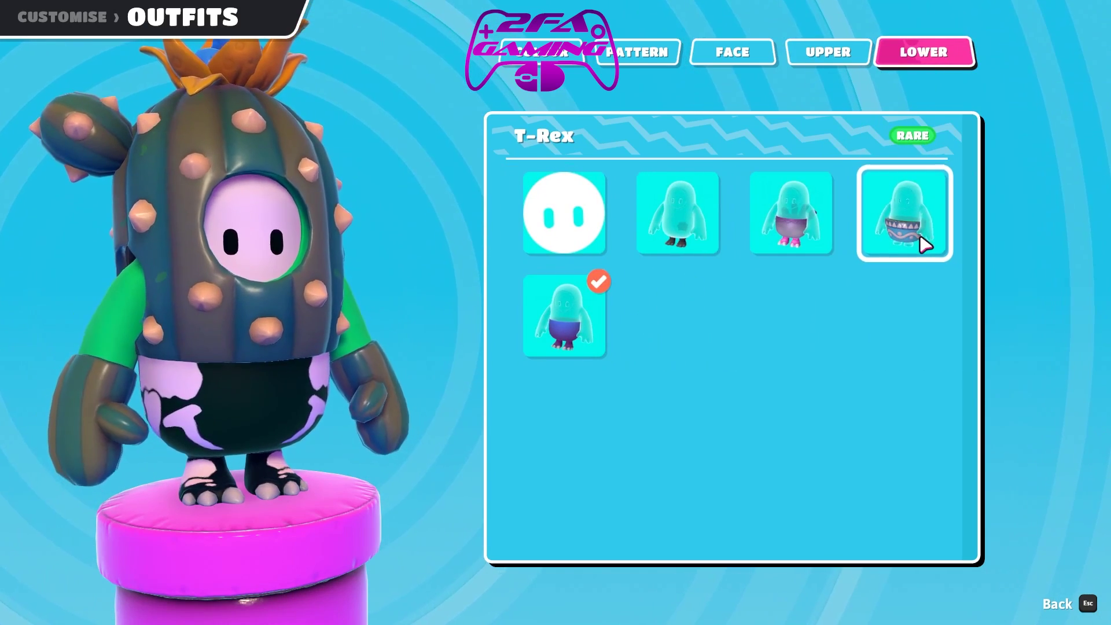
click(923, 243)
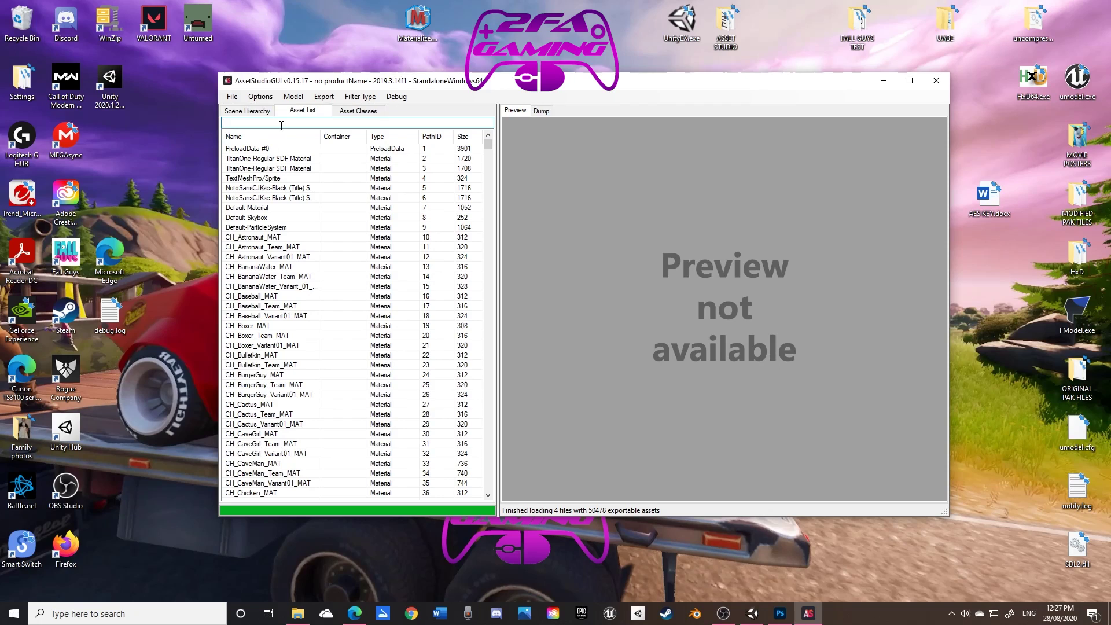
Filter the asset list by "cact" and select the CH_Cactus_LW and CH_Cactus_UP meshes together
text(cact)
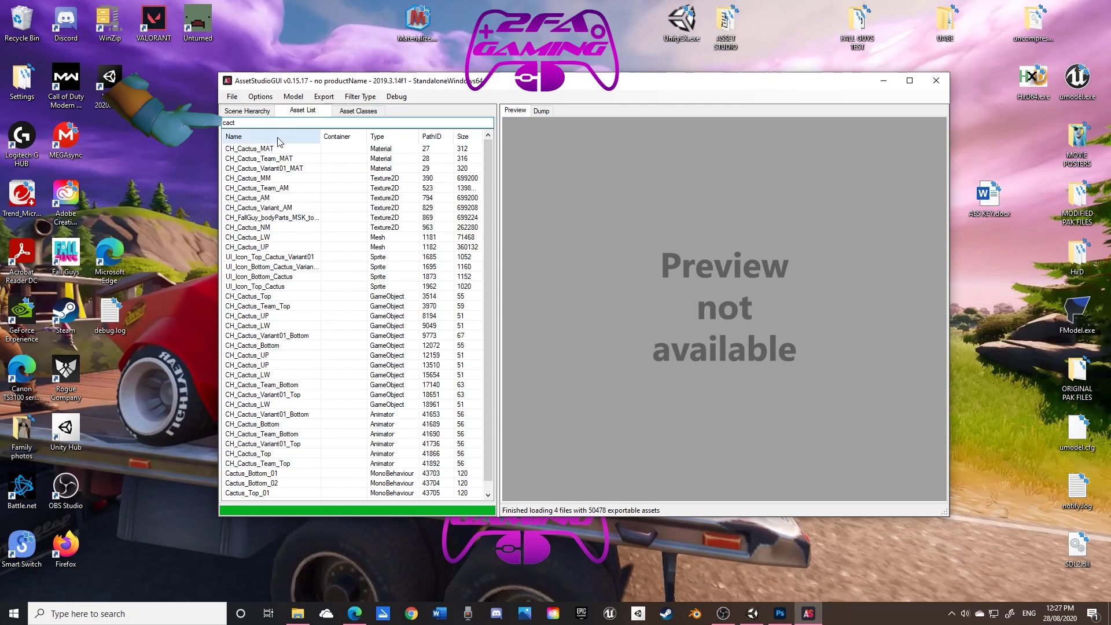
scroll(373, 391, down, 1)
scroll(373, 389, up, 1)
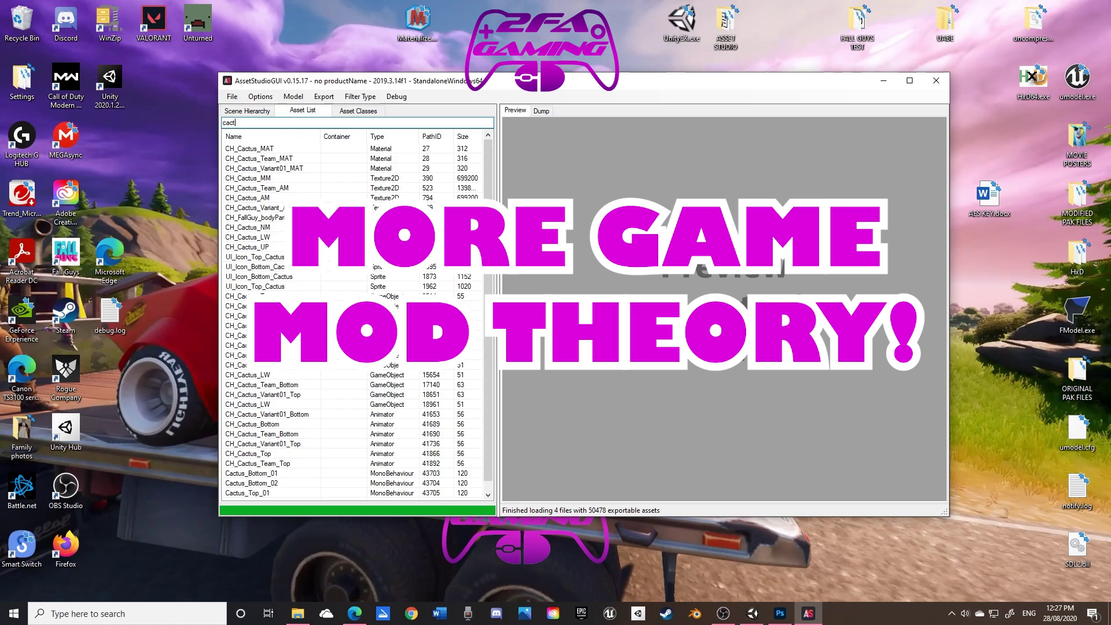
click(251, 238)
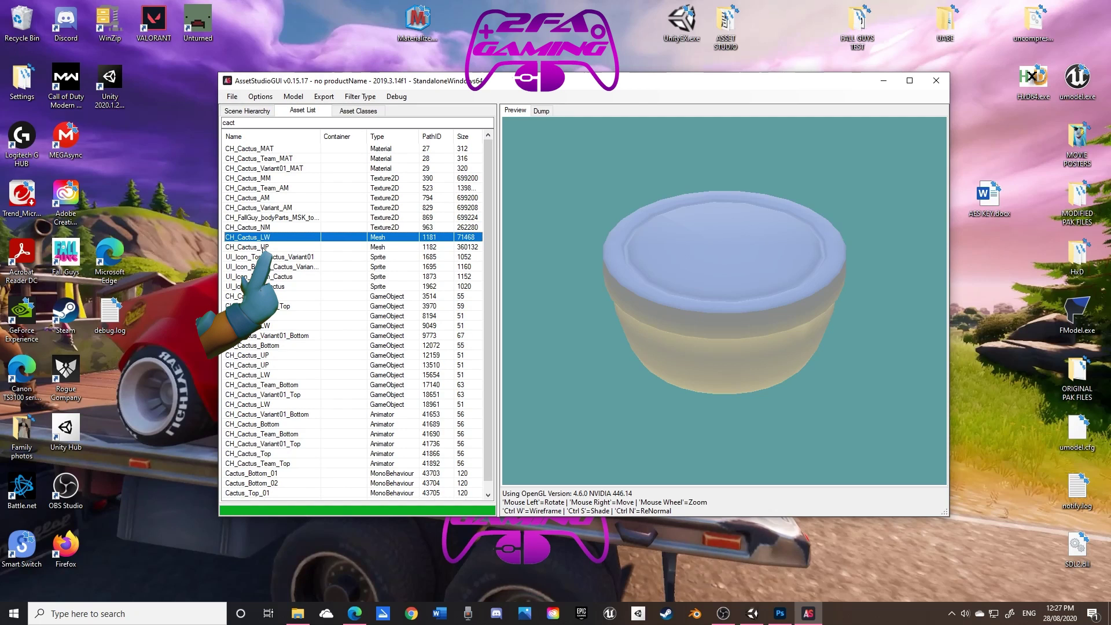
shift+click(264, 246)
Check the FBX ScaleFactor in the export options and accept the options
click(261, 96)
click(288, 151)
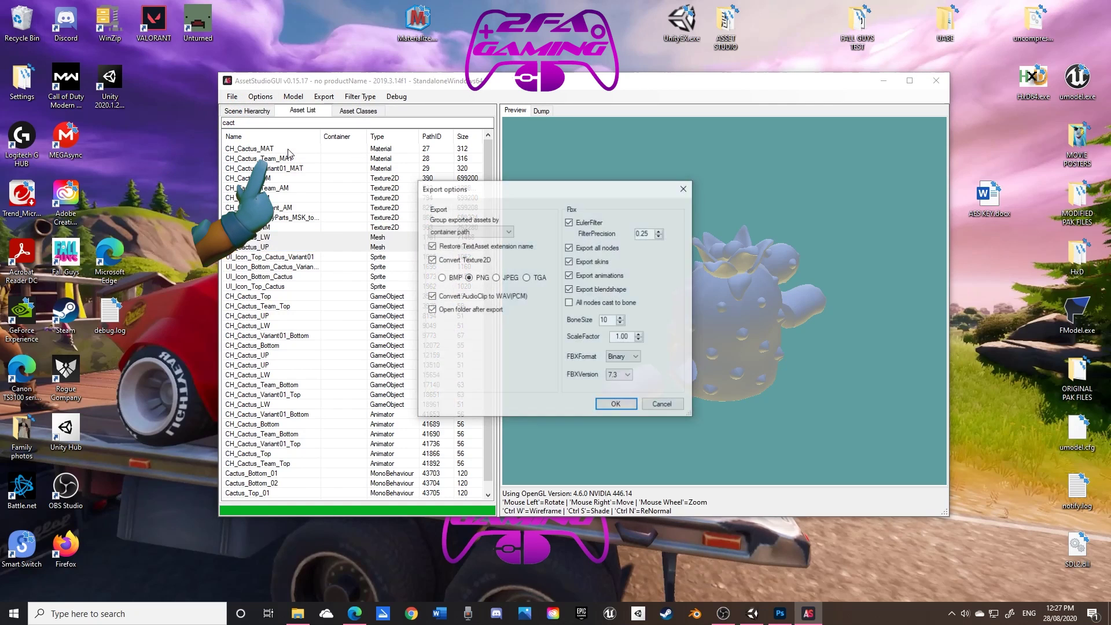
click(639, 340)
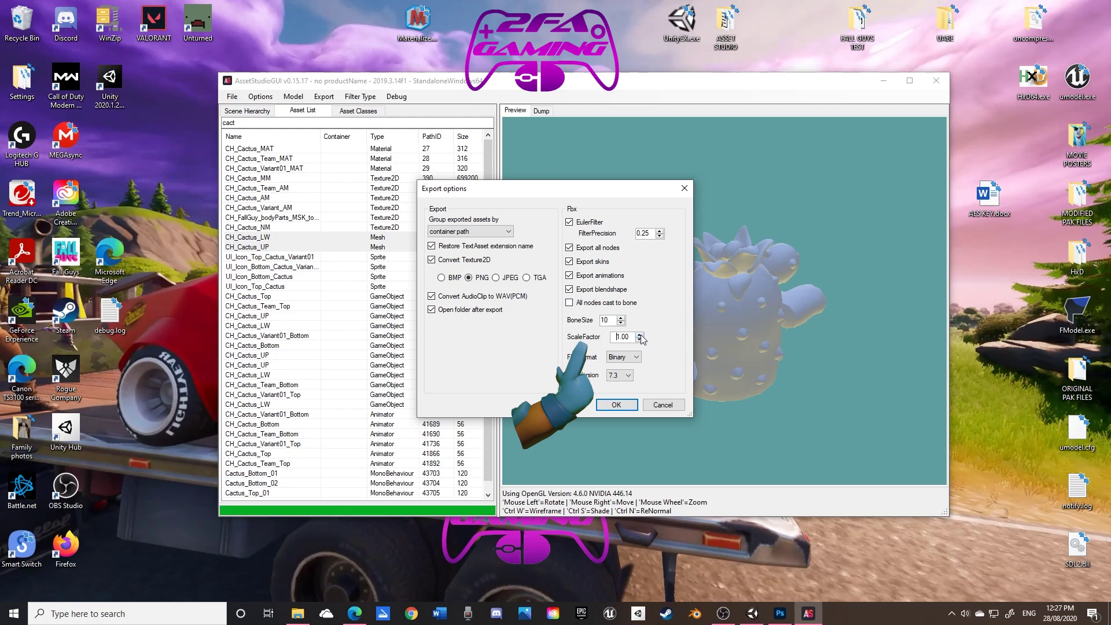
drag(618, 336, 606, 341)
click(616, 404)
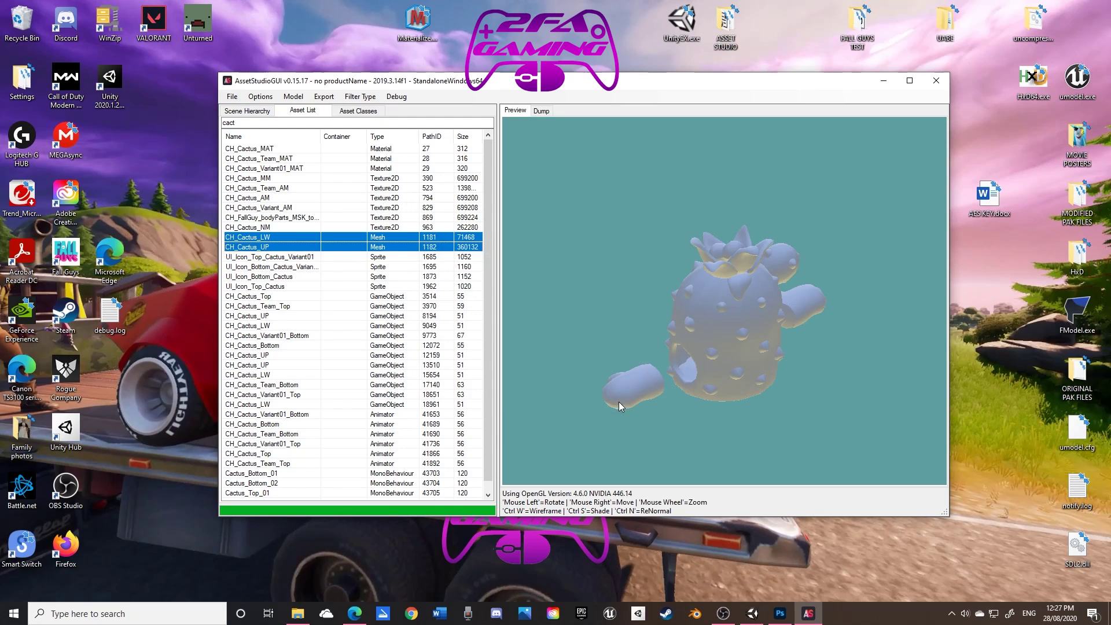
Export the two selected cactus meshes to the FALL GUYS TEST folder on the Desktop and close the resulting folder window
right_click(359, 252)
click(405, 261)
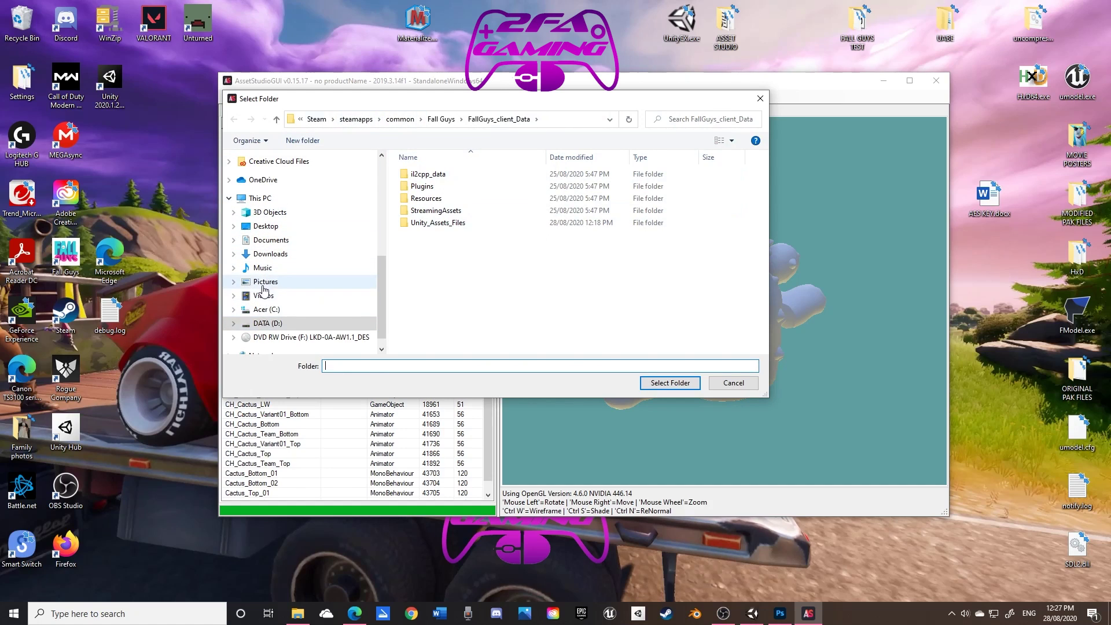
click(266, 226)
click(450, 200)
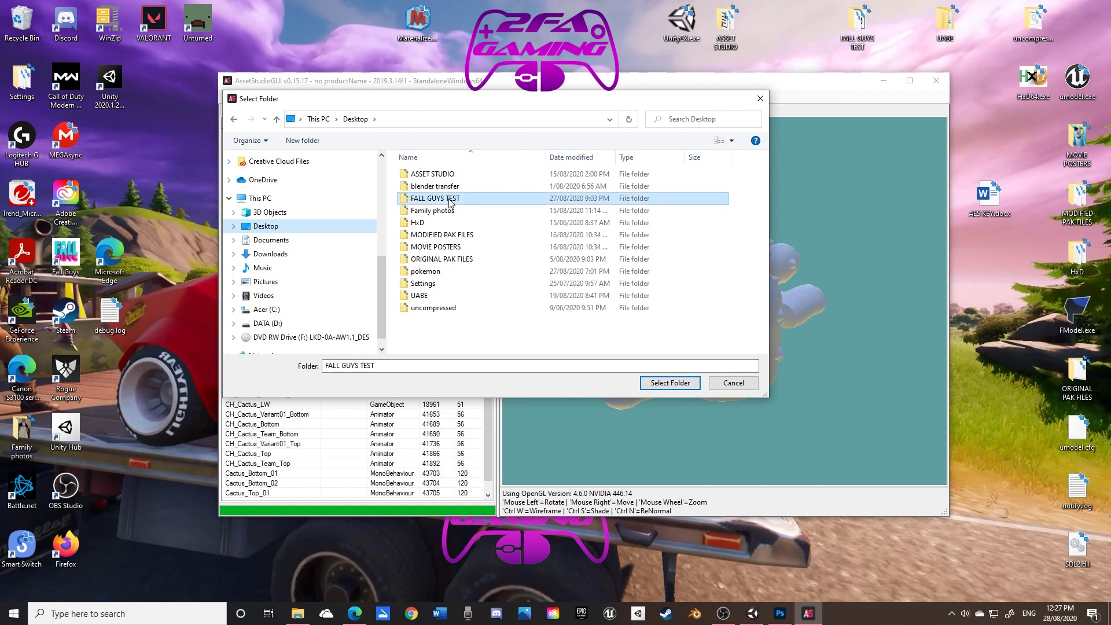
click(667, 385)
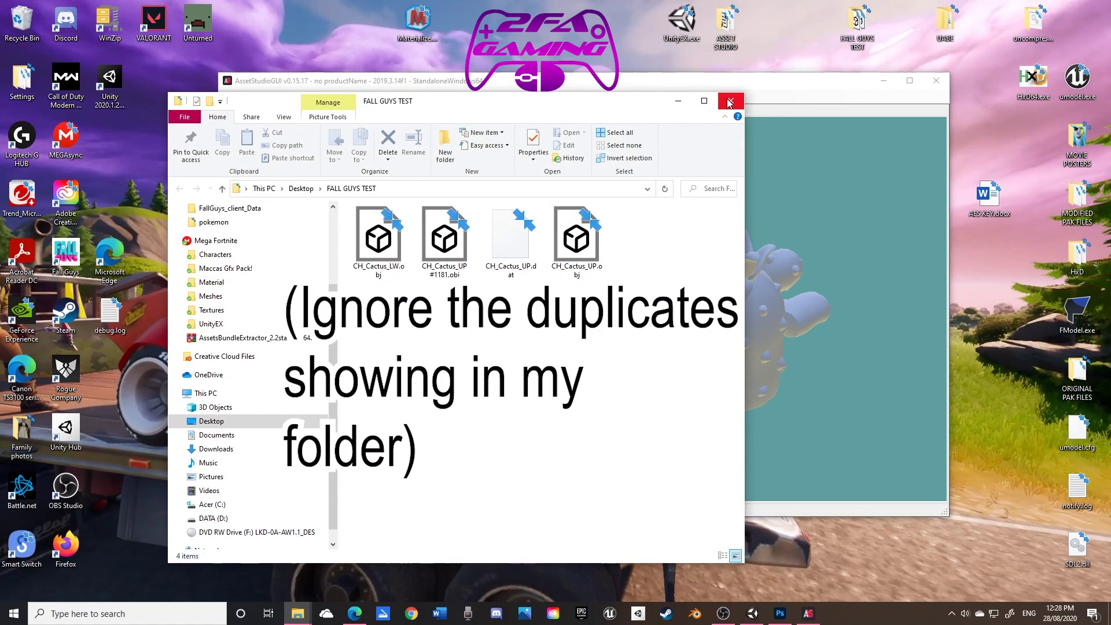
click(729, 102)
Select the Body mesh in the asset list filtered by "body" and export it
click(250, 326)
right_click(253, 327)
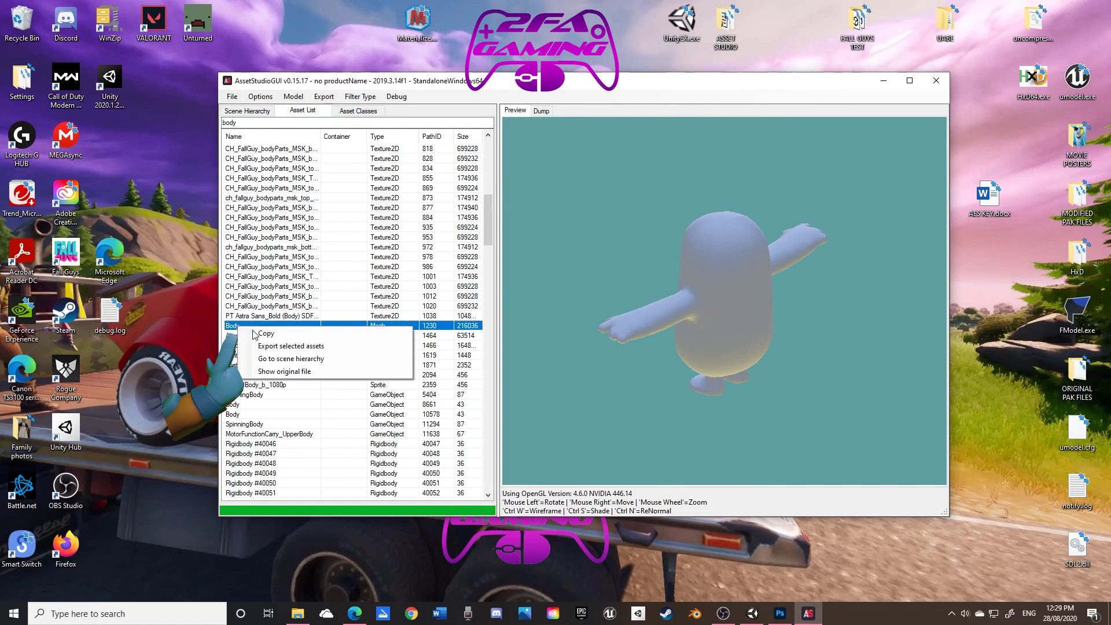
click(279, 346)
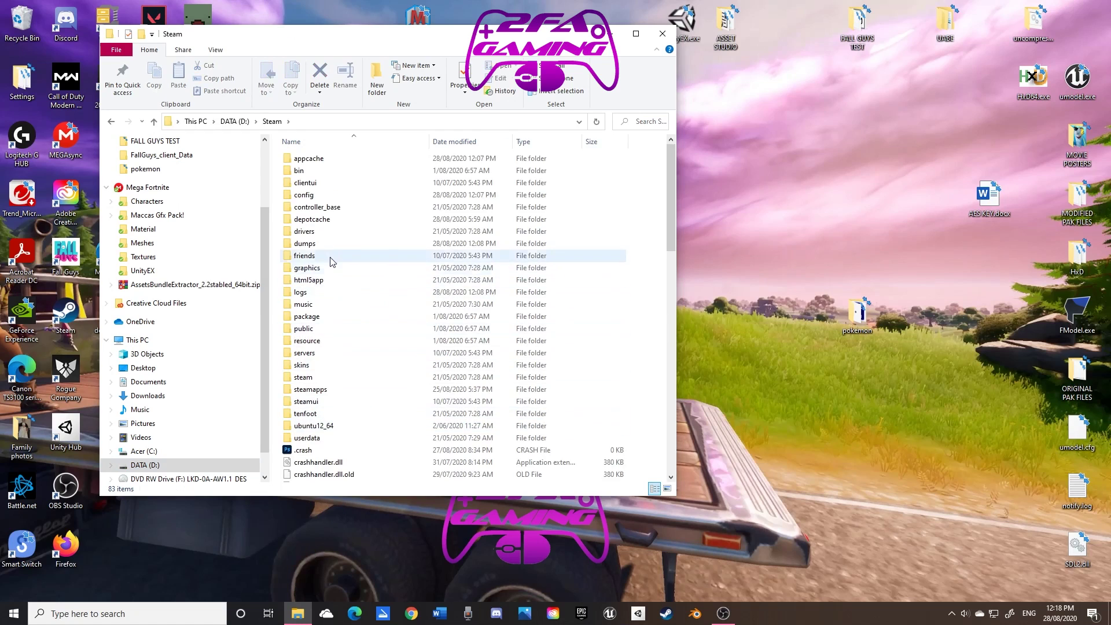
Browse from the Steam folder through steamapps, common and Fall Guys into FallGuys_client_Data and move the folder window aside
scroll(327, 256, down, 3)
double_click(311, 282)
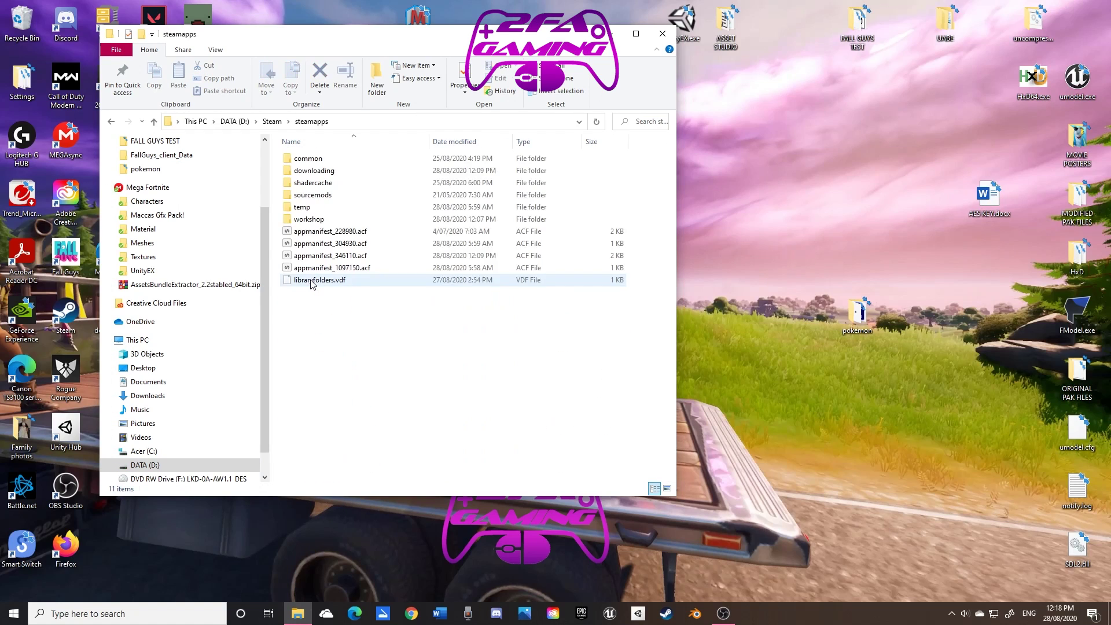
double_click(319, 160)
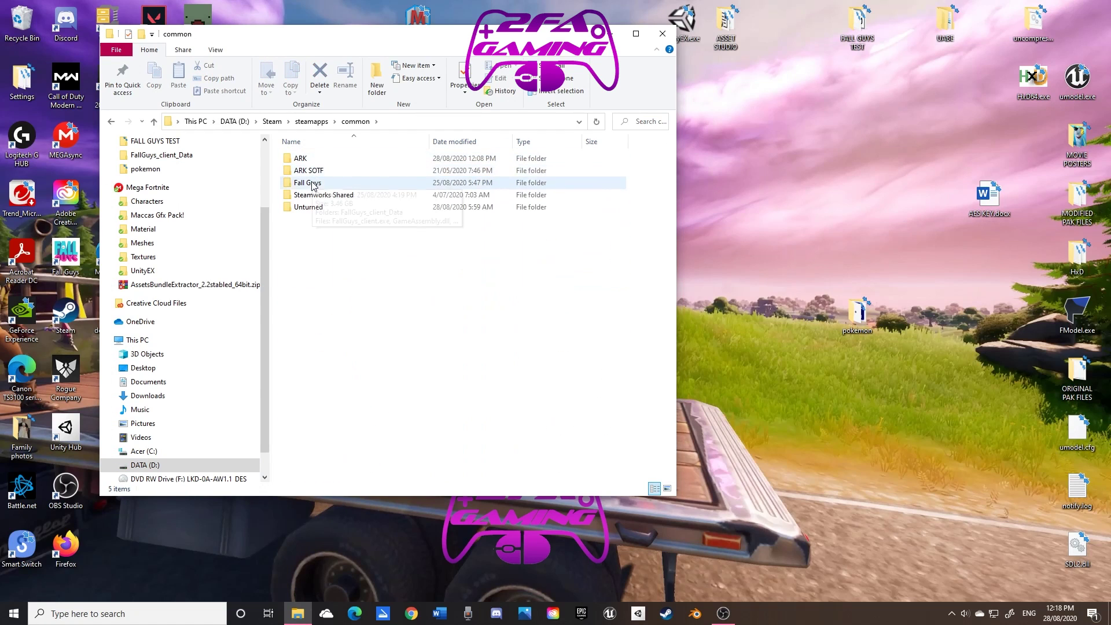
double_click(309, 182)
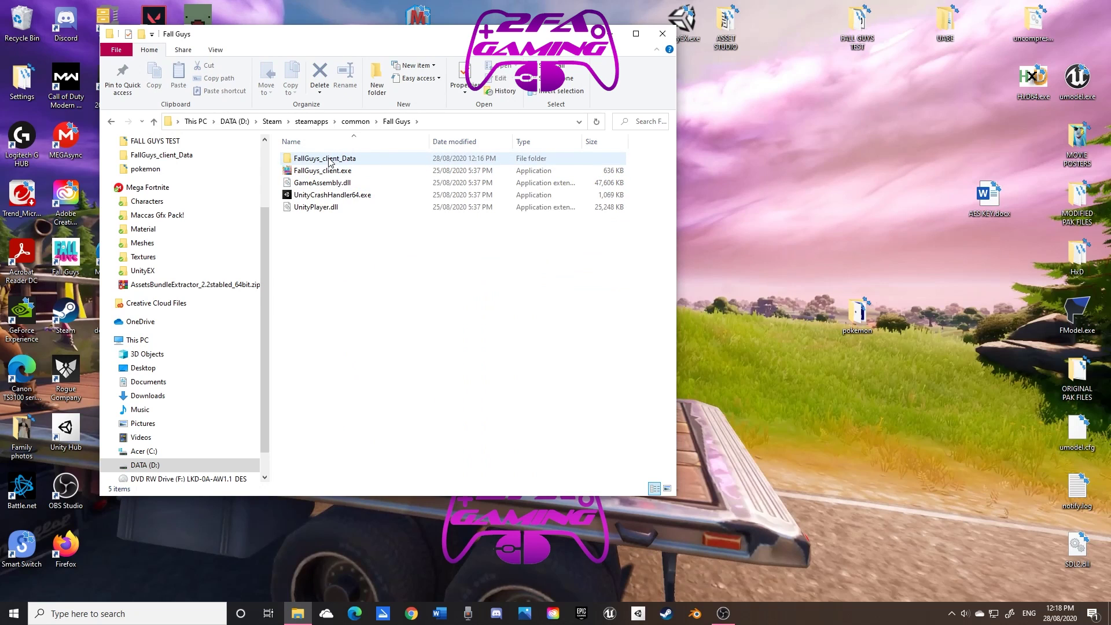
double_click(330, 161)
drag(515, 34, 388, 33)
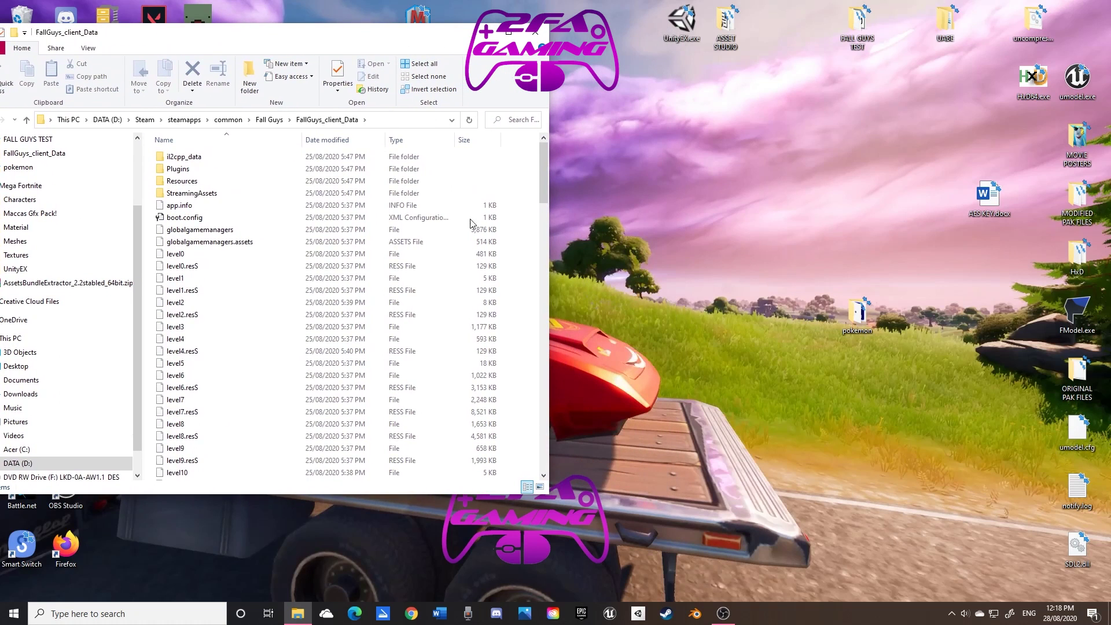
Launch UnityEX and browse for an archive to open in D:\Steam\steamapps\common\Fall Guys\FallGuys_client_Data
double_click(680, 22)
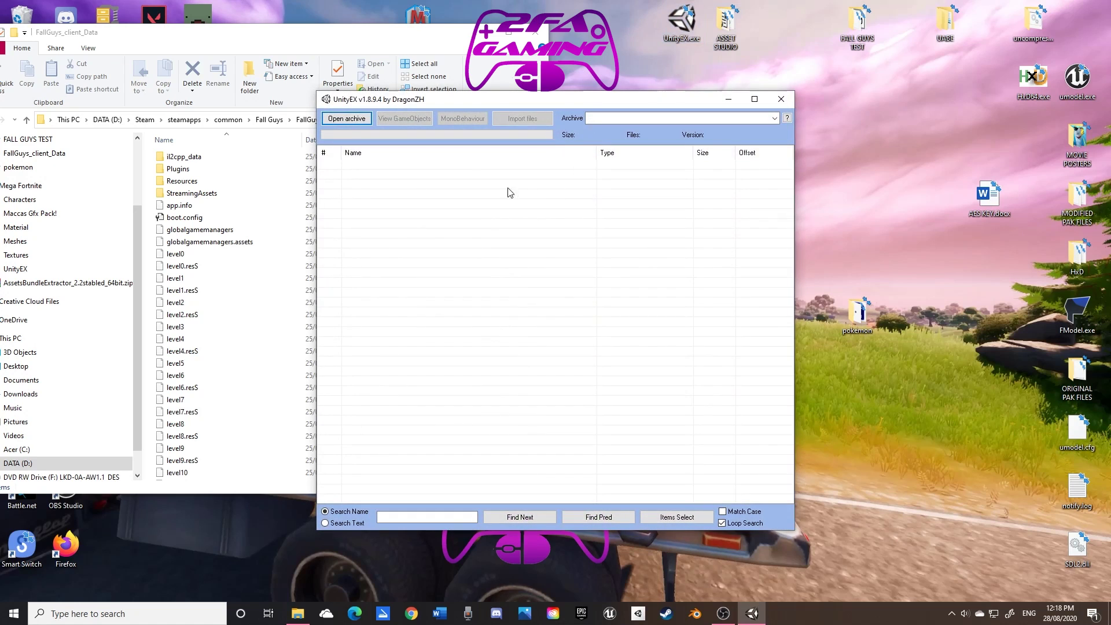
click(347, 118)
click(524, 154)
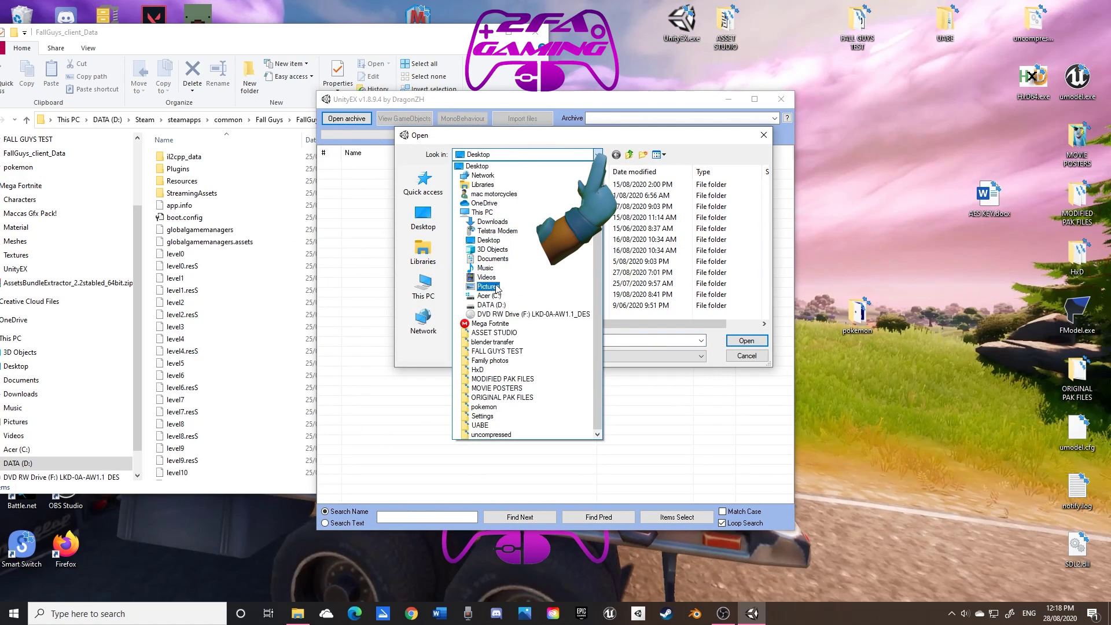
click(491, 305)
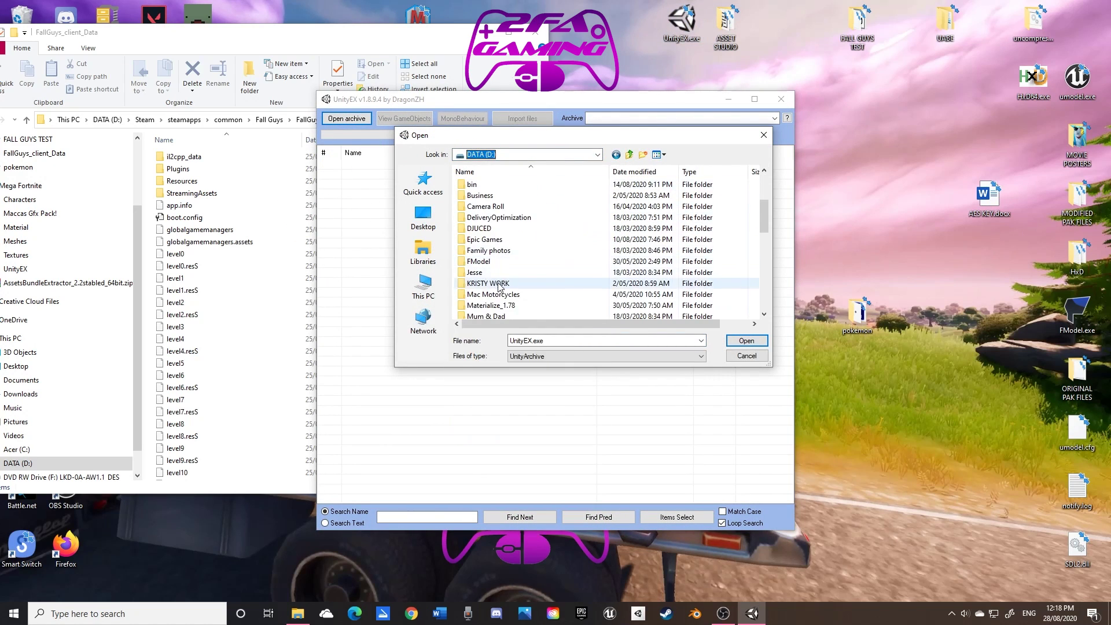
scroll(497, 289, down, 5)
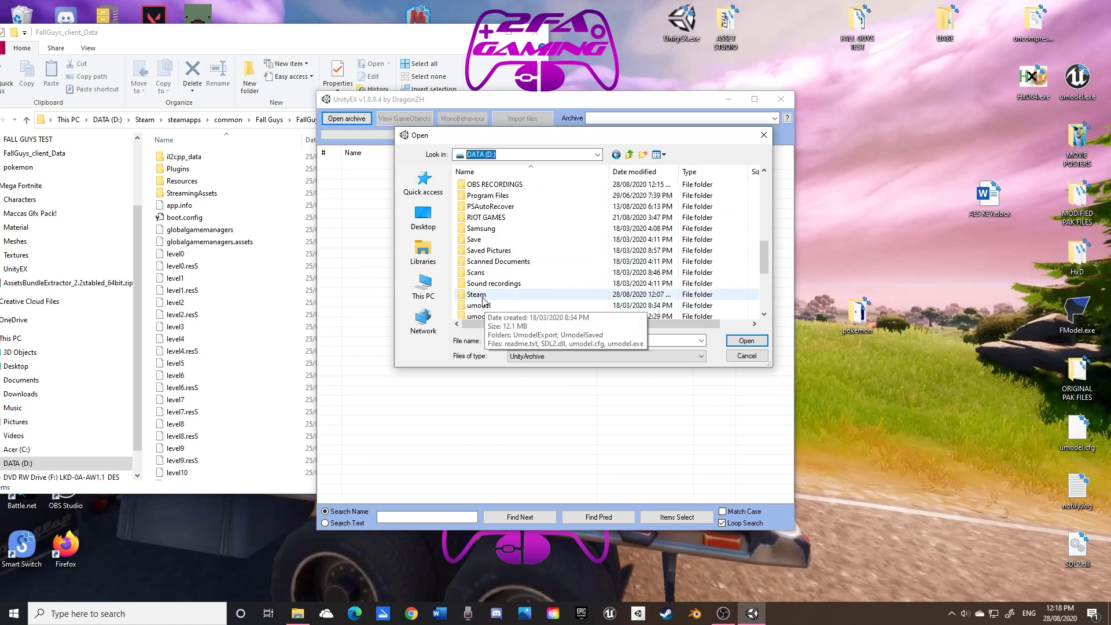
double_click(478, 295)
scroll(492, 272, down, 3)
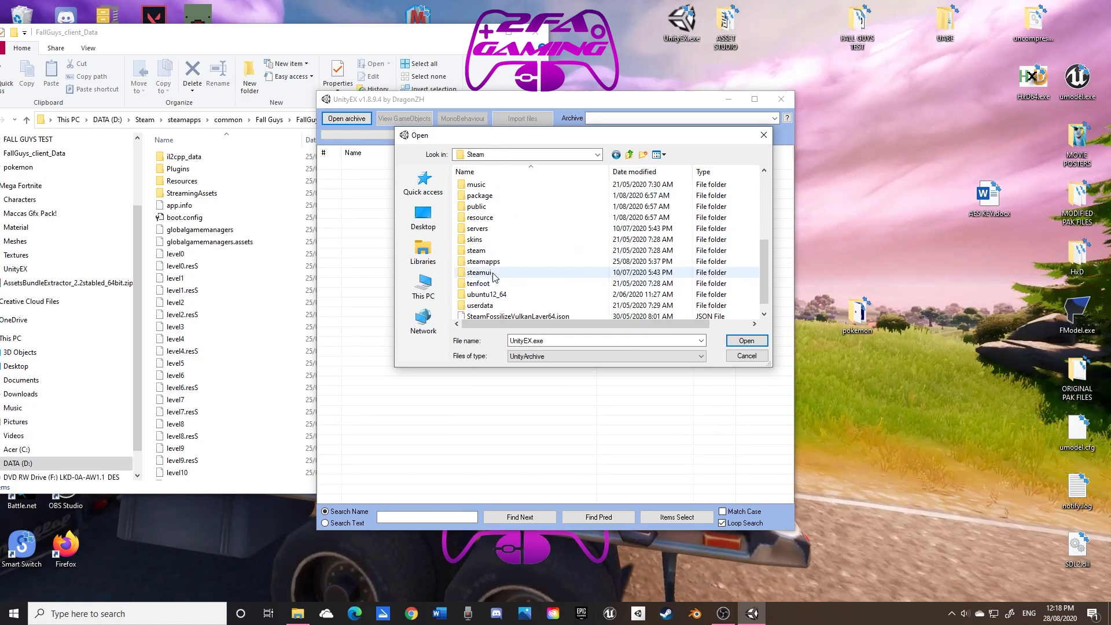
double_click(494, 261)
double_click(495, 184)
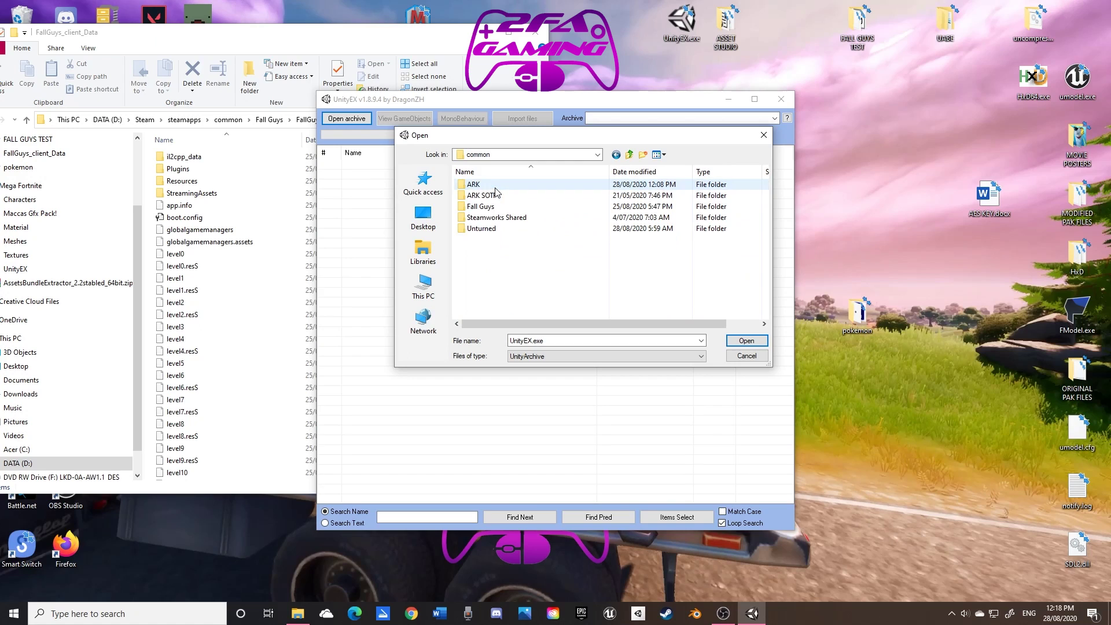
double_click(493, 206)
double_click(497, 185)
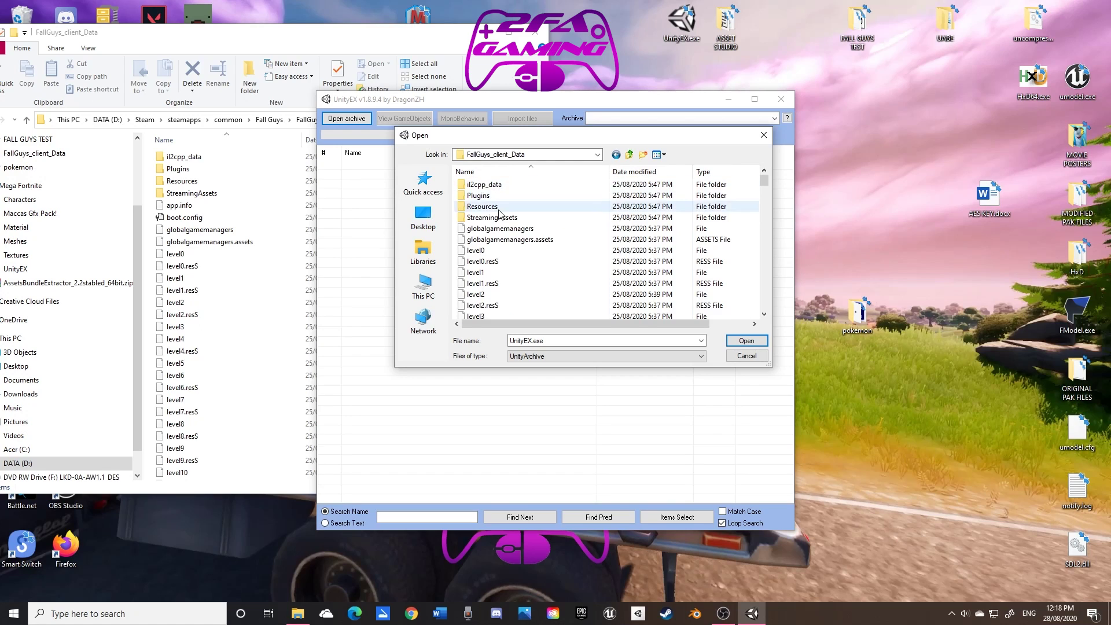
Open the sharedassets0.assets archive from the FallGuys_client_Data folder
scroll(499, 213, down, 20)
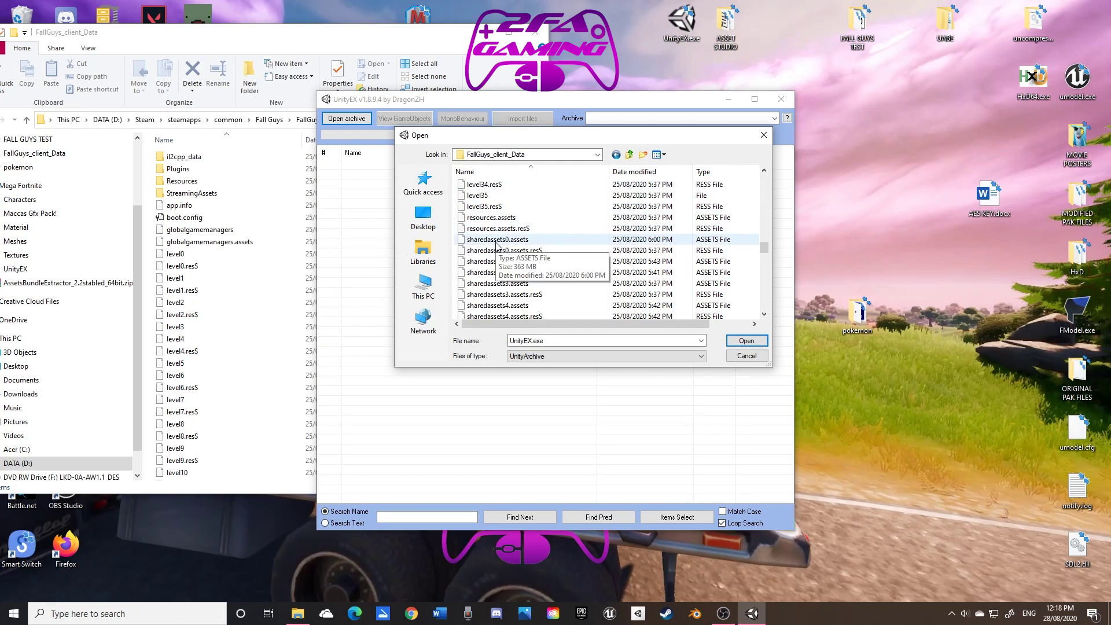
click(496, 240)
click(746, 342)
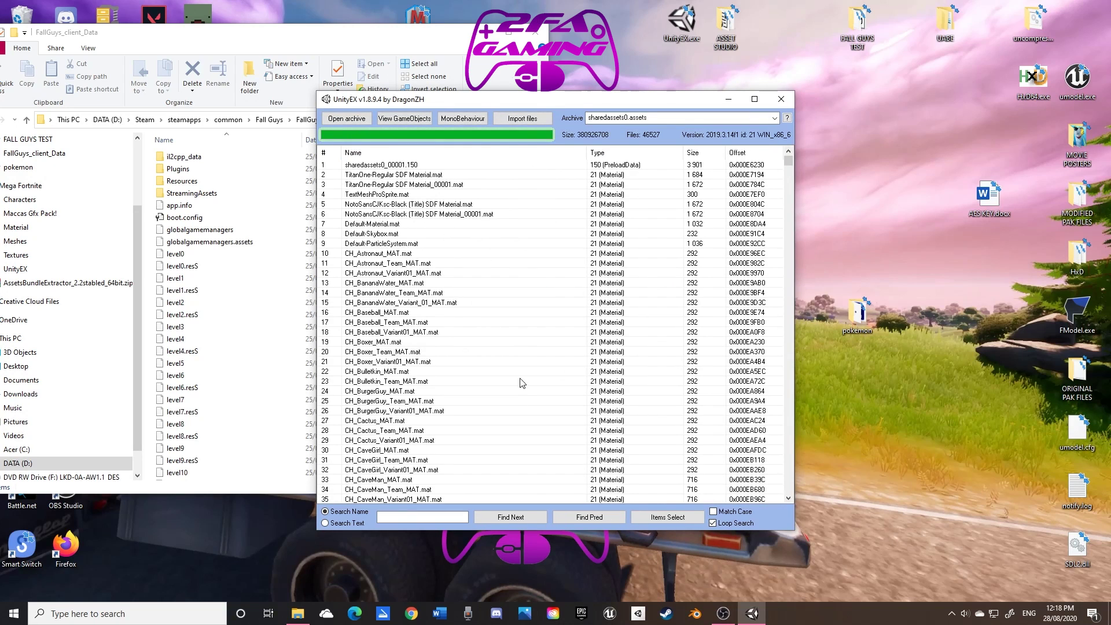
Search the archive by name for "cactus" and select all matching items
click(408, 518)
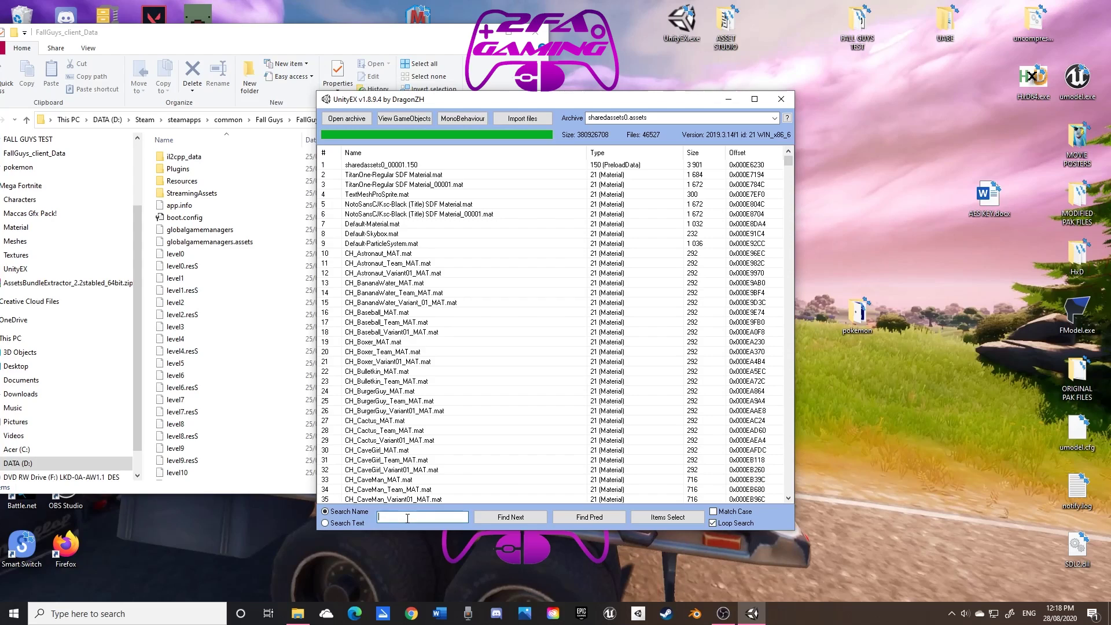
text(cactus)
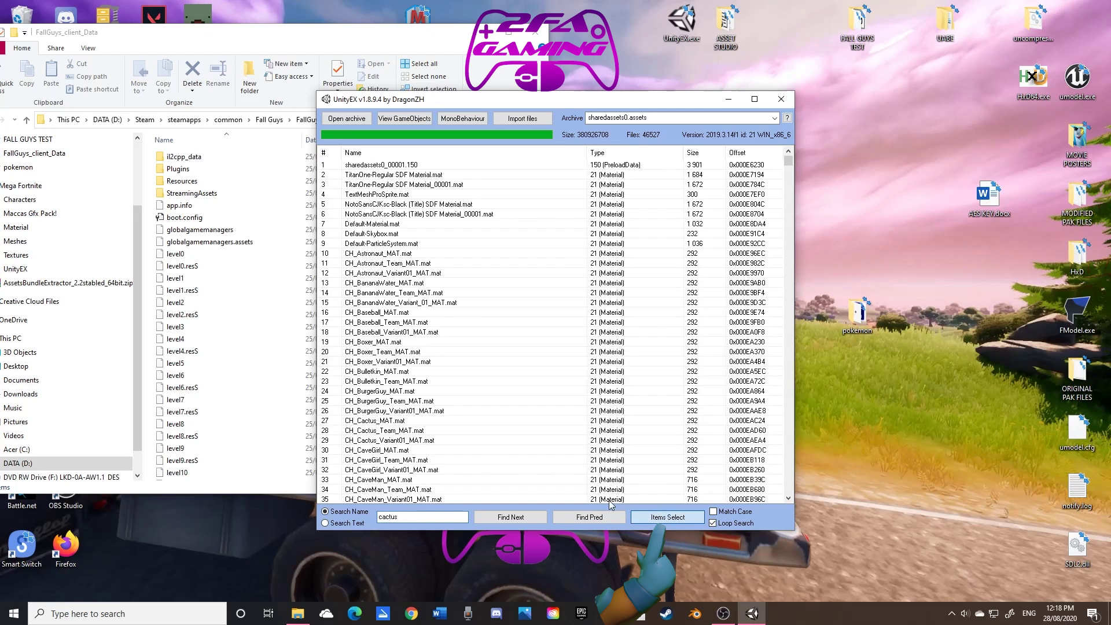
key(Return)
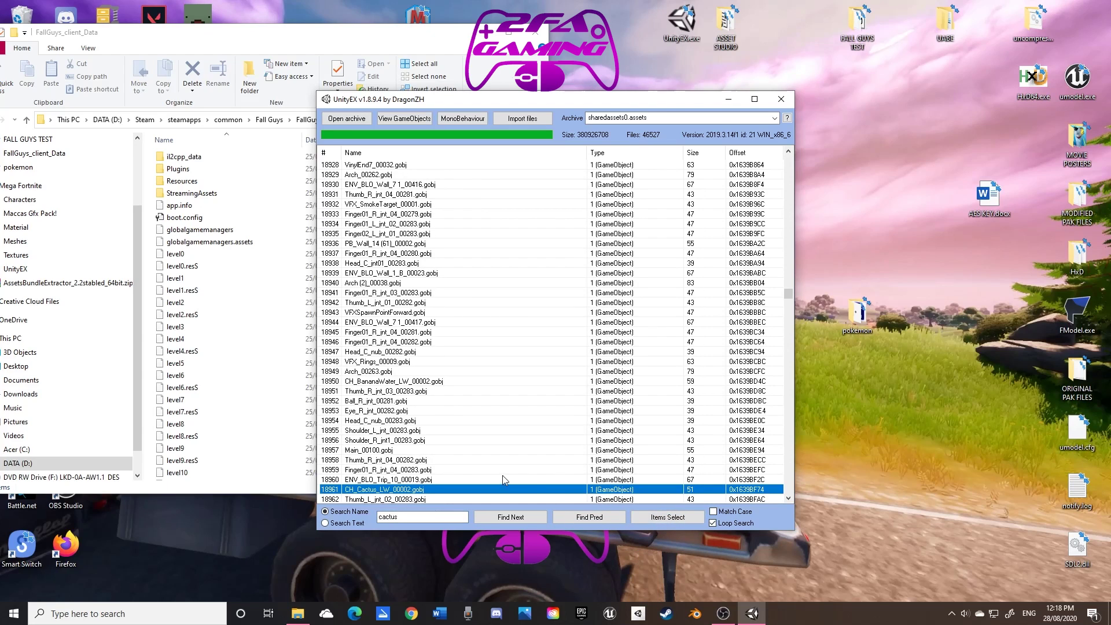
drag(788, 294, 798, 166)
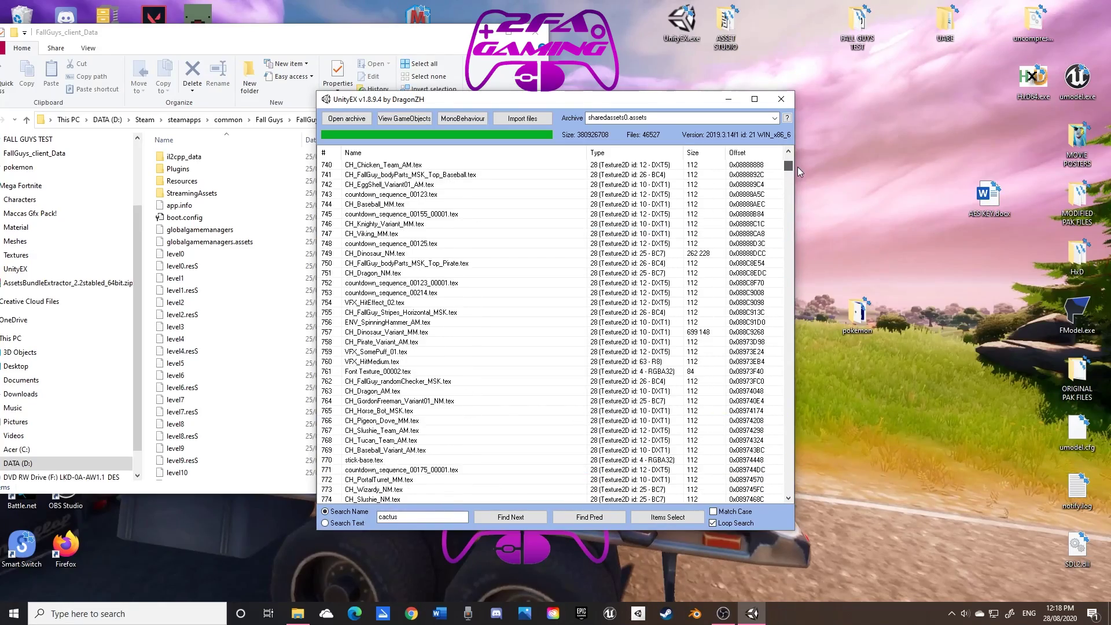
Export the selected cactus items from the archive with conversion
click(466, 234)
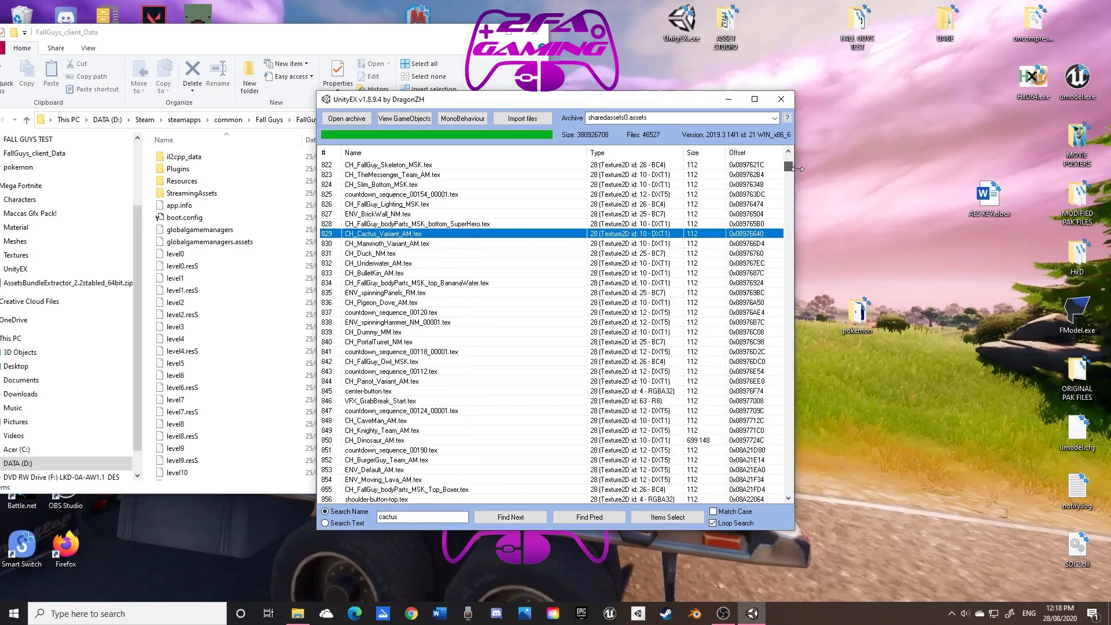
right_click(410, 233)
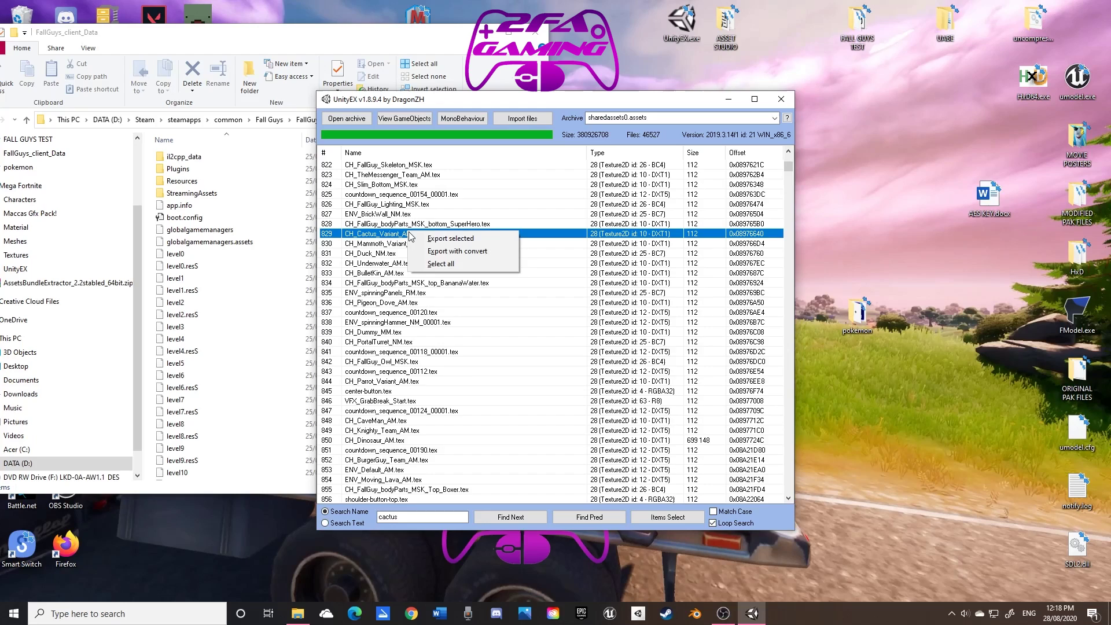
click(441, 251)
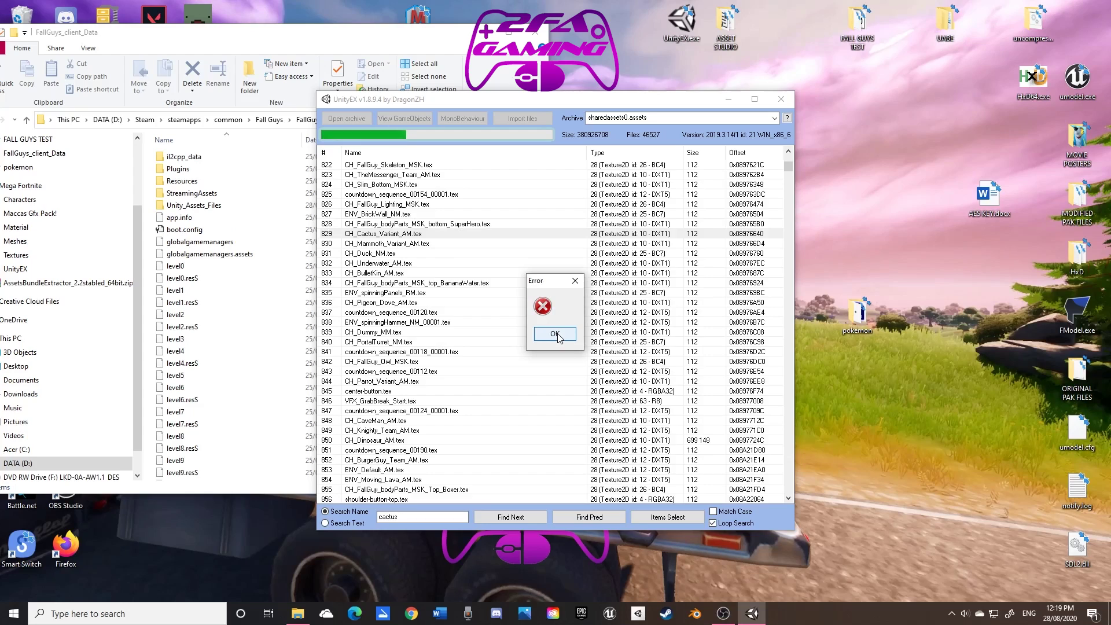
click(559, 337)
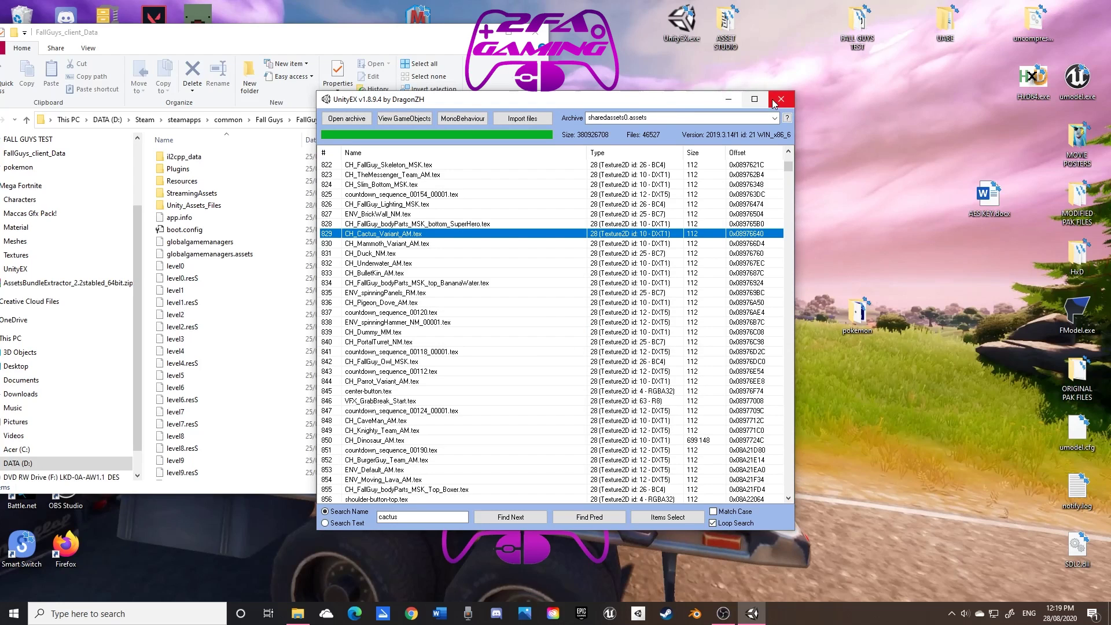
Minimize UnityEX, browse to Unity_Assets_Files, sharedassets0, Textures, res_sharedassets0 and open the CH_Cactus_Variant_AM.tex.dds texture
click(728, 100)
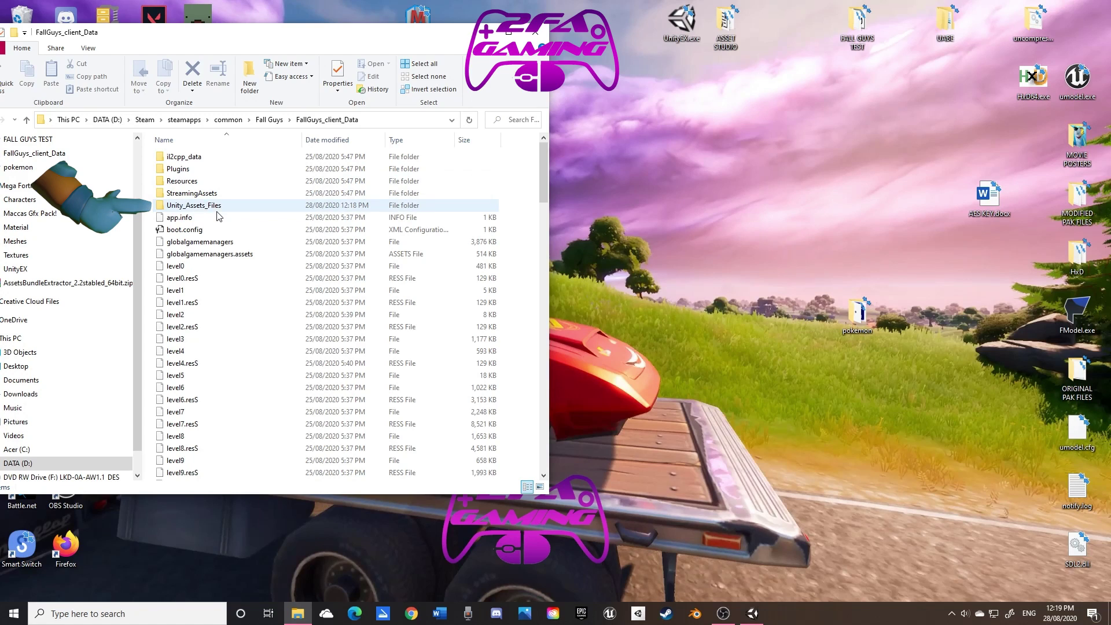
double_click(210, 206)
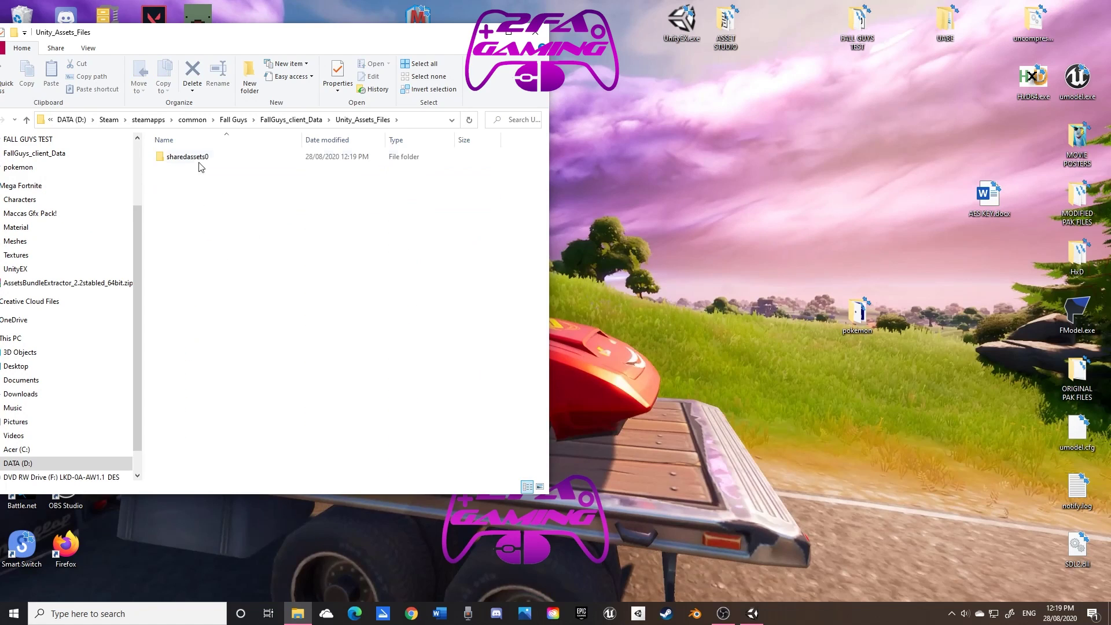
double_click(199, 161)
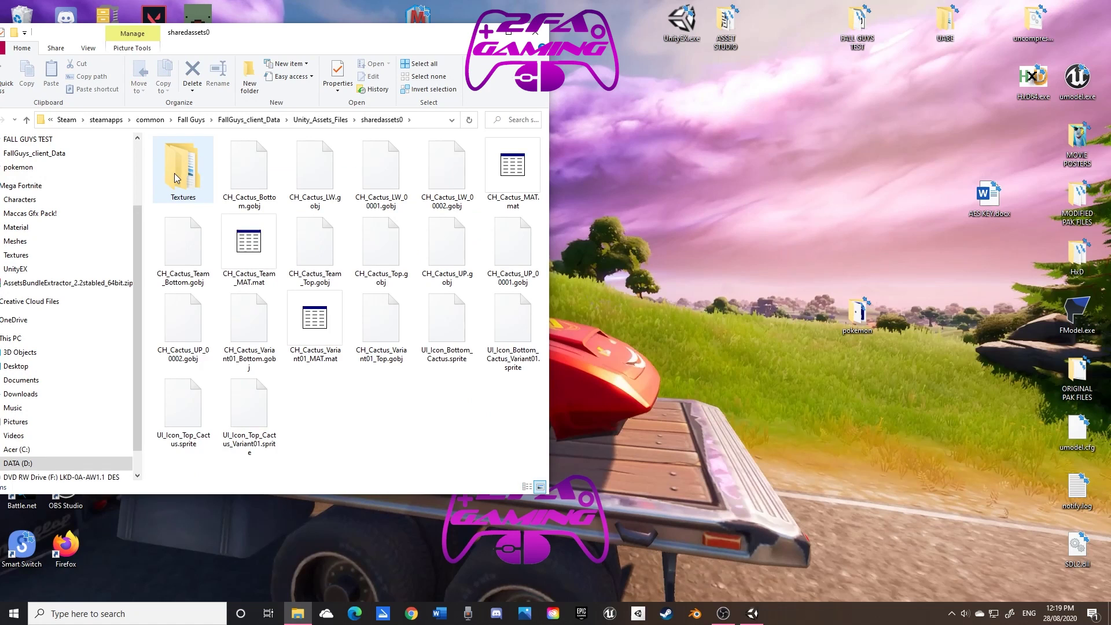
double_click(175, 172)
double_click(175, 172)
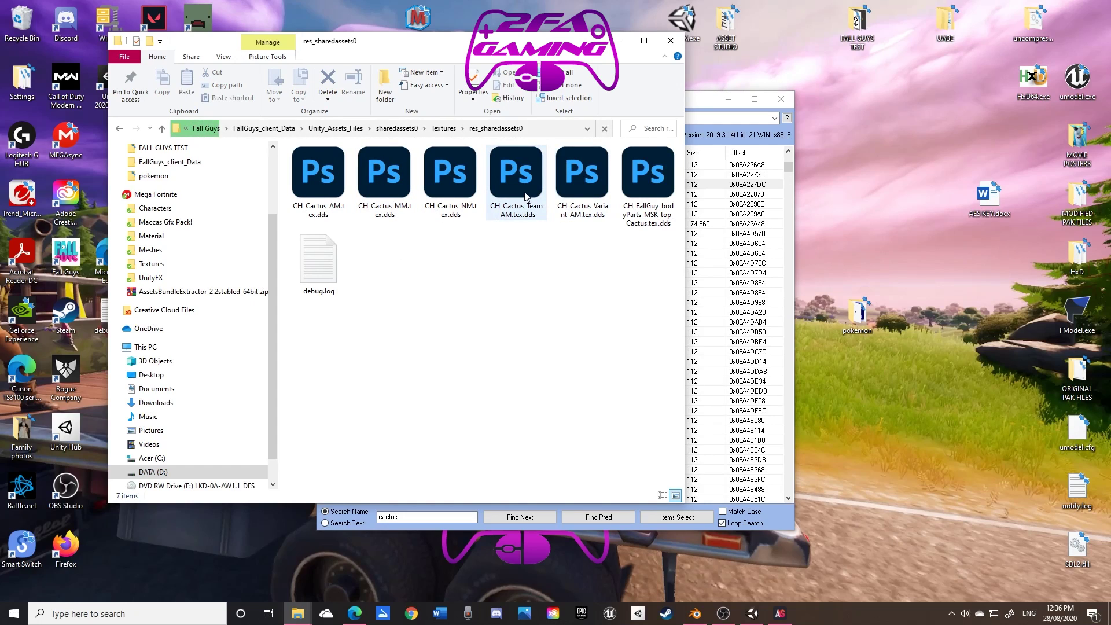
click(582, 196)
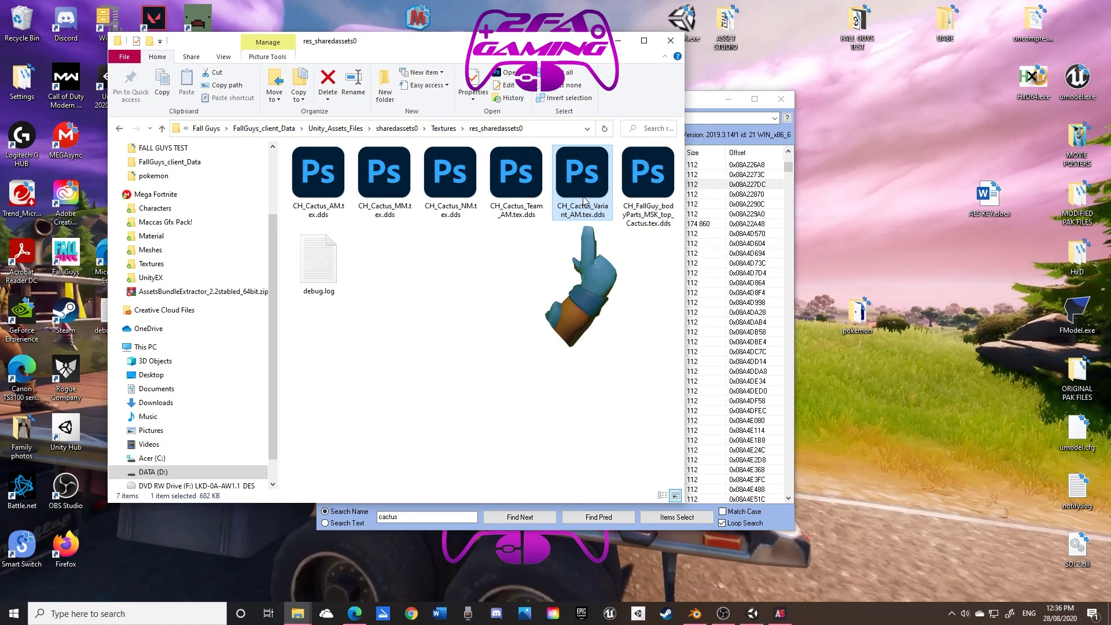
double_click(582, 197)
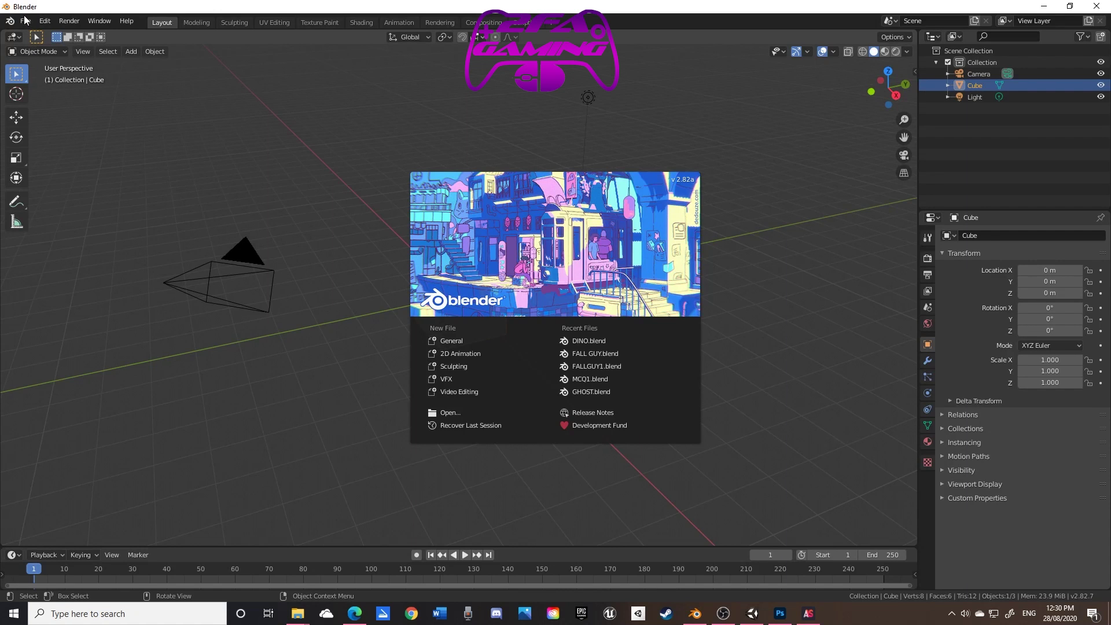
Dismiss the splash screen in Blender and delete the default cube
click(367, 164)
key(x)
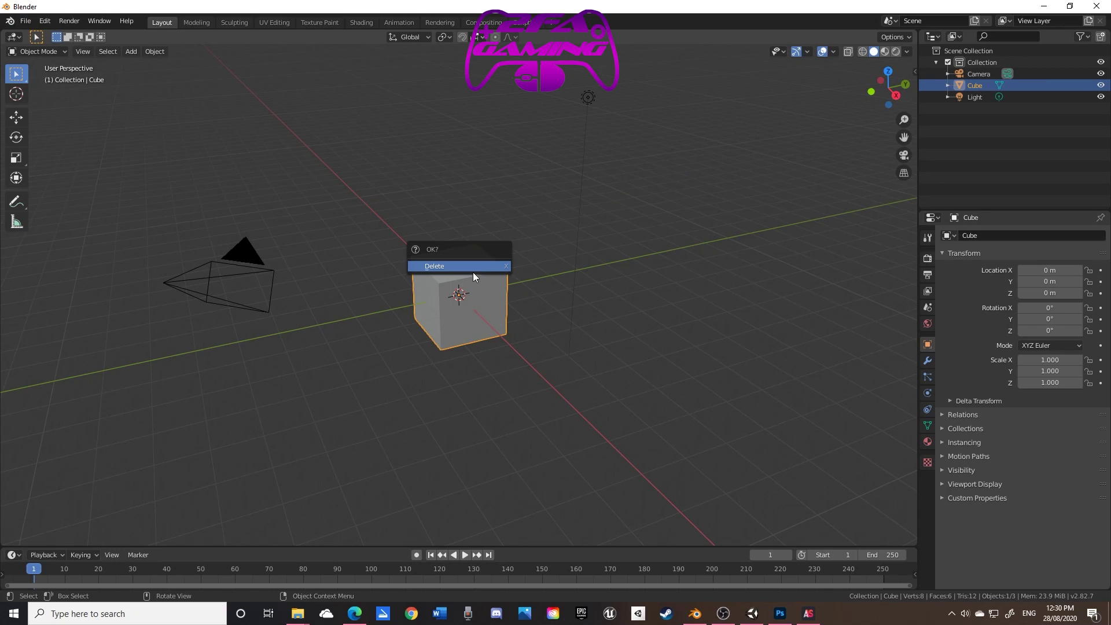
click(474, 268)
Import Body.obj as a Wavefront OBJ from the FALL GUYS TEST folder and view the model from the front
click(25, 21)
mouse_move(64, 177)
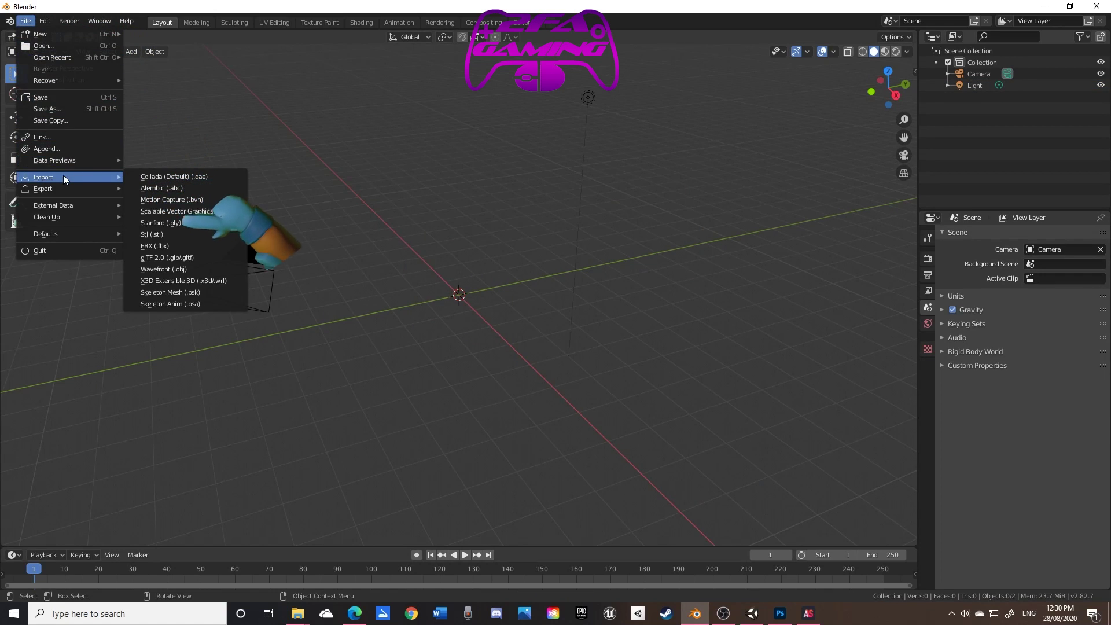
click(155, 269)
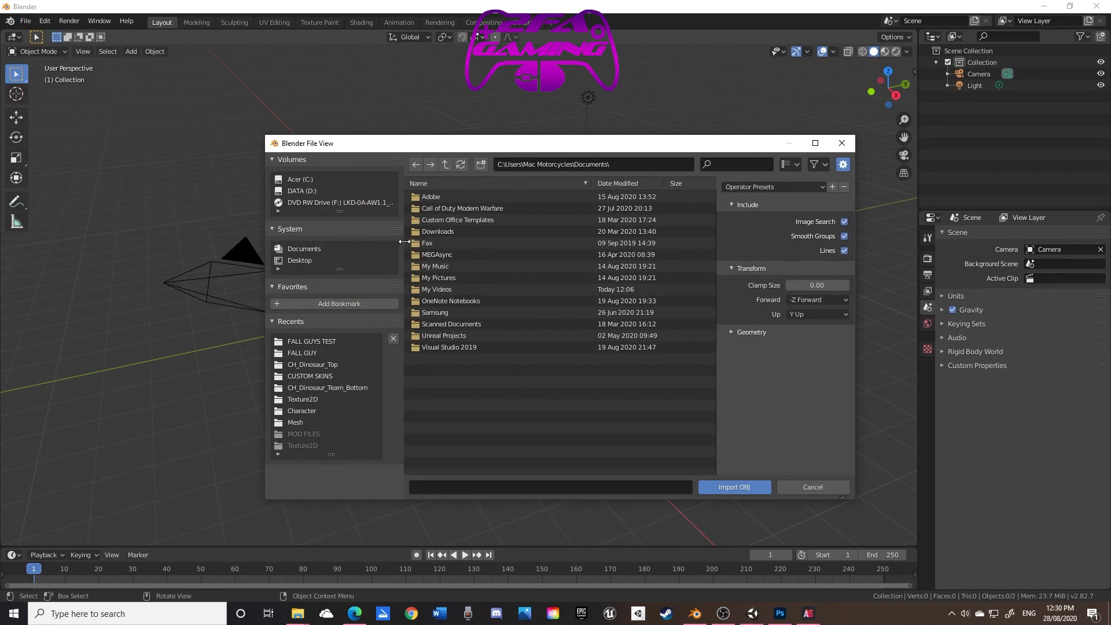
click(309, 343)
click(456, 198)
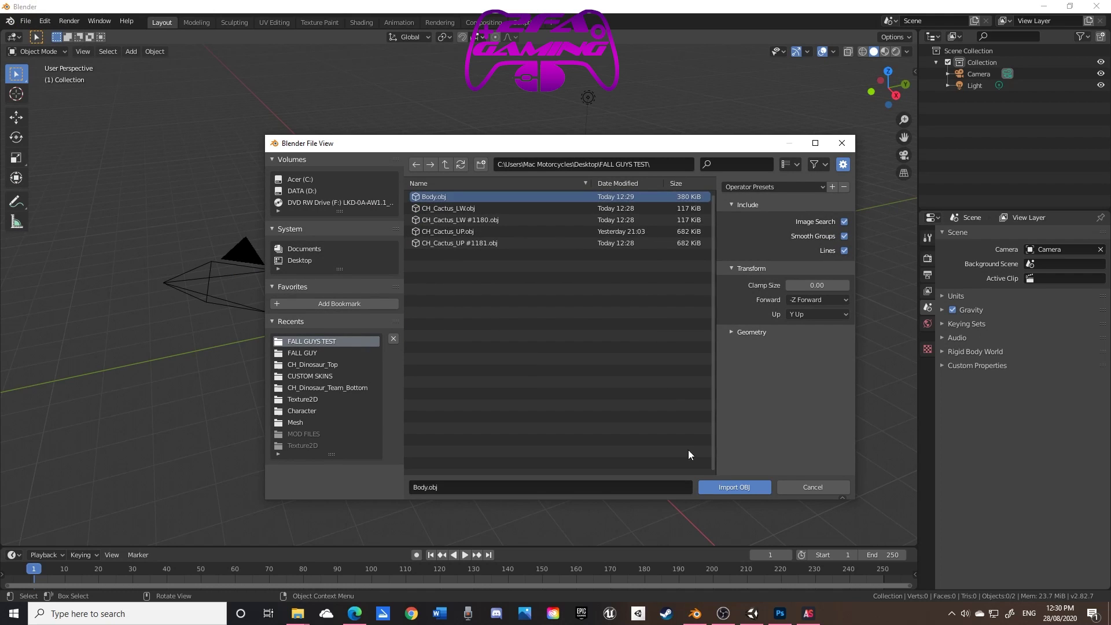
click(717, 487)
drag(520, 360, 587, 334)
scroll(587, 335, down, 1)
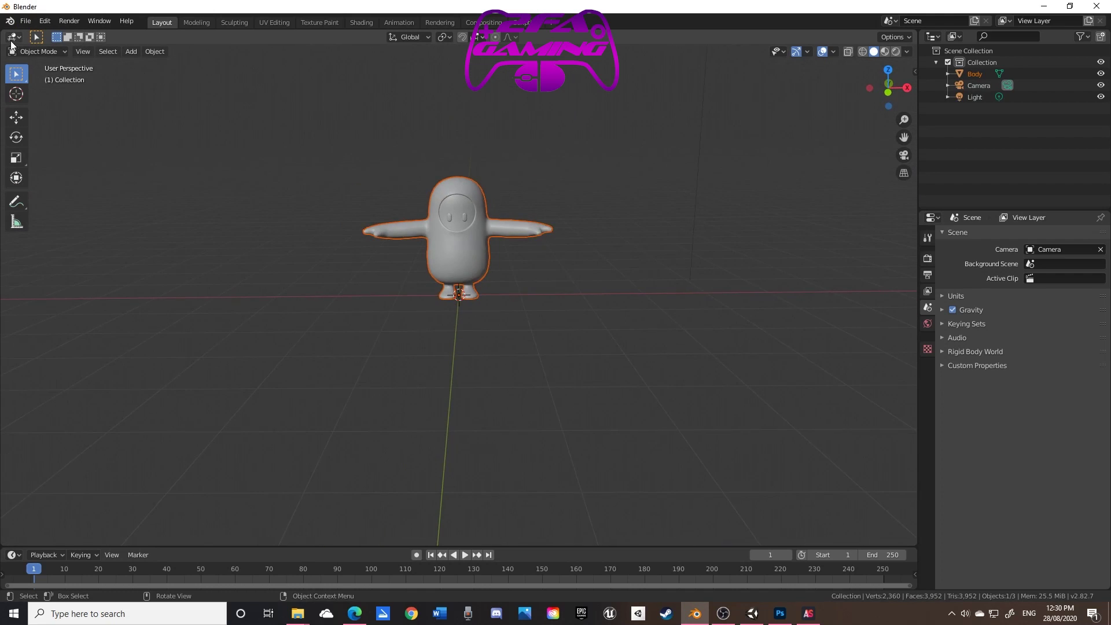
Deselect the body and import CH_Cactus_LW.obj as a Wavefront OBJ from the FALL GUYS TEST folder
key(alt+a)
click(25, 20)
mouse_move(55, 177)
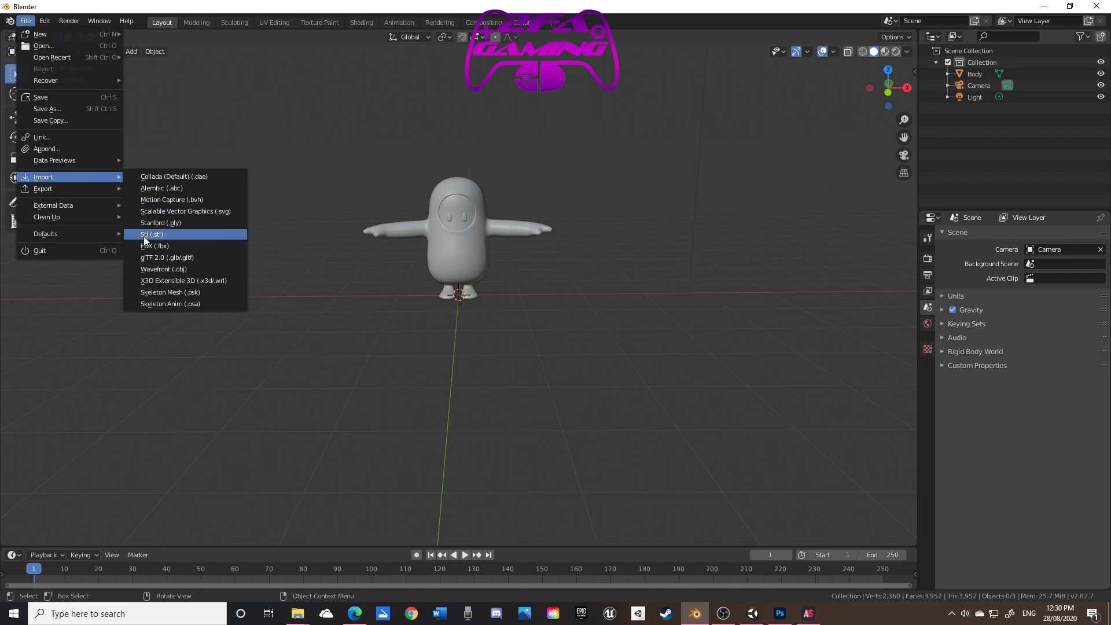
click(172, 270)
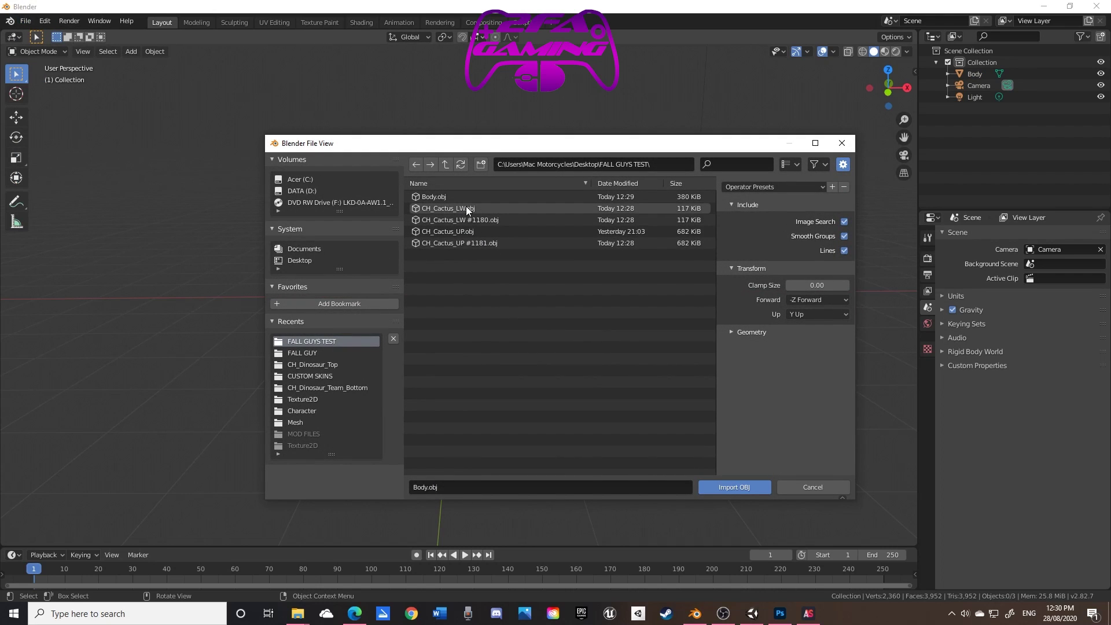
click(465, 209)
click(739, 488)
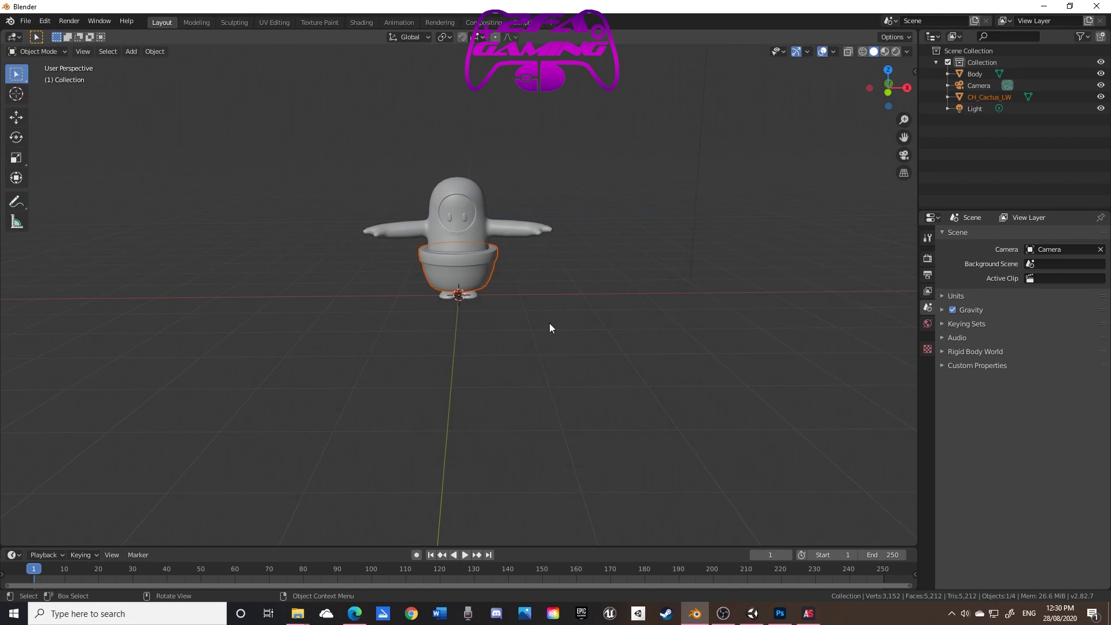
Import CH_Cactus_UP.obj as a Wavefront OBJ from the FALL GUYS TEST folder
click(25, 21)
mouse_move(55, 177)
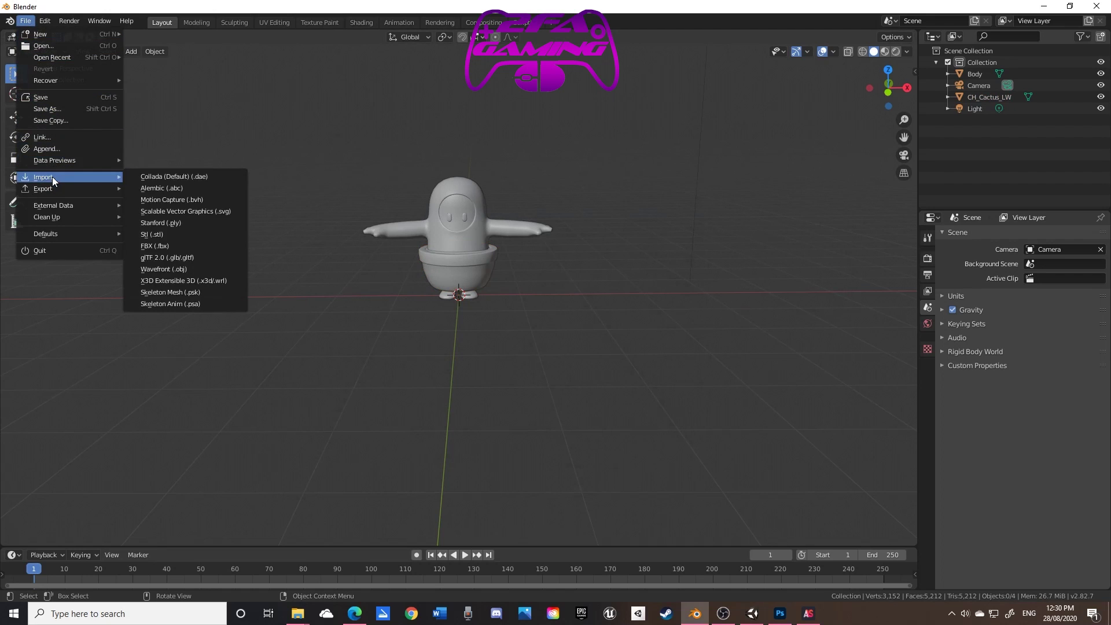
click(165, 269)
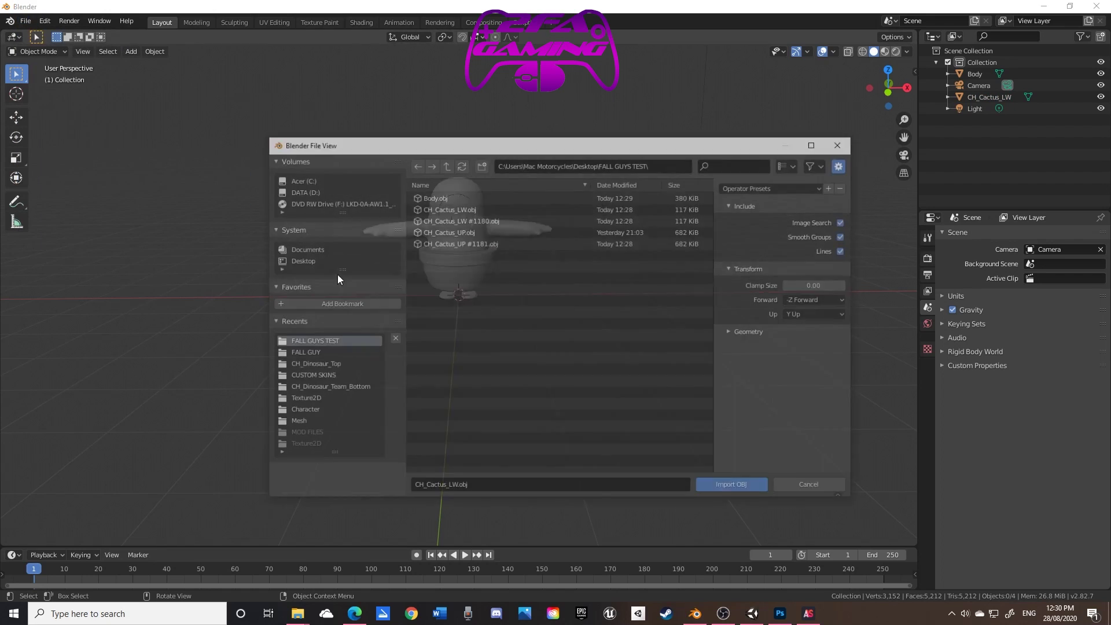
click(476, 233)
click(731, 485)
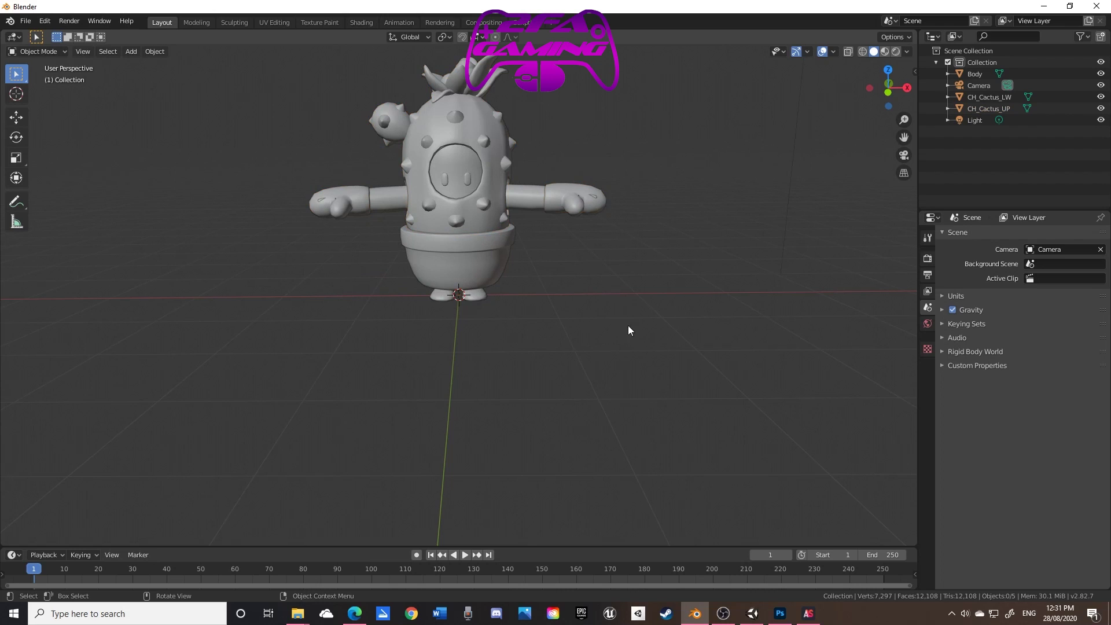
Join the upper cactus mesh and the lower pot mesh into one object
click(483, 224)
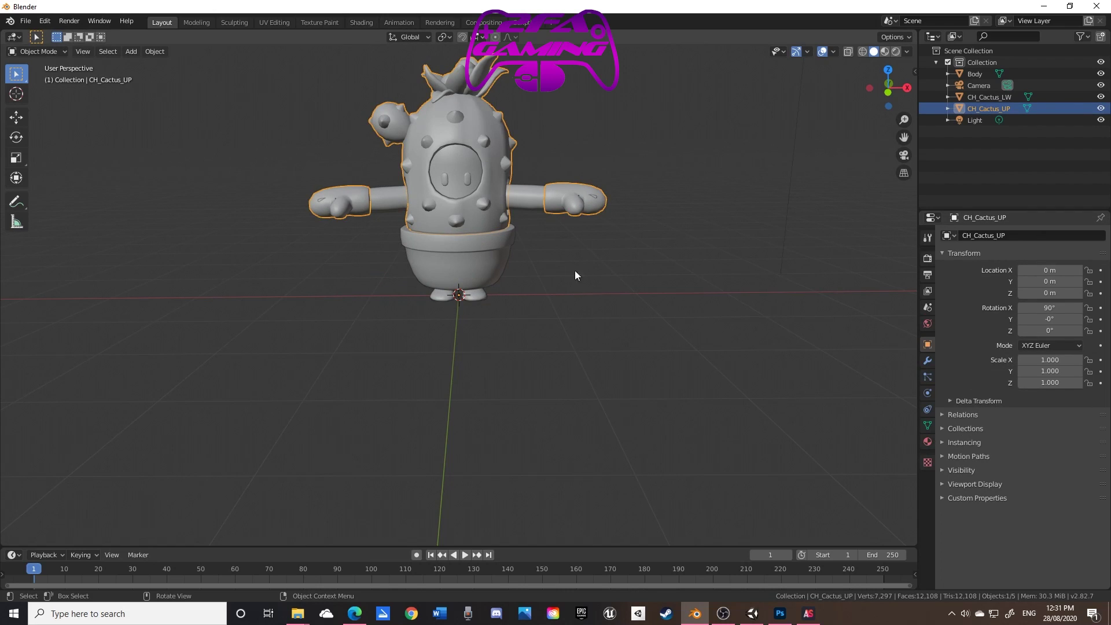
shift+click(491, 252)
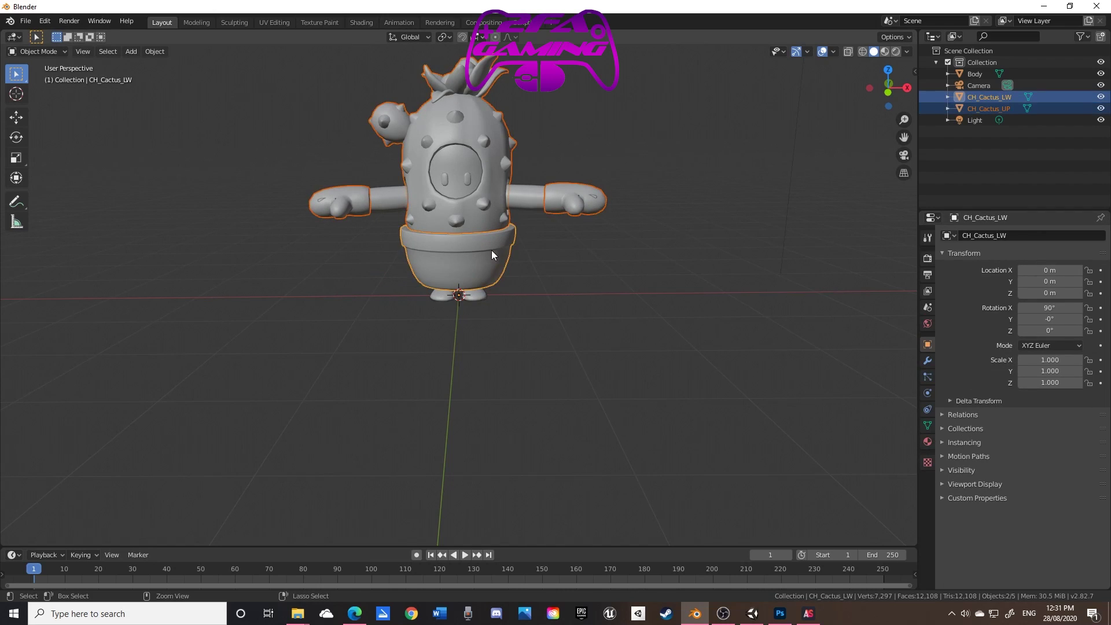
key(ctrl+j)
click(592, 274)
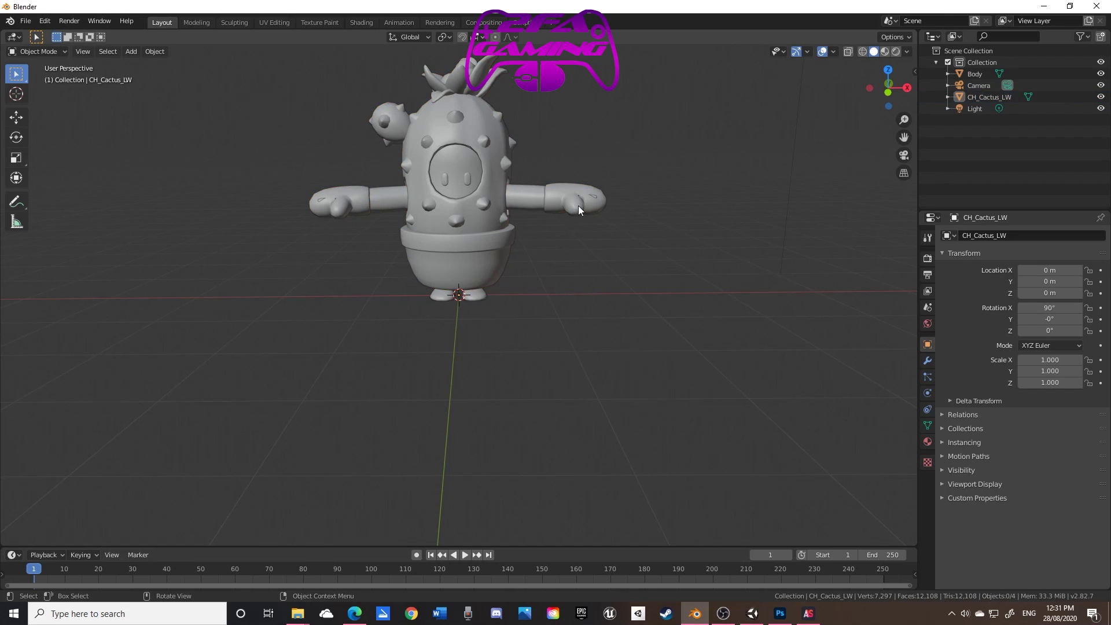
click(478, 183)
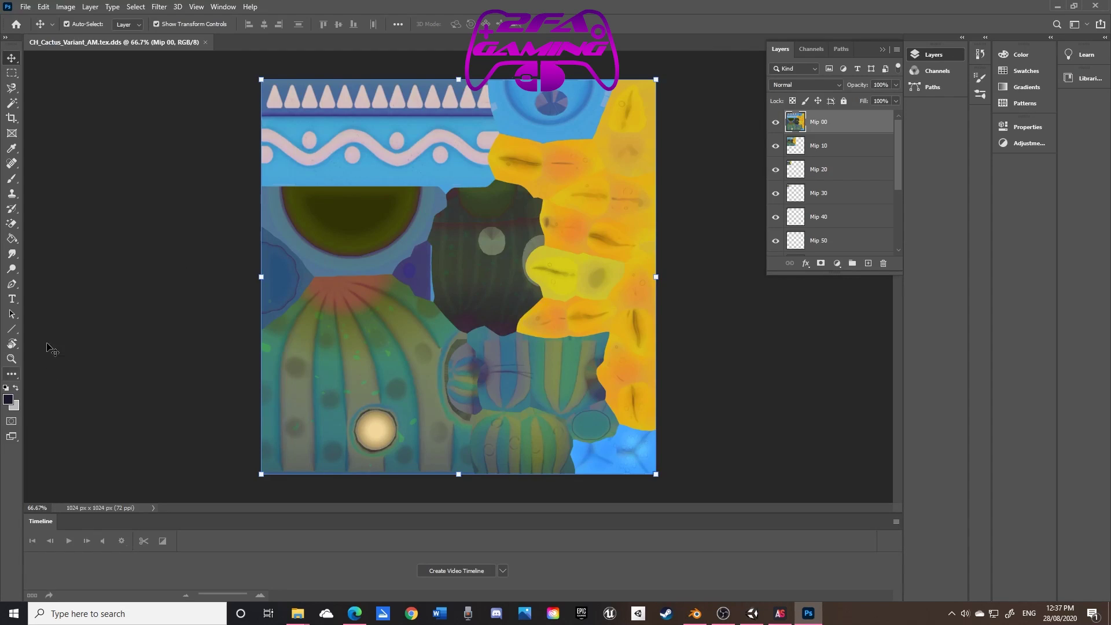
In Photoshop, fill the blue areas of the pot pattern with dark navy using the Paint Bucket at tolerance 50
click(12, 239)
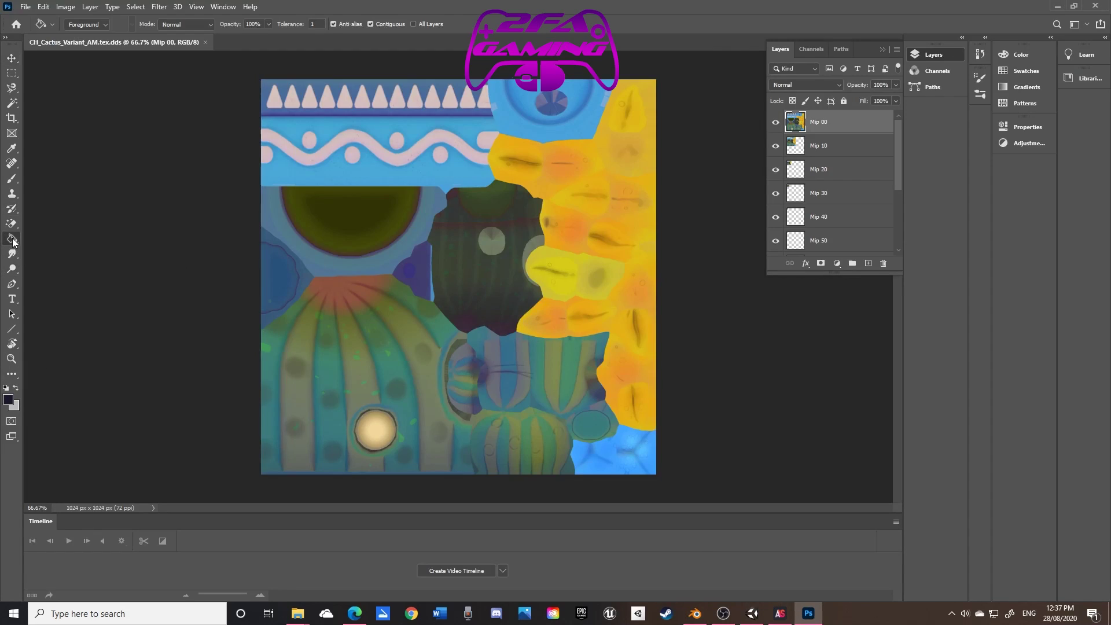
key(ctrl+s)
click(374, 129)
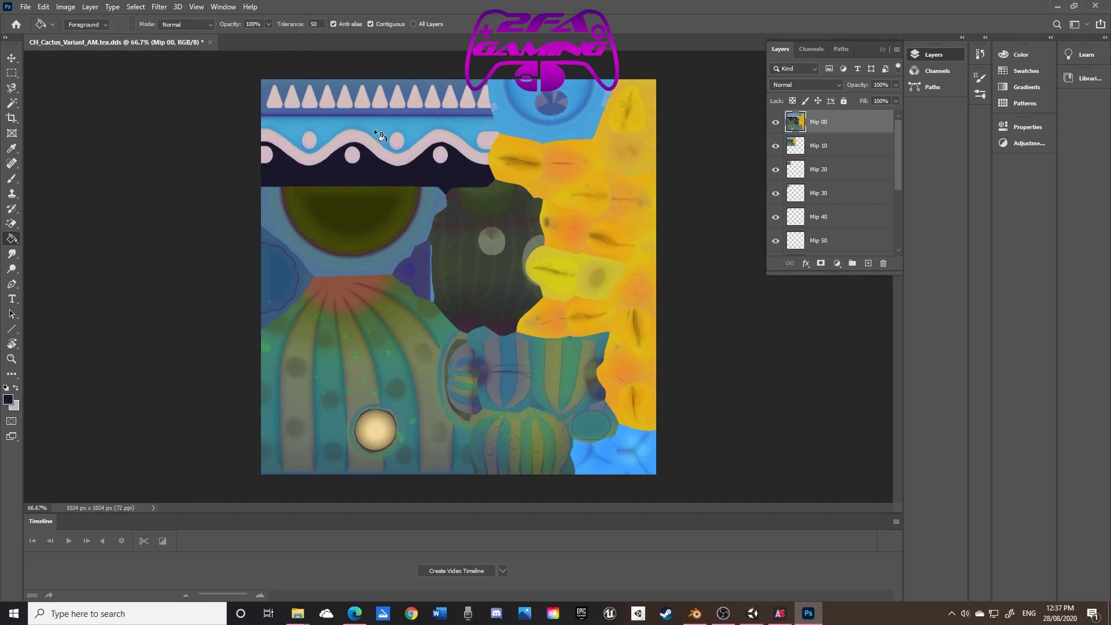
click(409, 88)
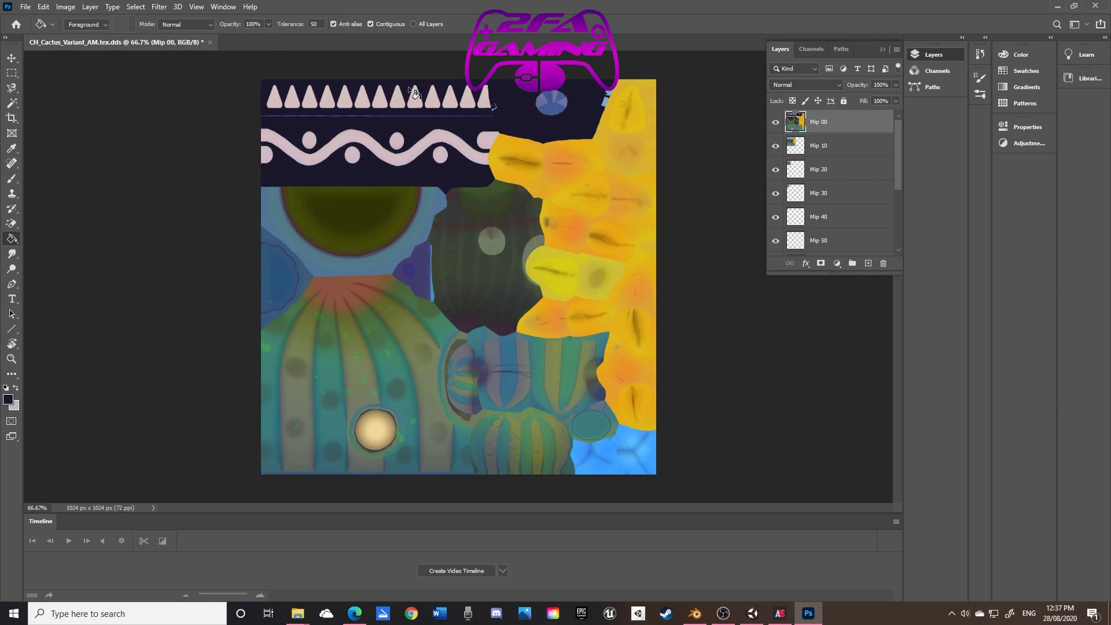
Set the foreground colour to bright red and fill the green background between the cactus stripes with it
click(9, 400)
click(826, 362)
click(948, 348)
click(331, 375)
click(15, 387)
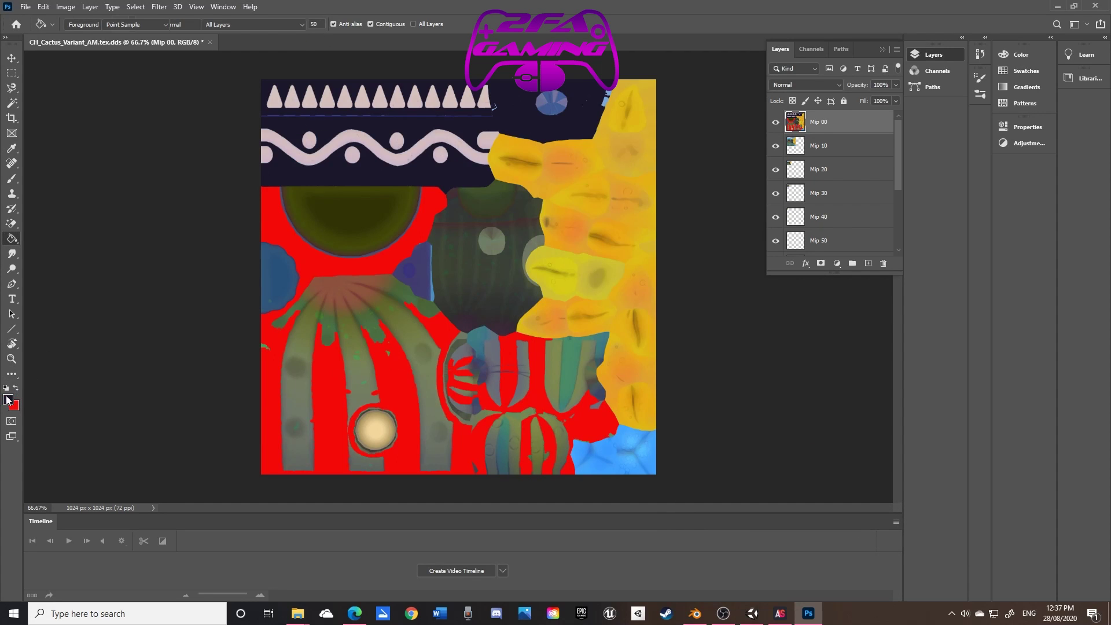
Set the foreground colour to white and fill the stripes on the cactus body and on the smaller cactus pieces
click(8, 399)
click(688, 356)
click(940, 348)
click(424, 394)
click(358, 342)
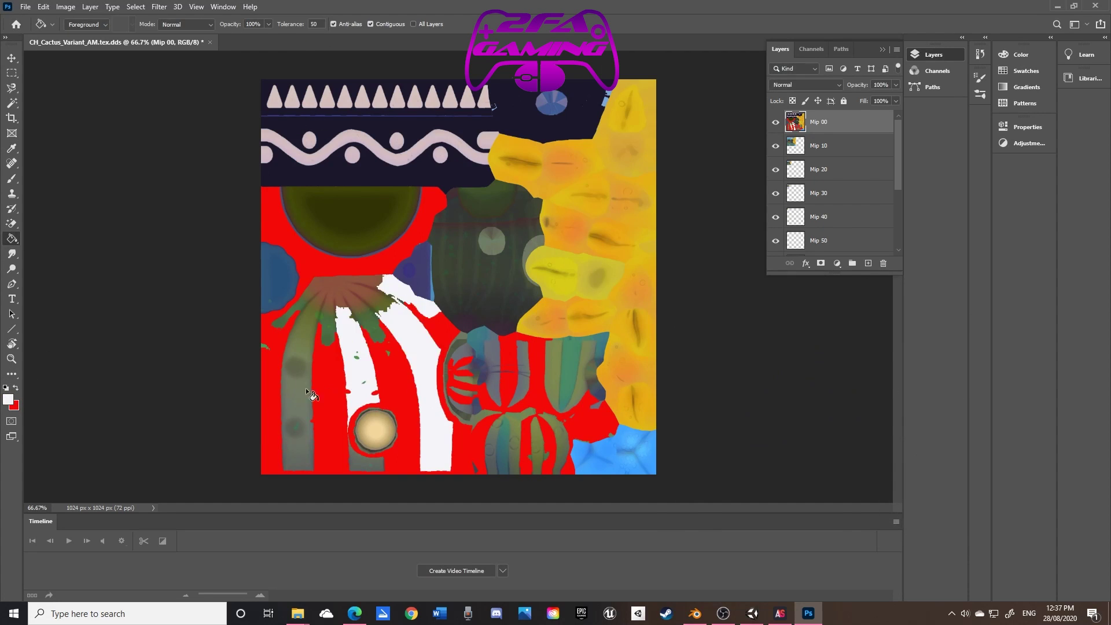
click(301, 376)
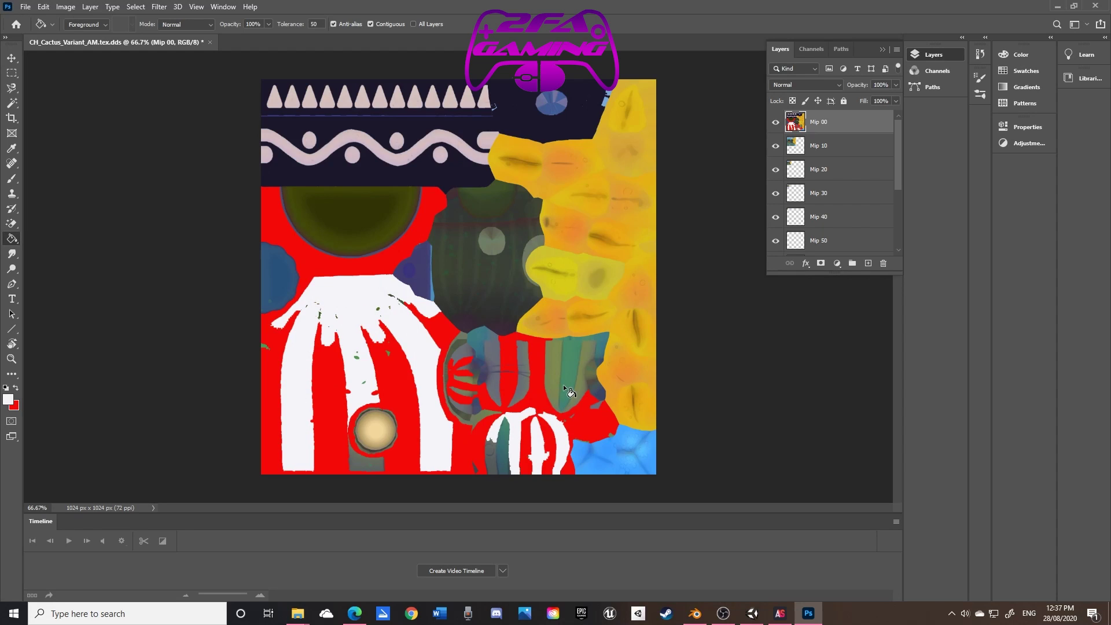
click(484, 416)
click(500, 371)
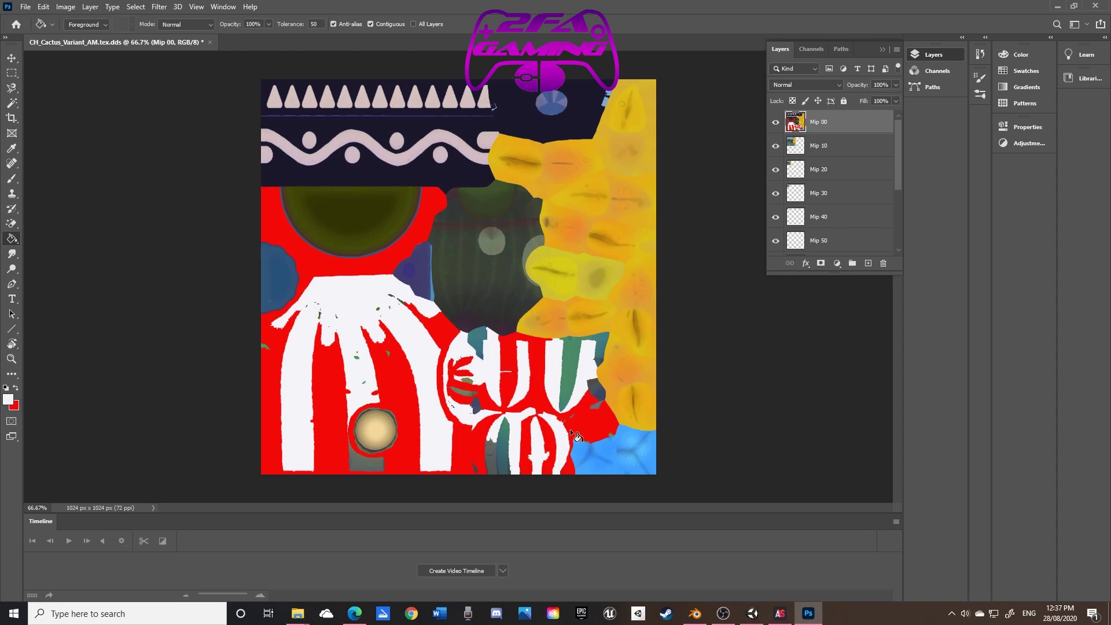
click(501, 461)
click(368, 466)
Save the recoloured texture as a Photoshop file named test1 in the FALL GUYS TEST folder on the Desktop
click(26, 7)
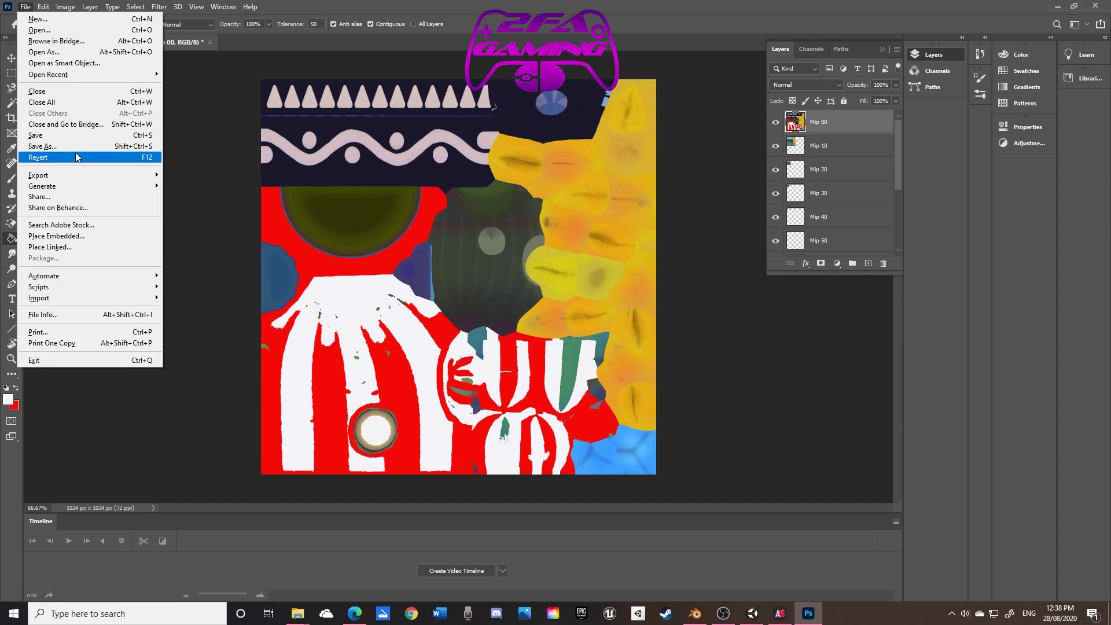
click(41, 157)
scroll(104, 232, up, 5)
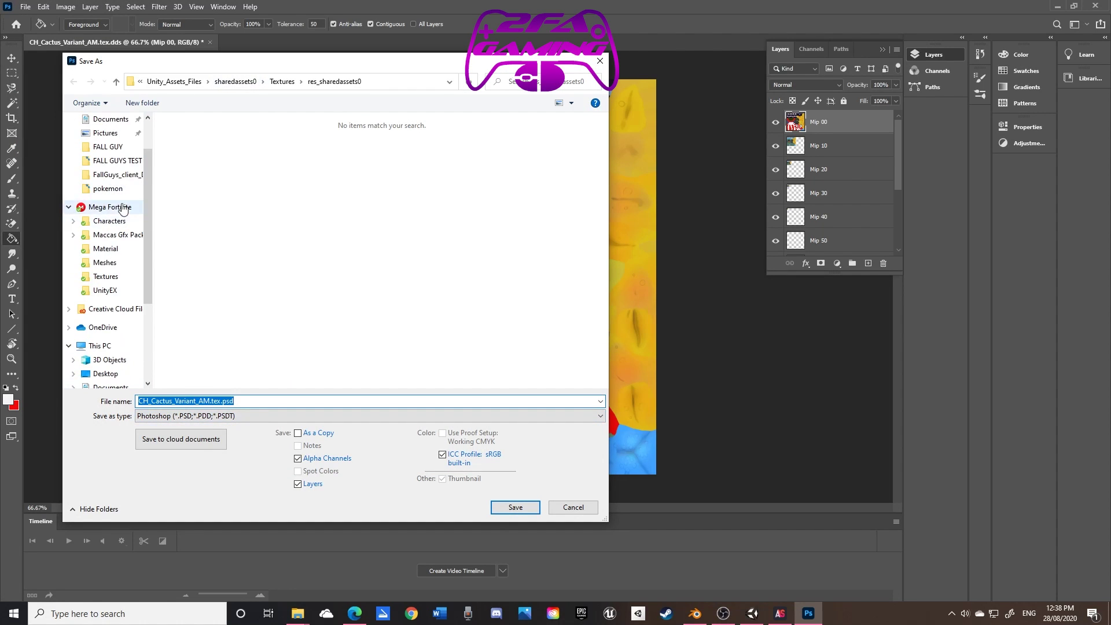
click(105, 118)
click(204, 162)
double_click(204, 161)
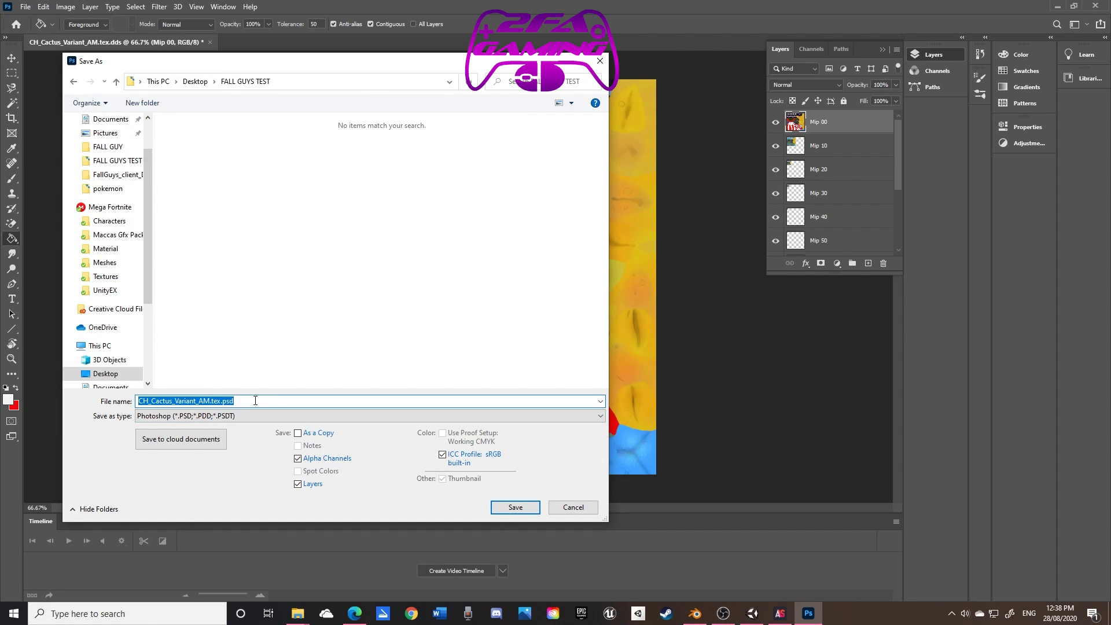
text(test1)
key(Return)
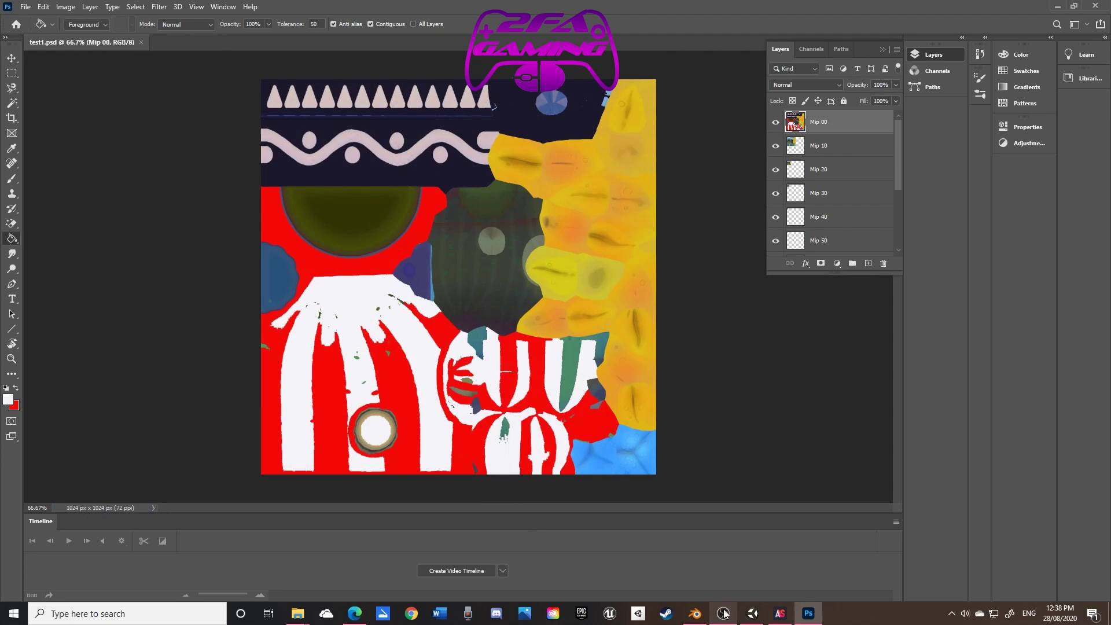
Switch to Blender and load test1.psd from the FALL GUYS TEST folder as the cactus material's base colour image
click(694, 613)
click(1090, 301)
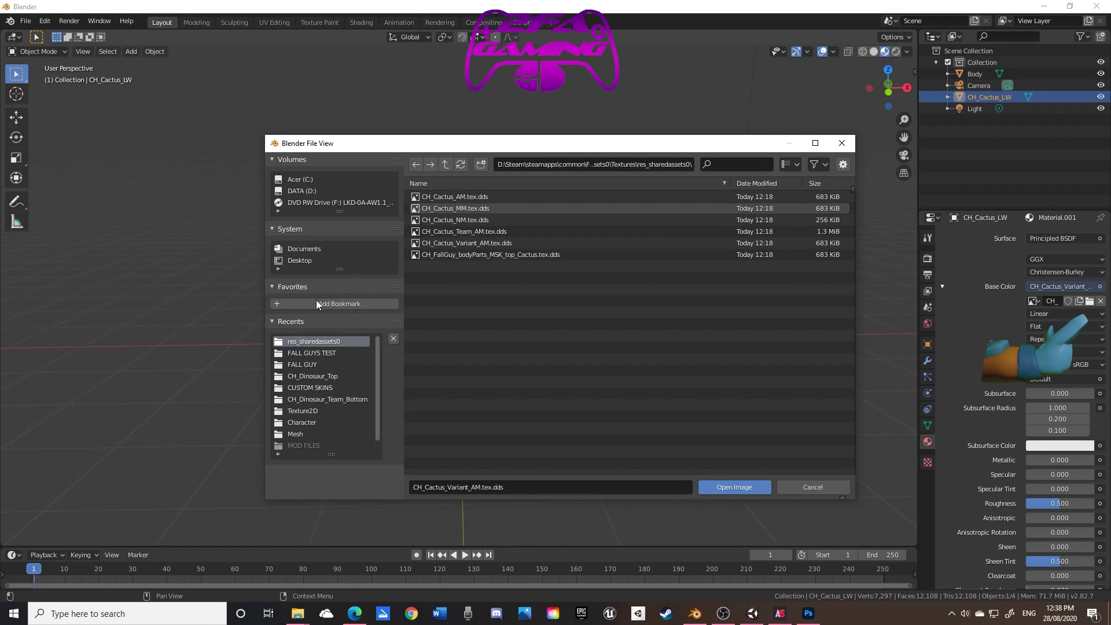
click(311, 353)
click(428, 208)
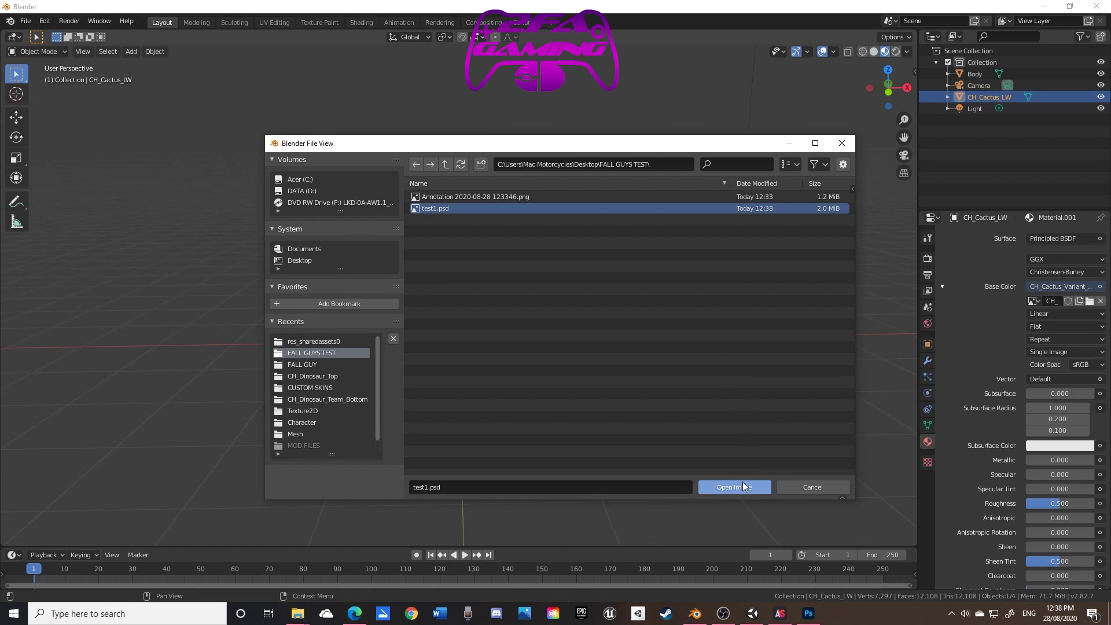
click(744, 486)
drag(722, 342, 692, 322)
scroll(728, 345, down, 5)
scroll(727, 339, up, 5)
scroll(718, 331, down, 2)
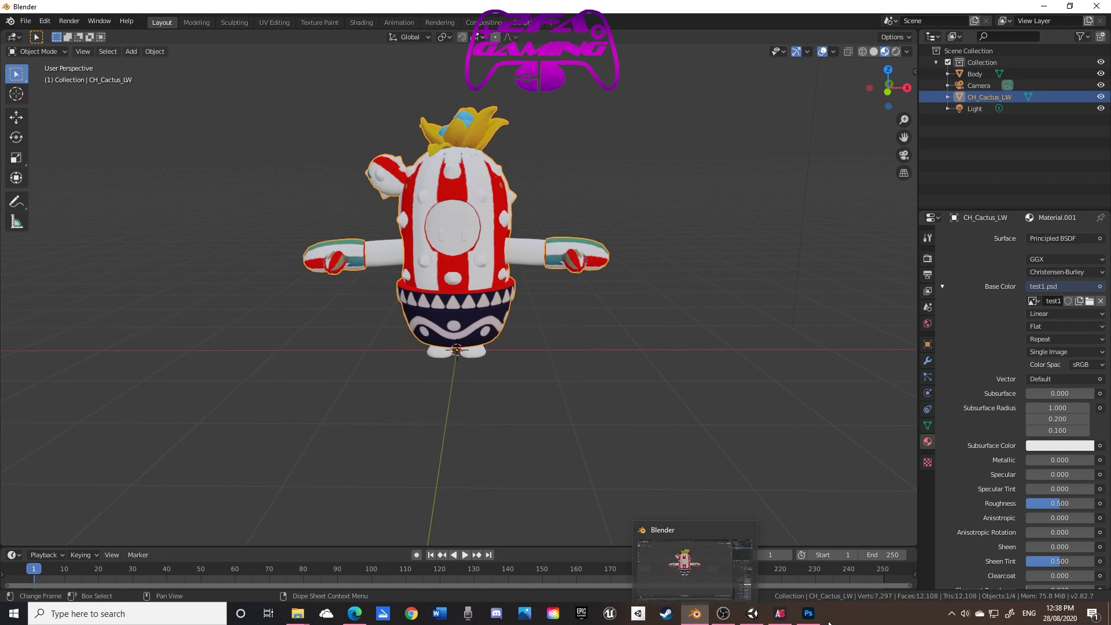
Examine the cactus mesh's UV layout over the recoloured texture, and return to the model layout
click(274, 22)
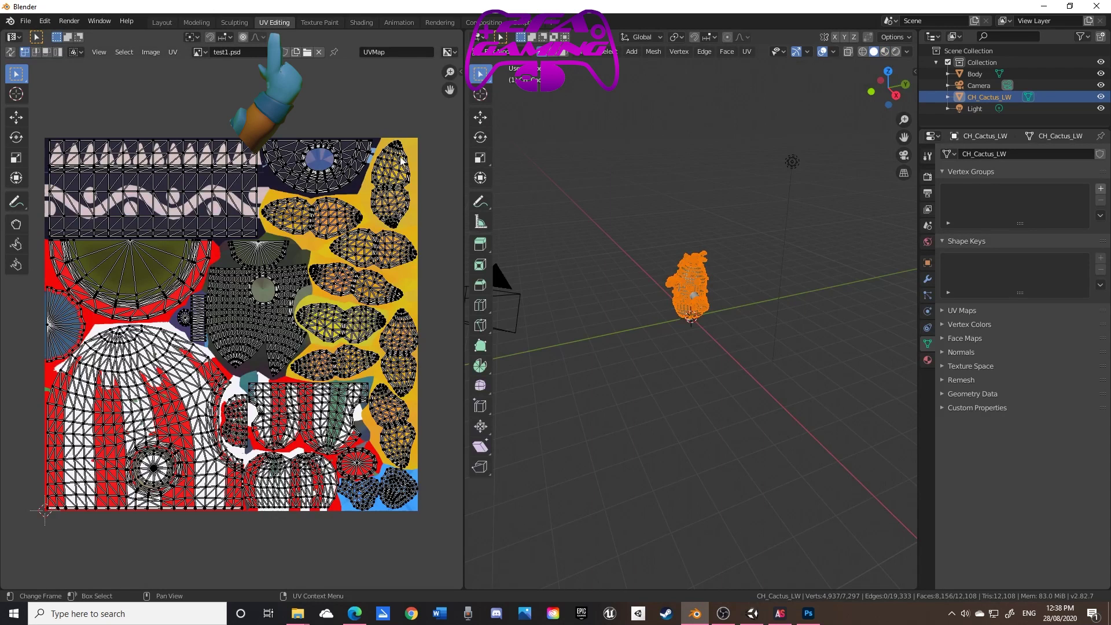
click(162, 22)
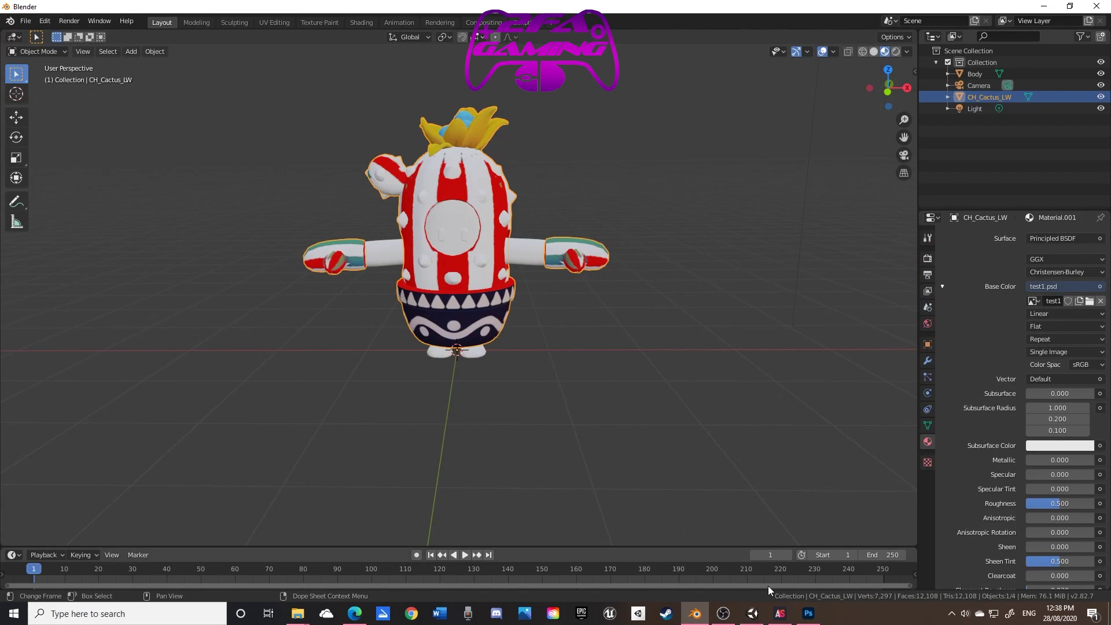
scroll(769, 585, down, 1)
Switch to Photoshop and reopen the original CH_Cactus_Variant_AM.tex.dds from the recent files
mouse_move(809, 616)
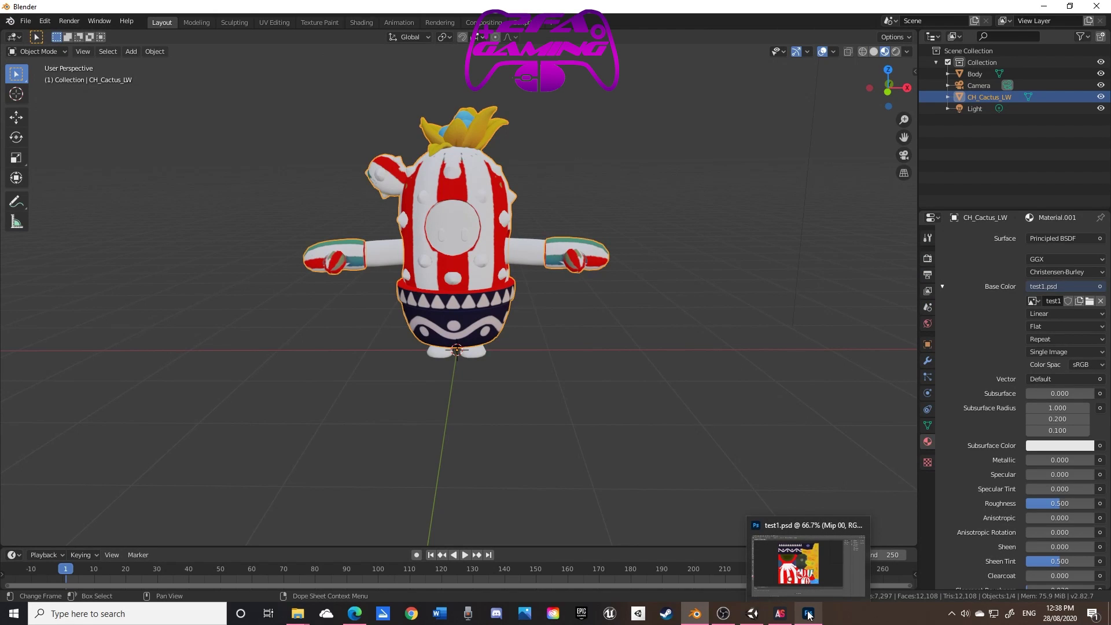
click(809, 615)
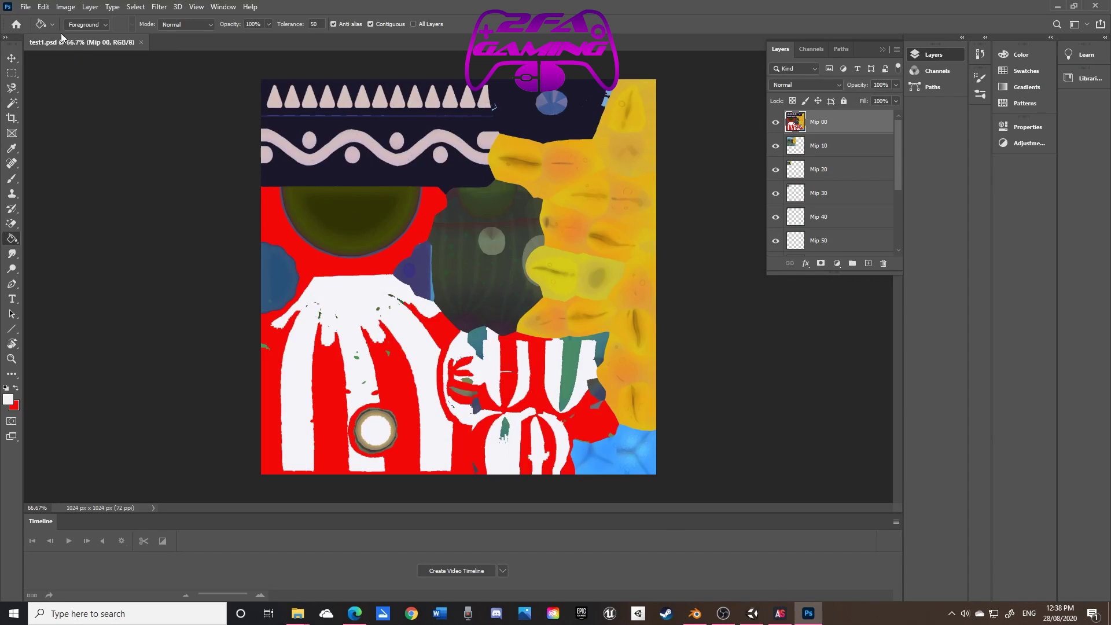
click(17, 7)
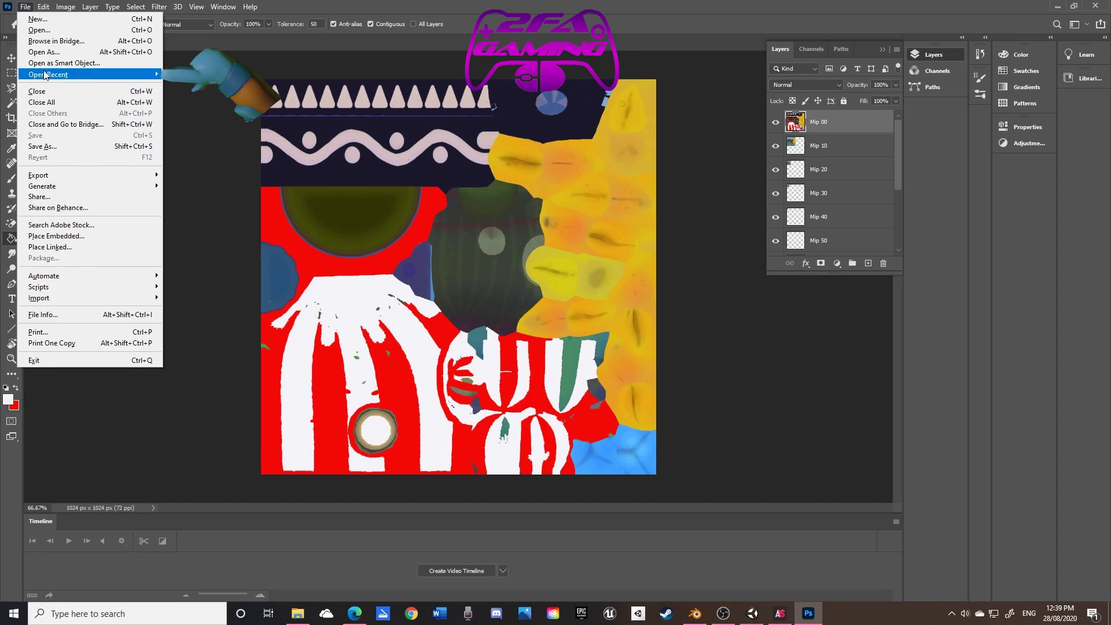
mouse_move(52, 75)
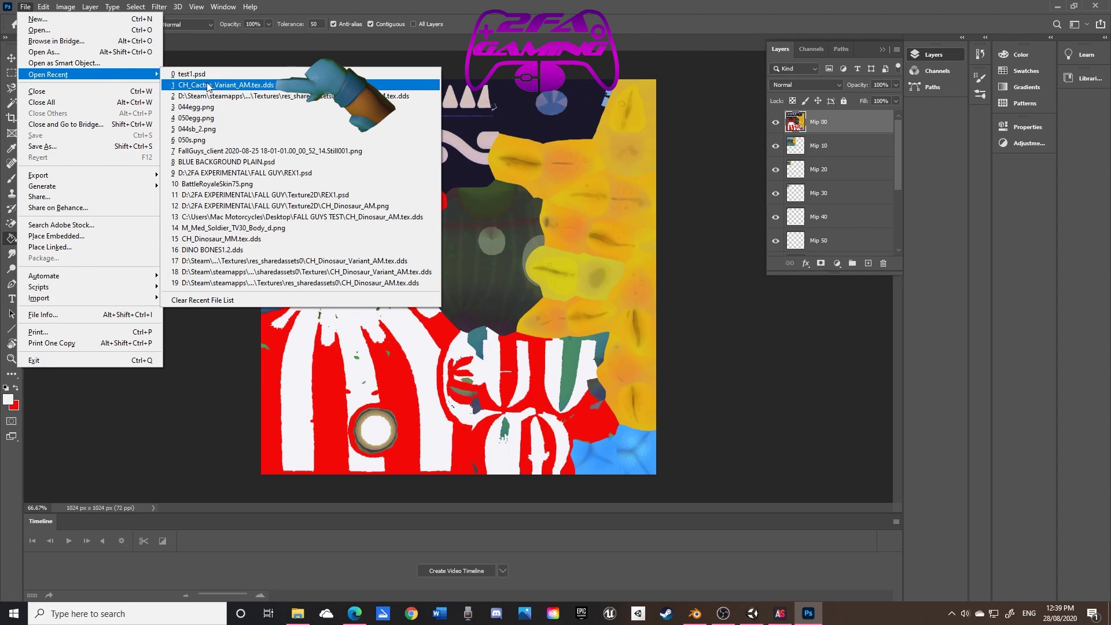
click(210, 87)
click(154, 84)
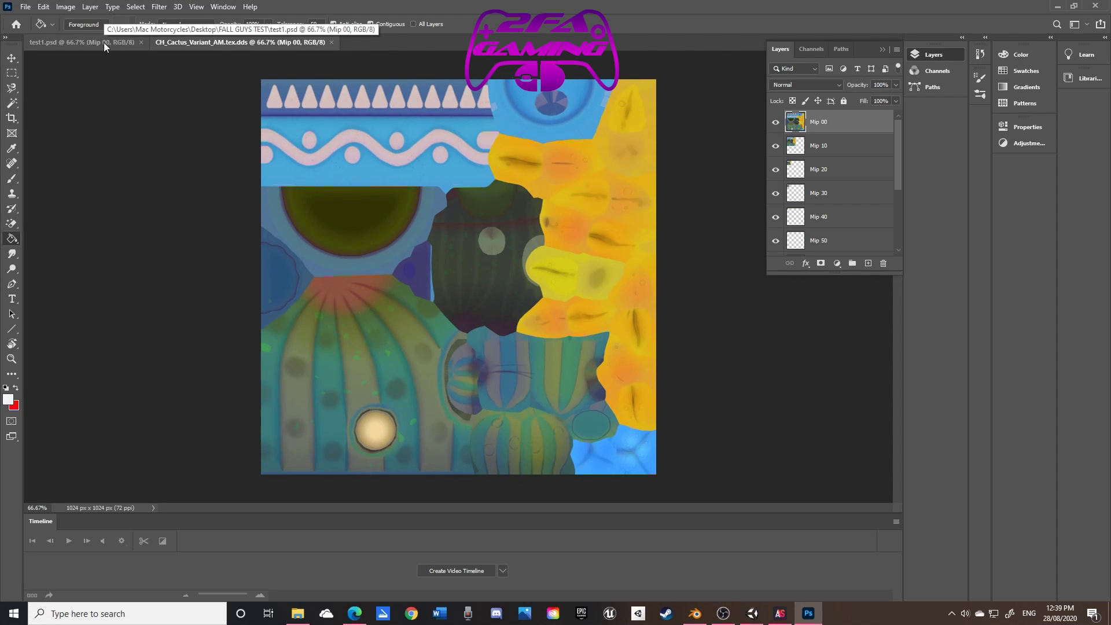
Copy the whole test1.psd canvas and paste it into CH_Cactus_Variant_AM.tex.dds as a new layer
click(103, 43)
click(132, 7)
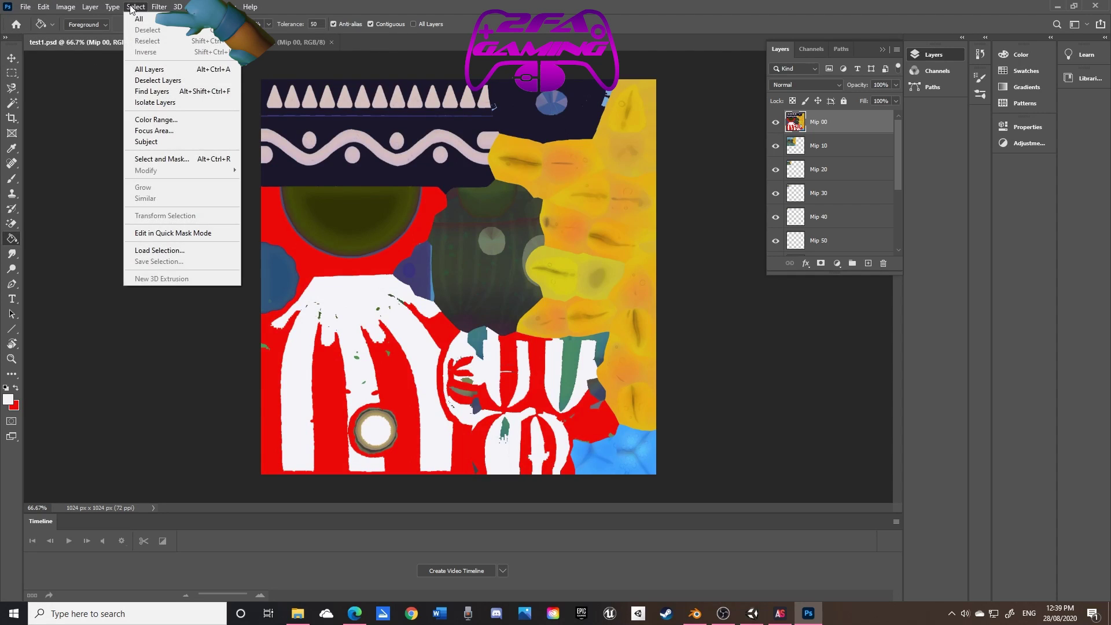
click(139, 19)
click(44, 7)
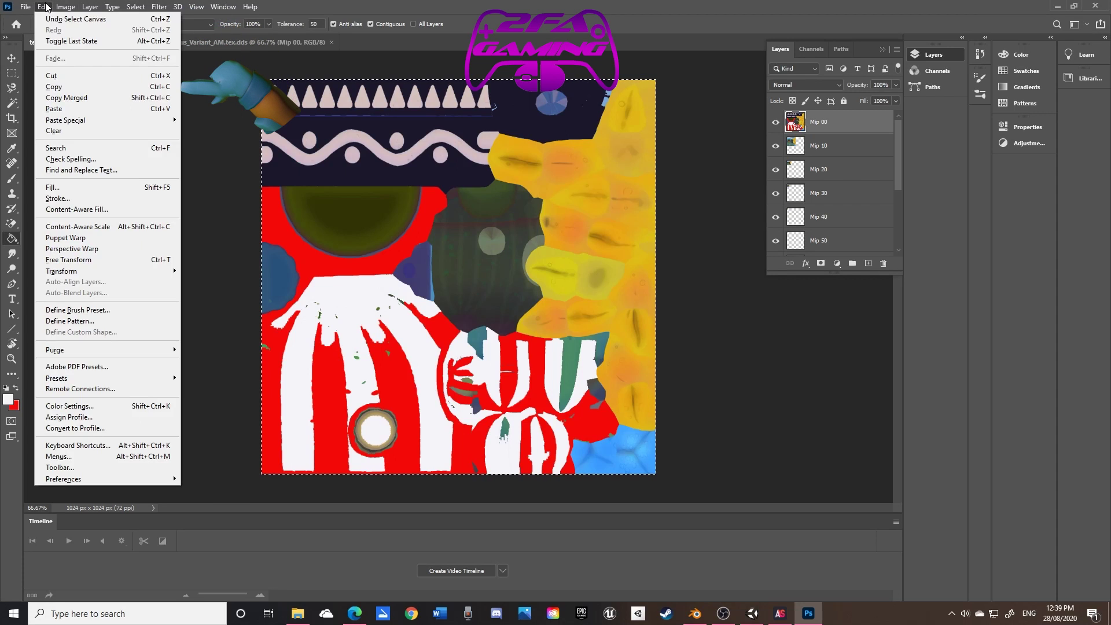
click(63, 87)
click(191, 43)
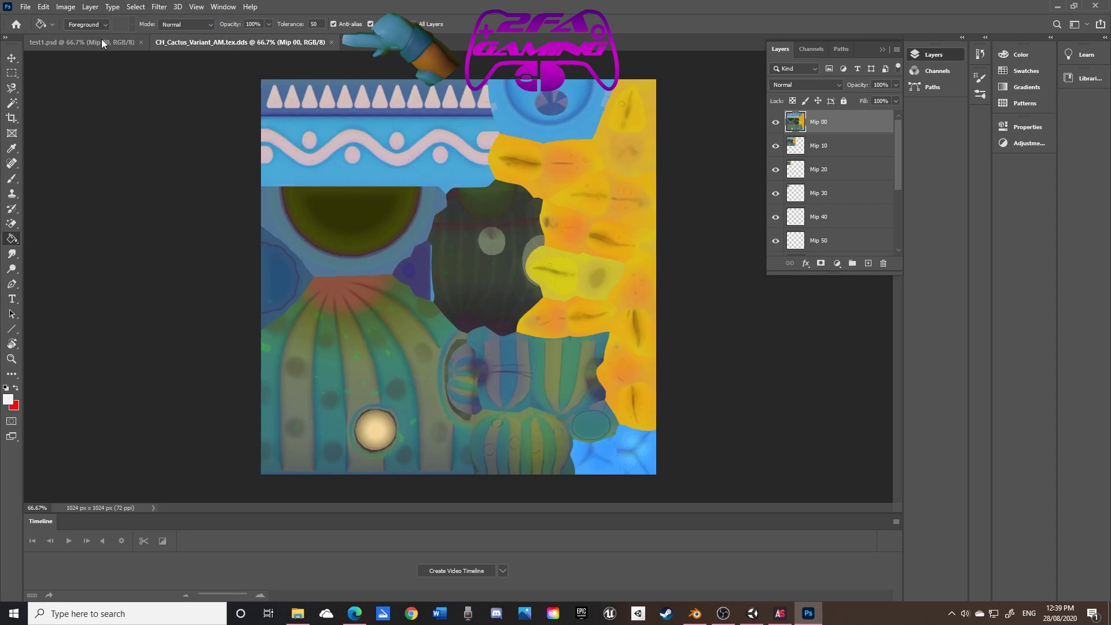
click(44, 7)
click(61, 108)
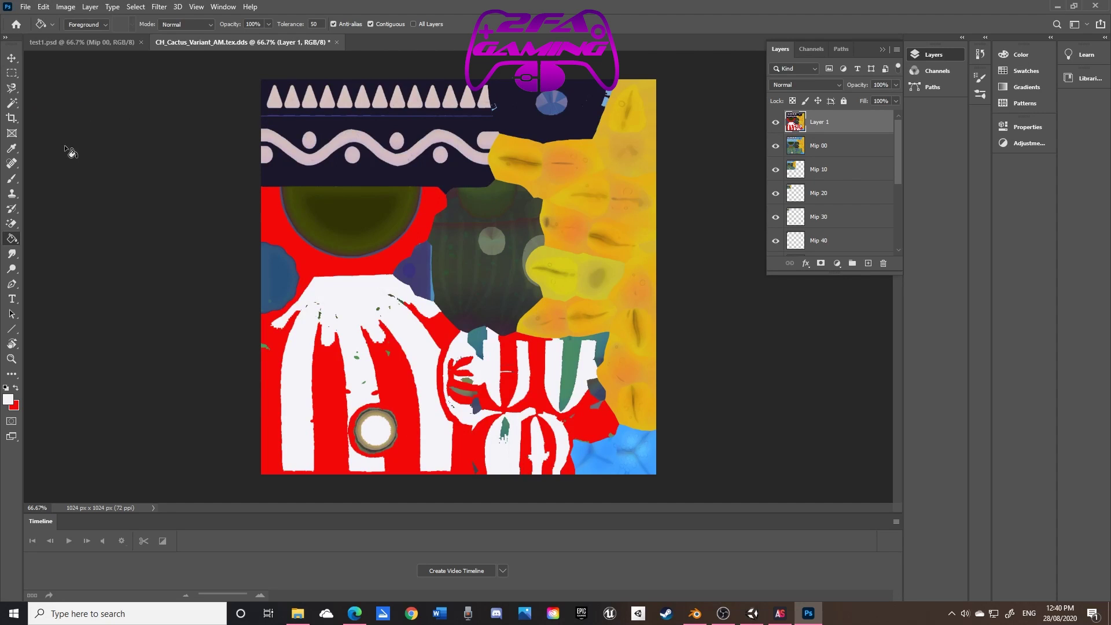
Save CH_Cactus_Variant_AM.tex in the NVIDIA Texture Tools Exporter DDS format, replacing the existing file in res_sharedassets0
click(25, 7)
click(36, 145)
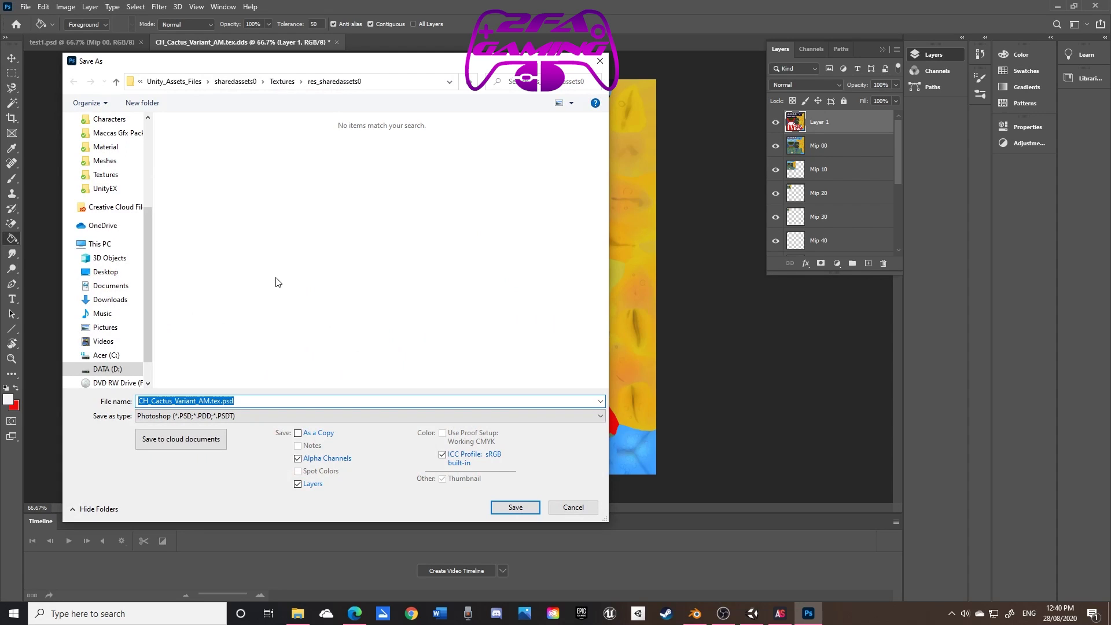
click(270, 416)
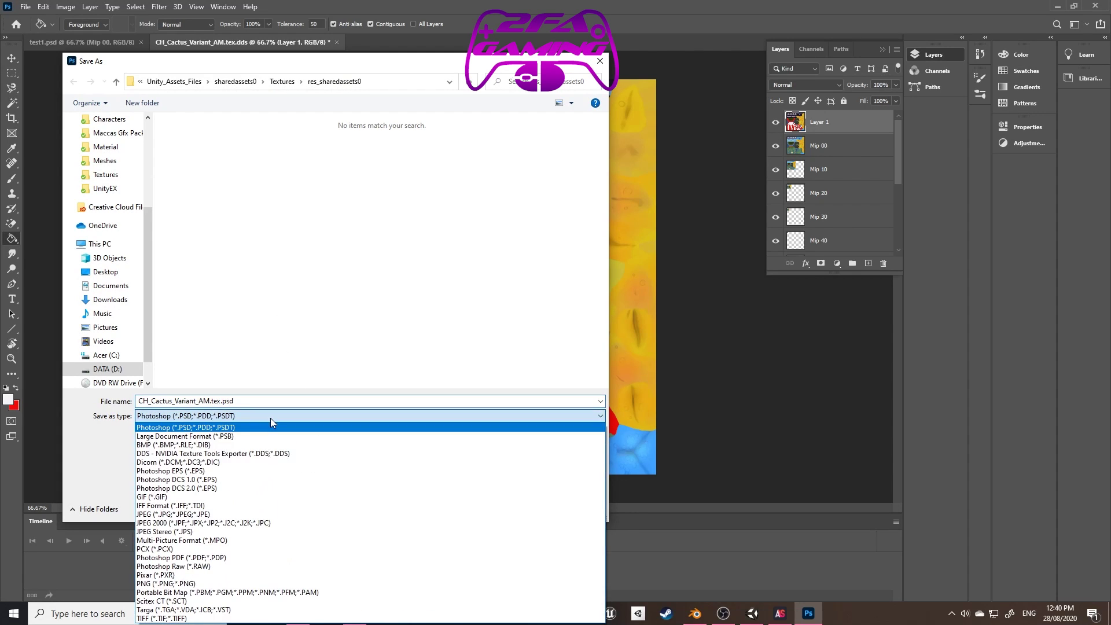
click(250, 454)
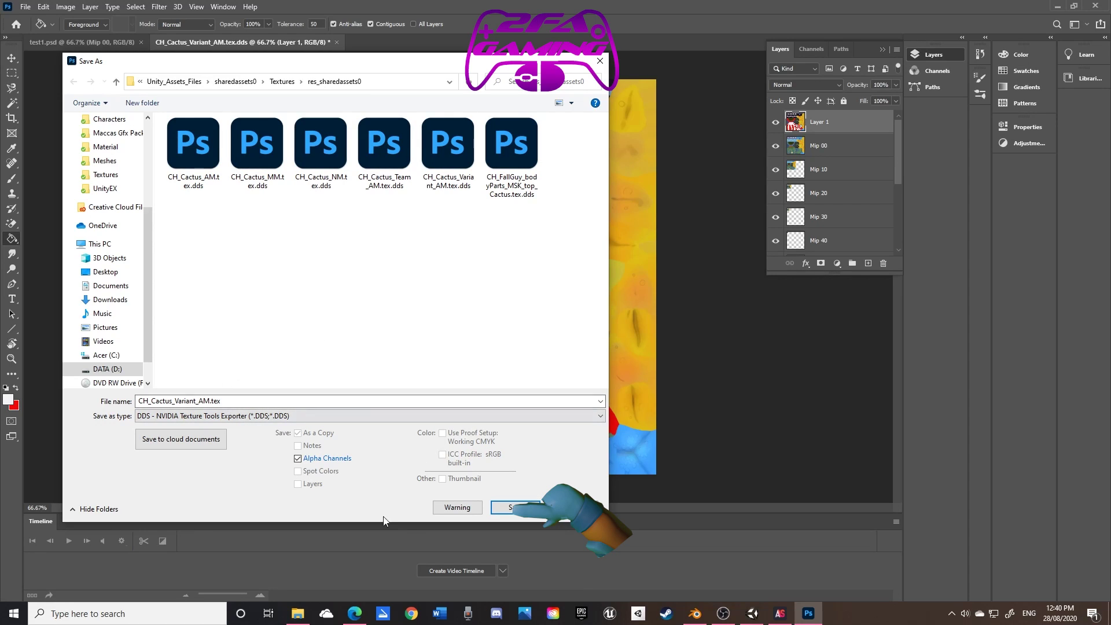
click(515, 508)
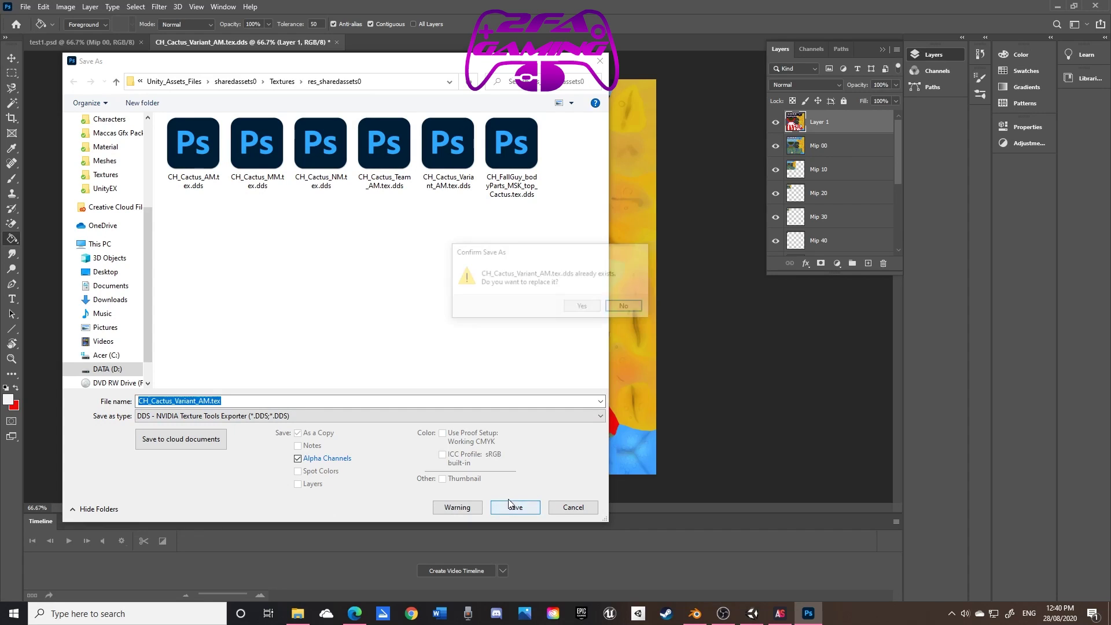
click(583, 307)
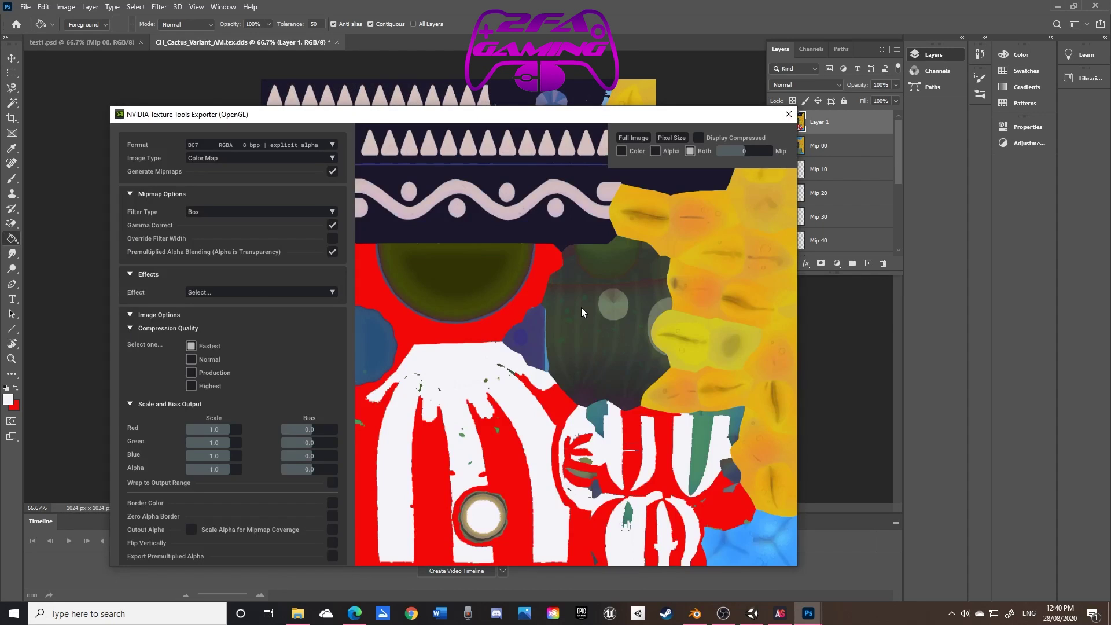
Export the cactus DDS texture with the BC1 RGB 4 bpp no alpha format
click(324, 145)
scroll(269, 185, down, 3)
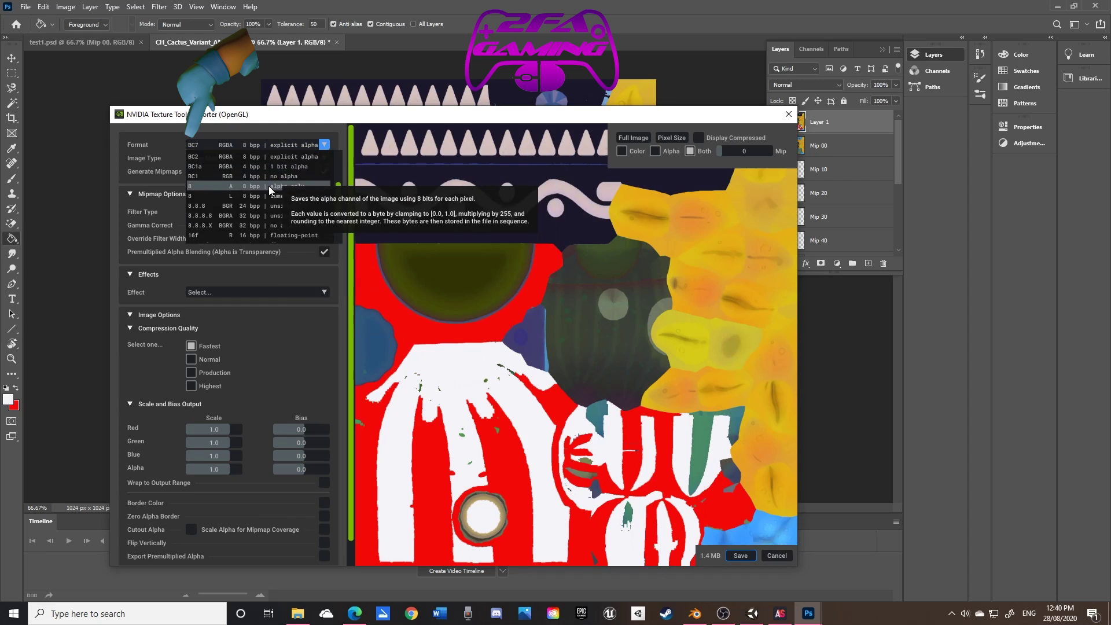
click(219, 175)
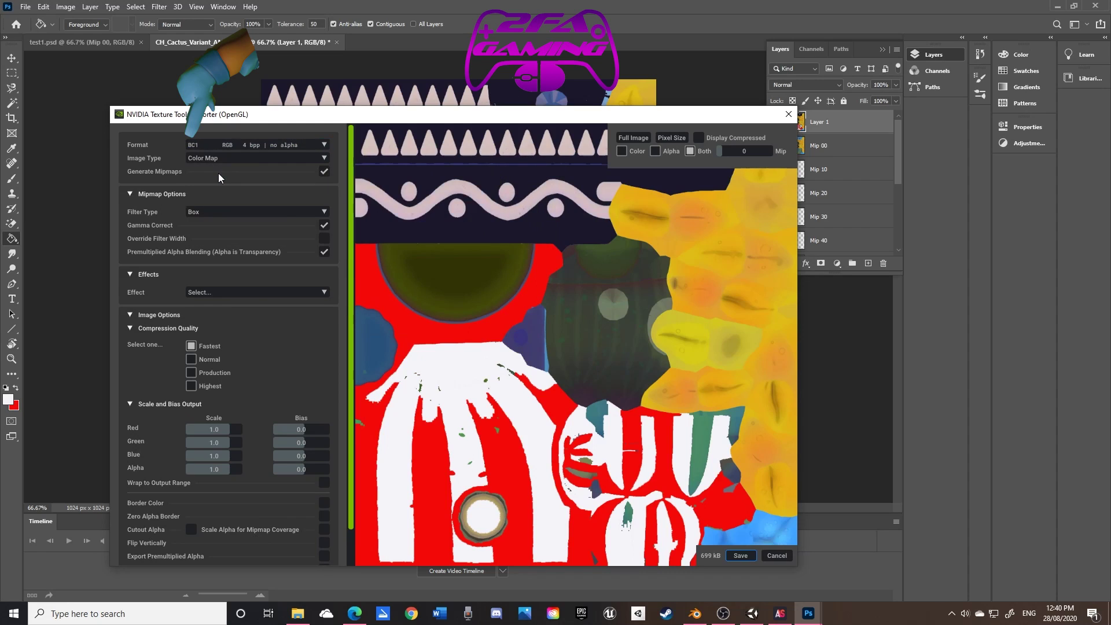
click(734, 557)
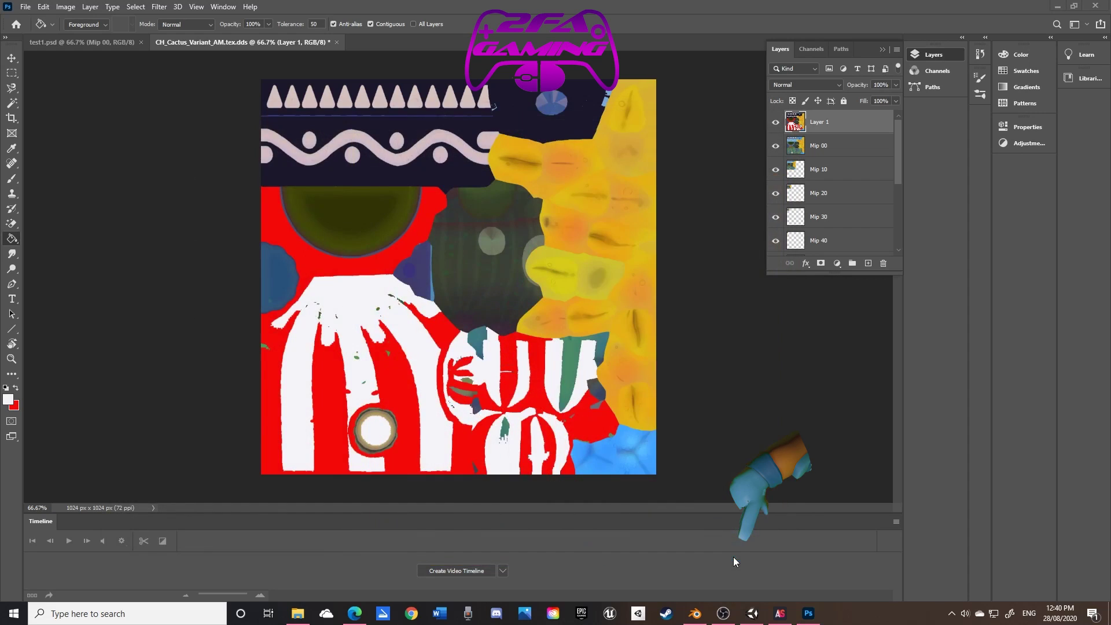
Switch to UnityEX, import the edited files into sharedassets0.assets, and close UnityEX
click(780, 615)
click(535, 120)
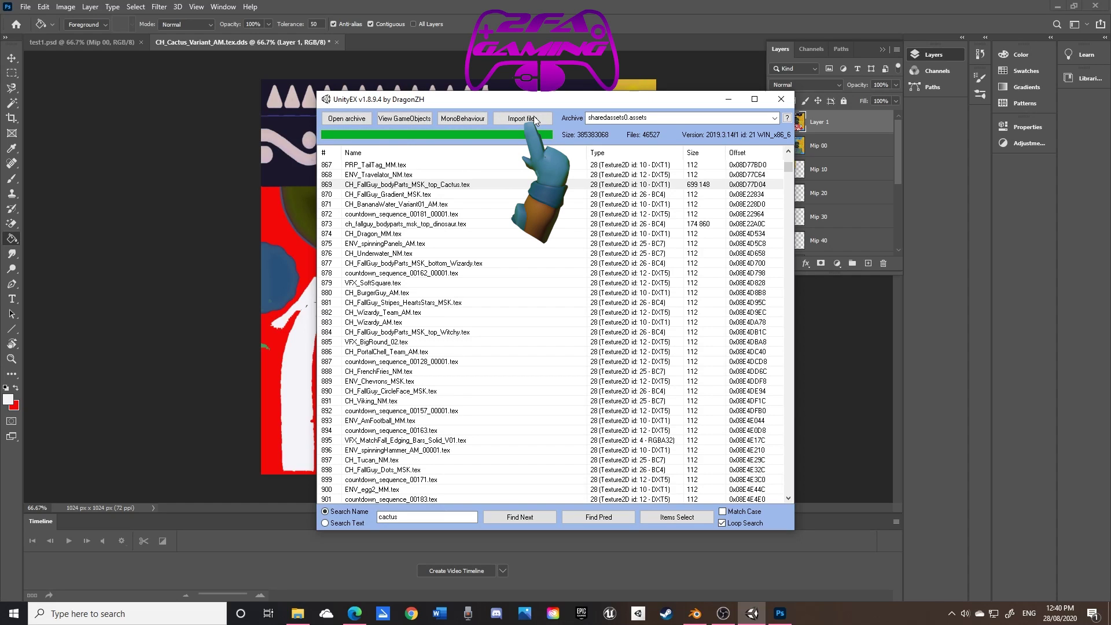
click(780, 103)
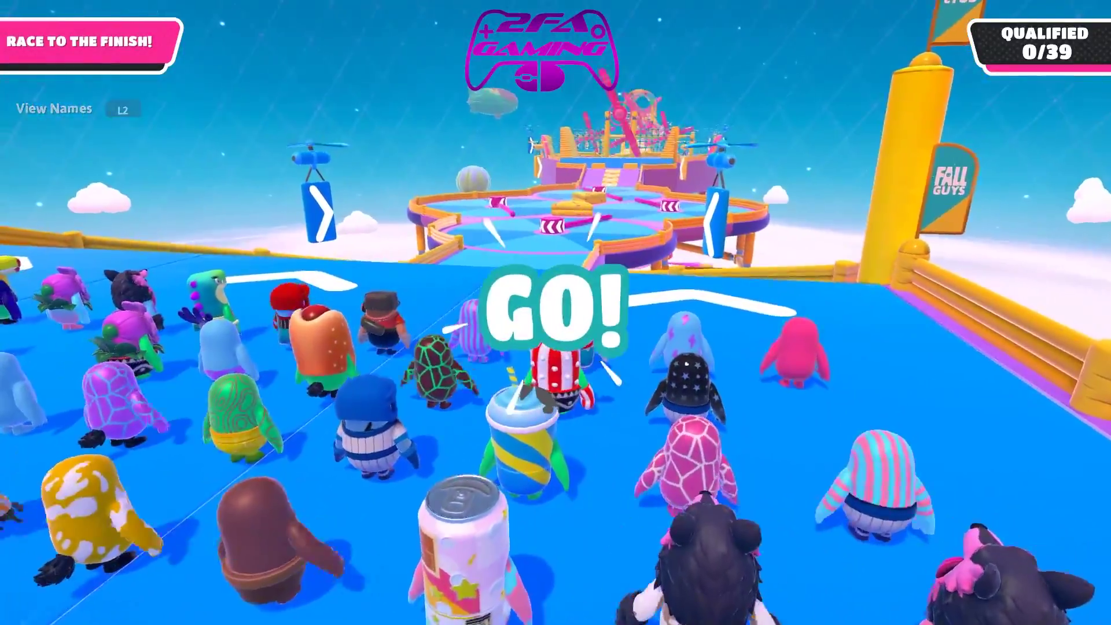
key(w)
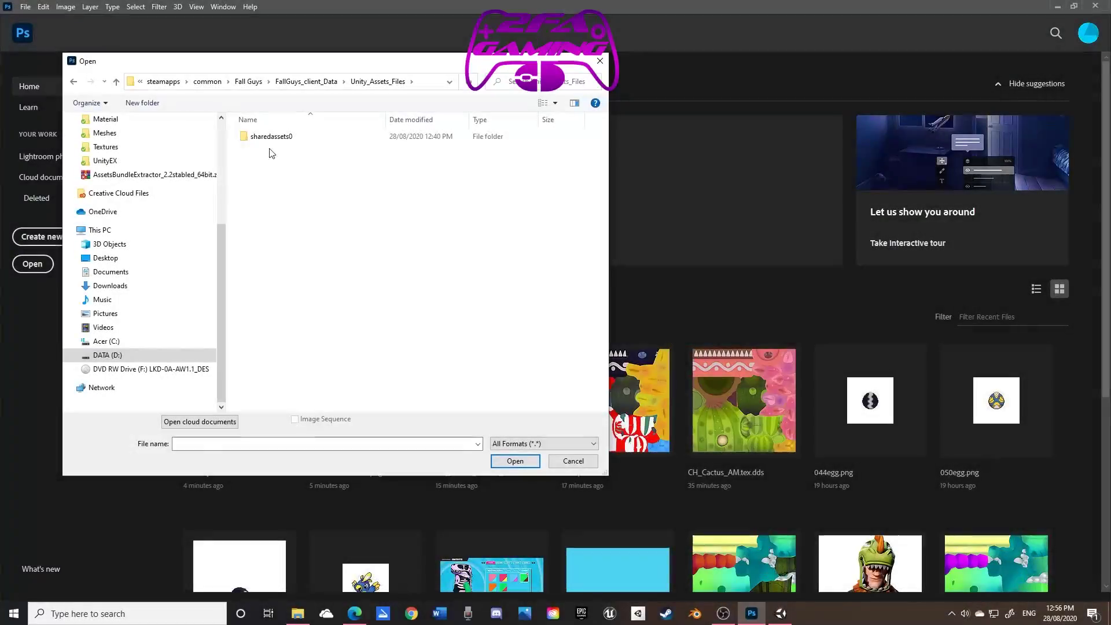
Open CH_FallGuy_Underwear_MSK.tex.dds from sharedassets0 > Textures > res_sharedassets0, accepting the DDS read properties with alpha as channel and mipmaps loaded
double_click(271, 137)
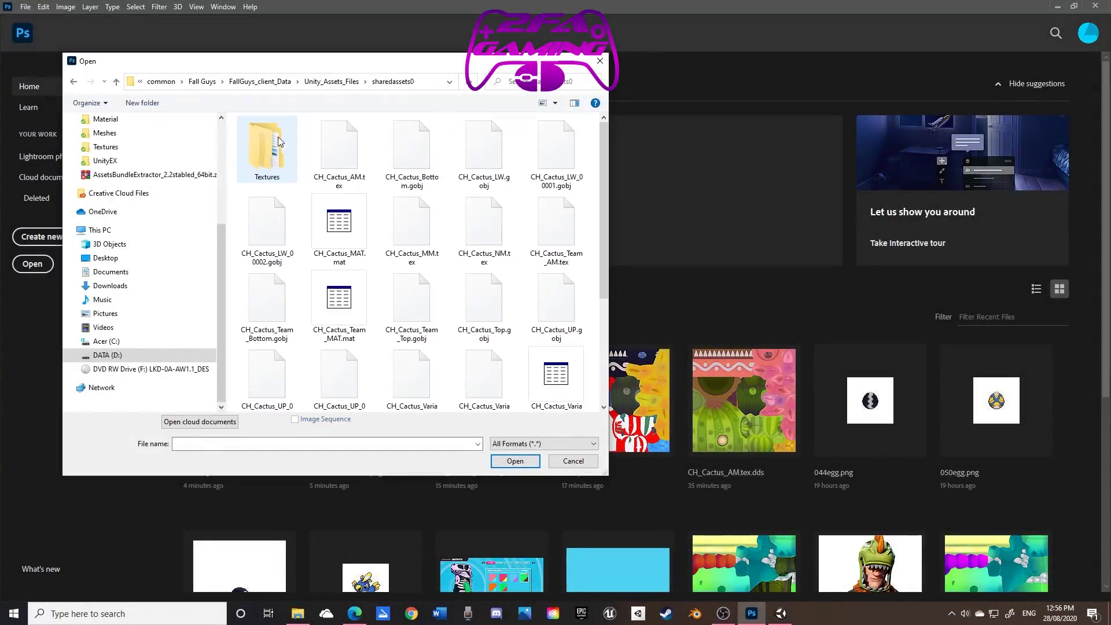
double_click(268, 159)
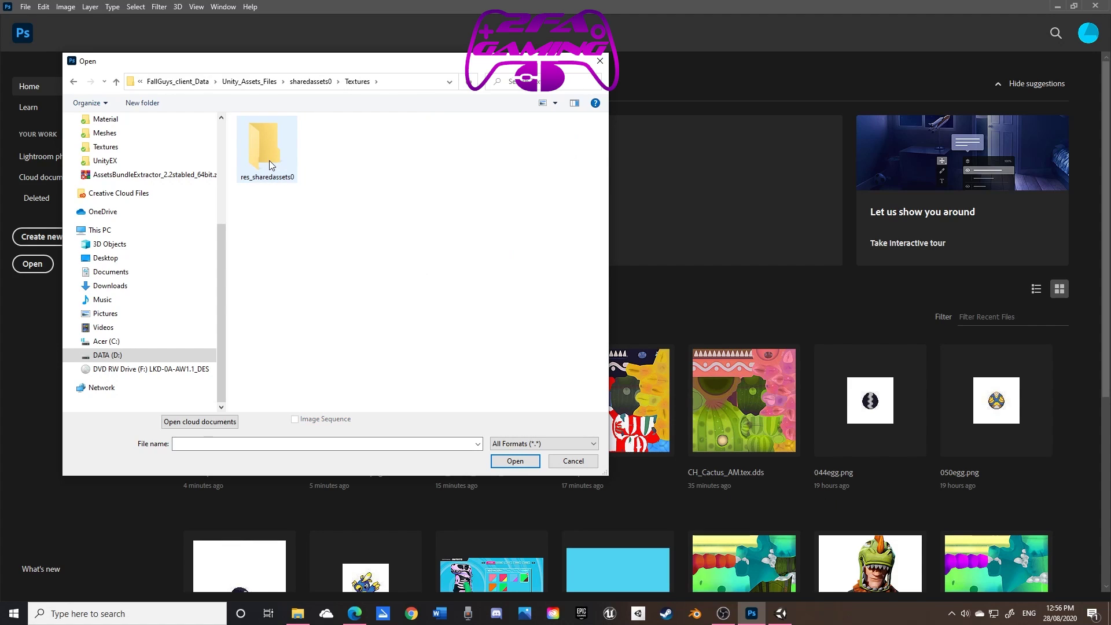
double_click(269, 161)
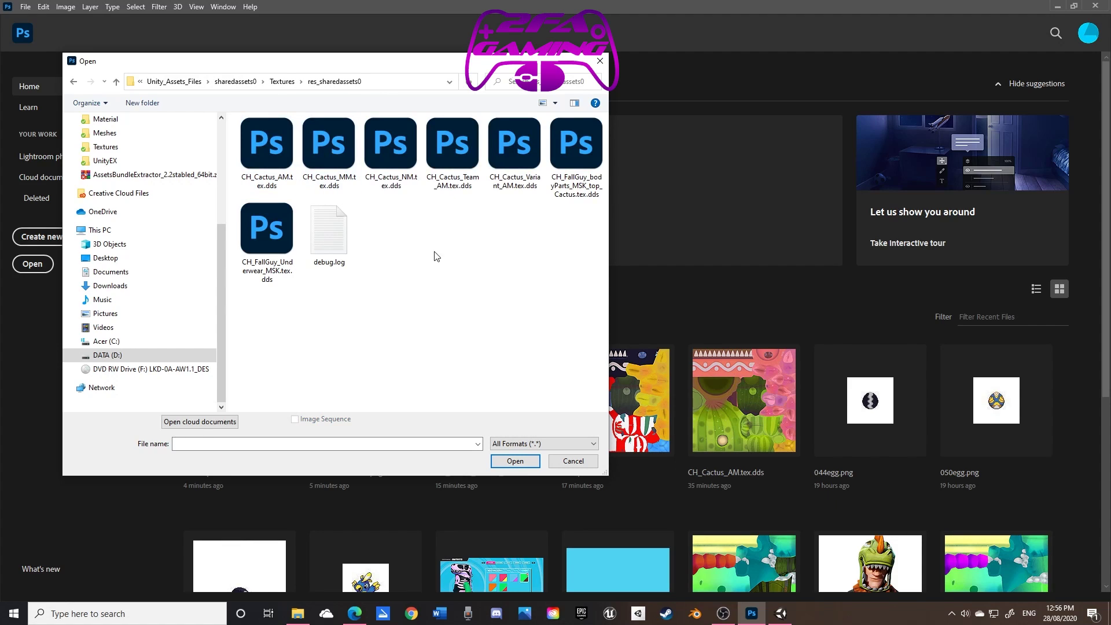
click(267, 232)
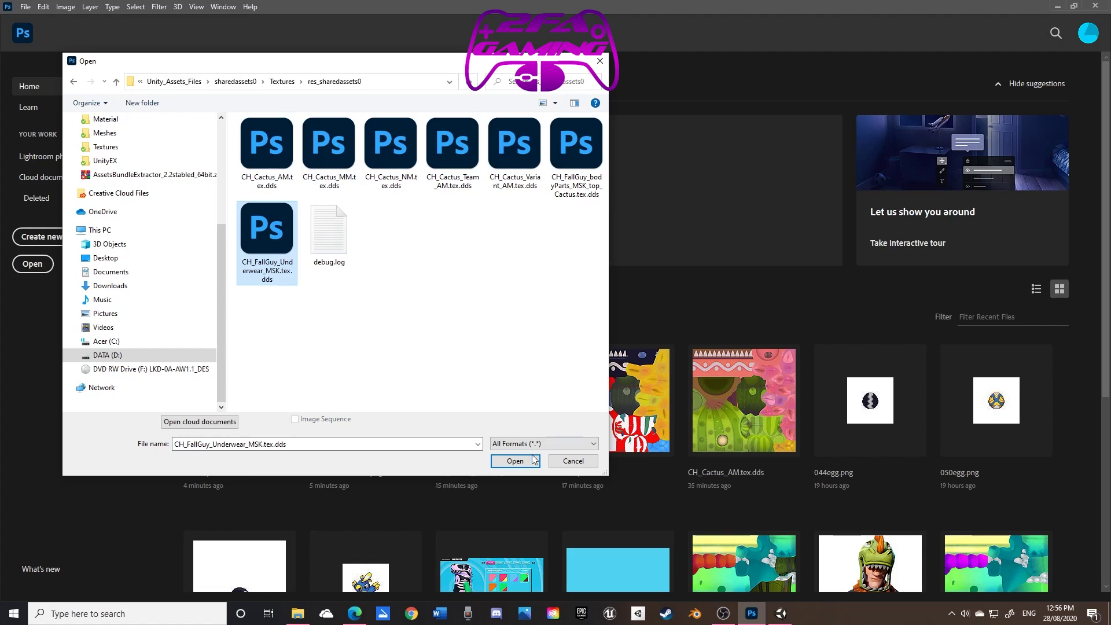
double_click(283, 272)
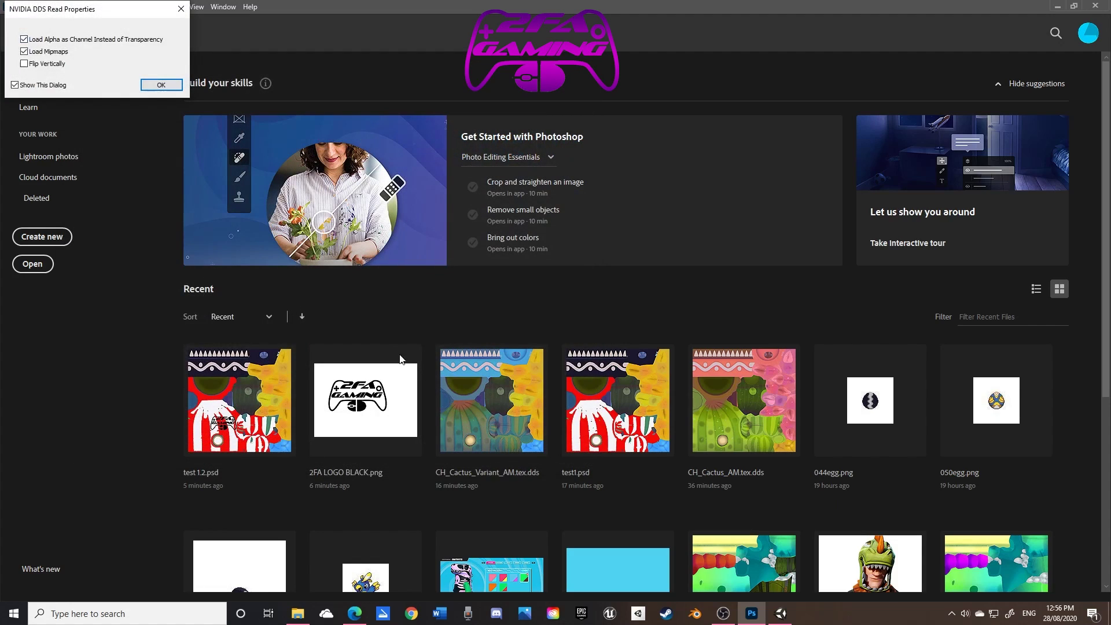
click(160, 85)
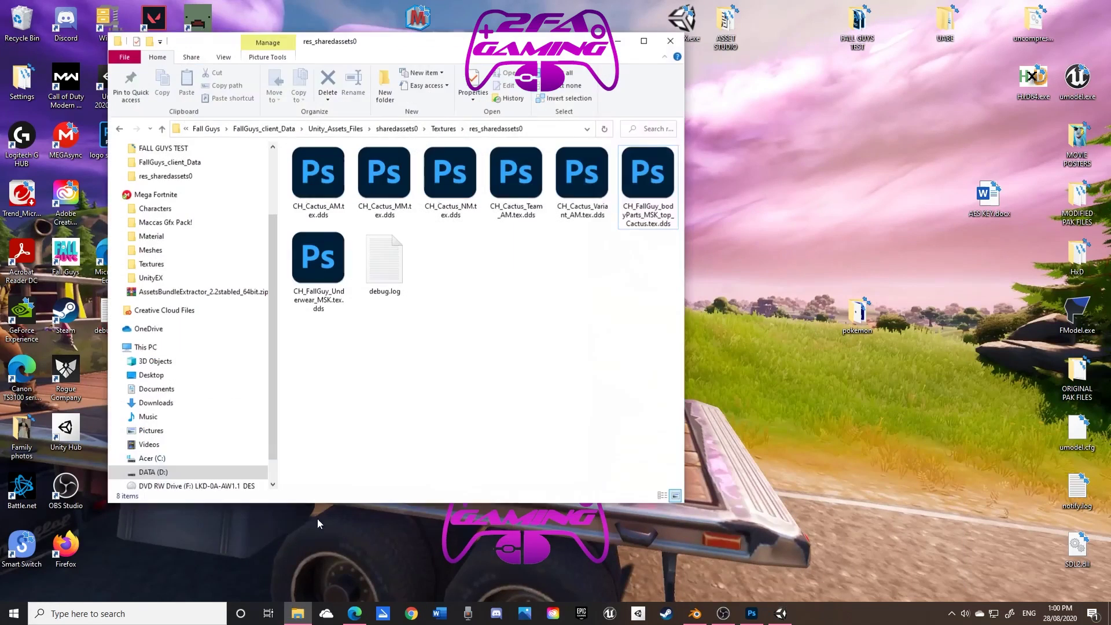
Open CH_FallGuy_Underwear_MSK.tex.dds from the res_sharedassets0 folder and paste the white 2FA Gaming logo from logo skin.psd into it as a new layer
double_click(318, 261)
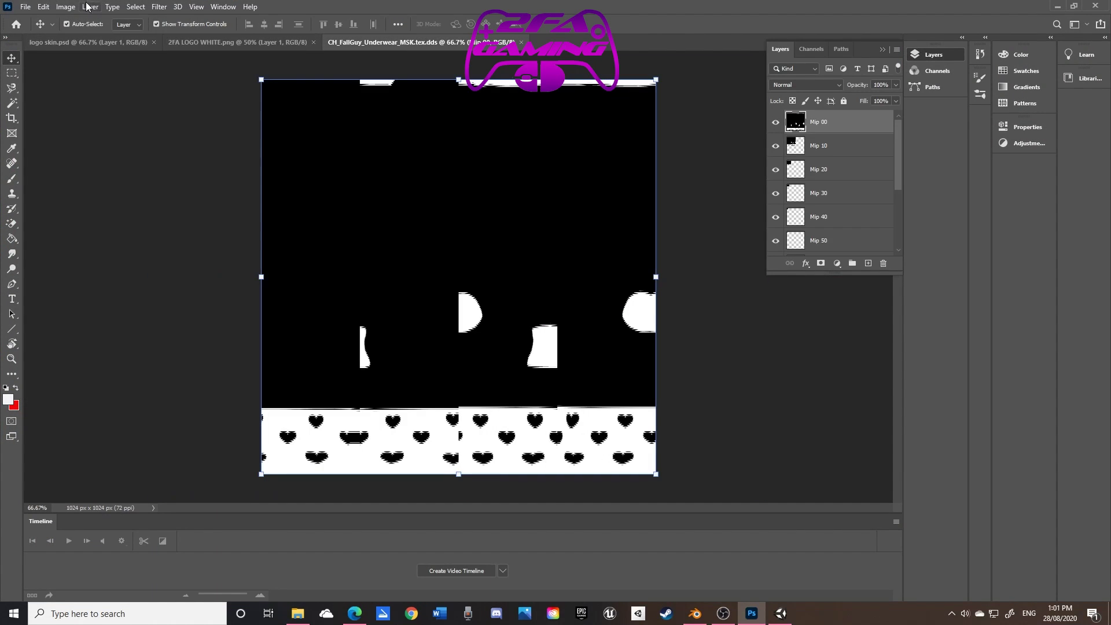
key(ctrl+v)
click(44, 6)
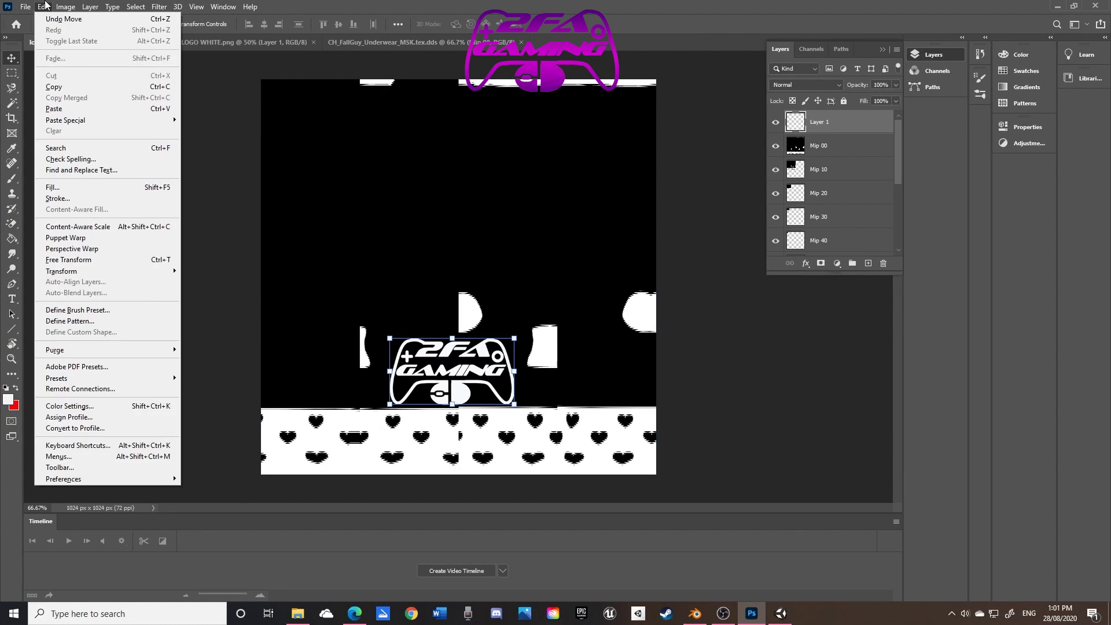
click(51, 76)
click(44, 7)
click(53, 109)
Save the underwear mask over the existing DDS file, using the BC1 RGB no alpha format and Color Map image type
click(25, 6)
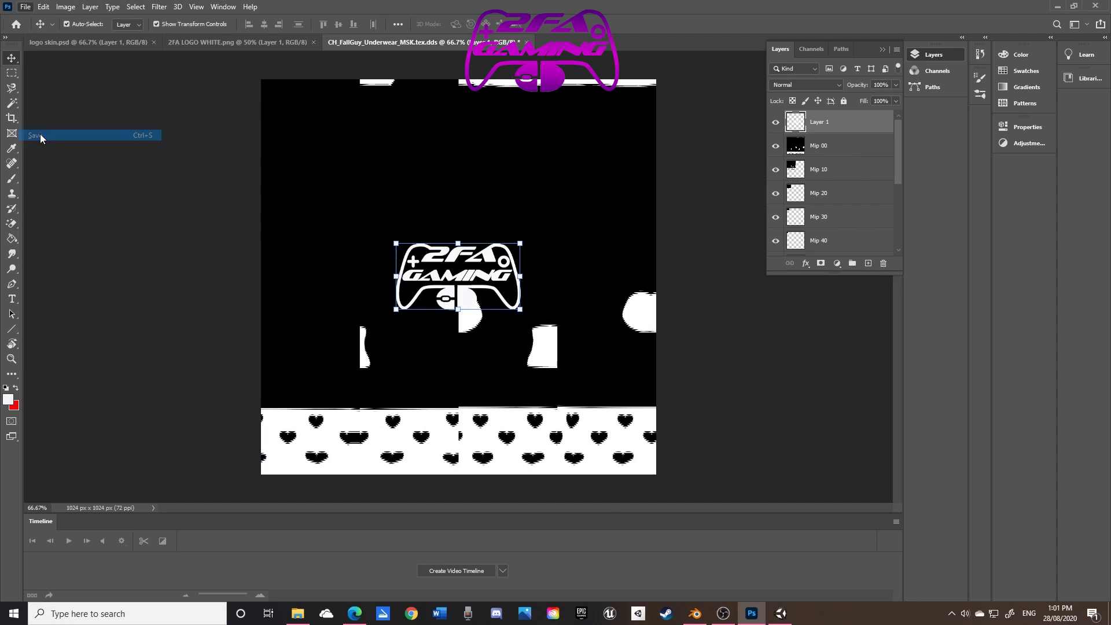
click(58, 137)
key(Return)
click(640, 307)
click(323, 145)
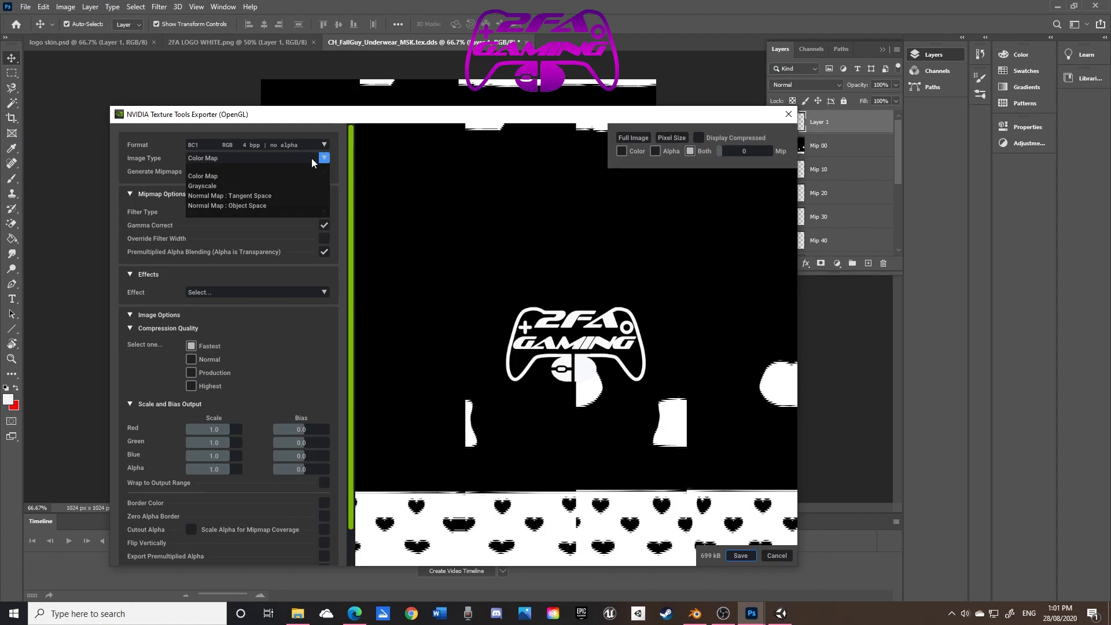
click(317, 172)
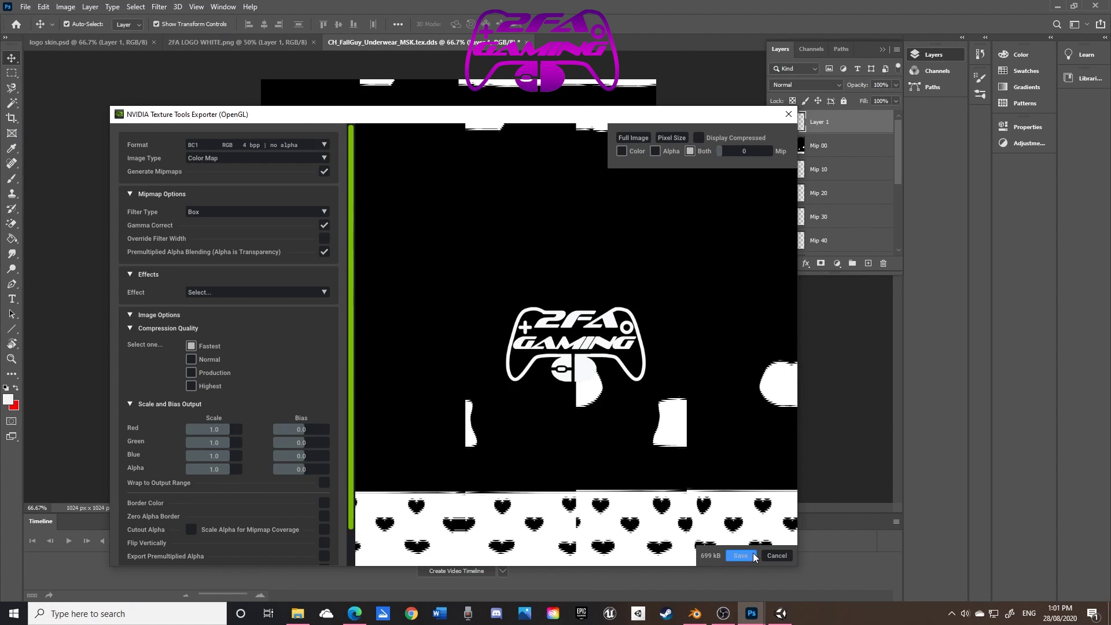
click(740, 555)
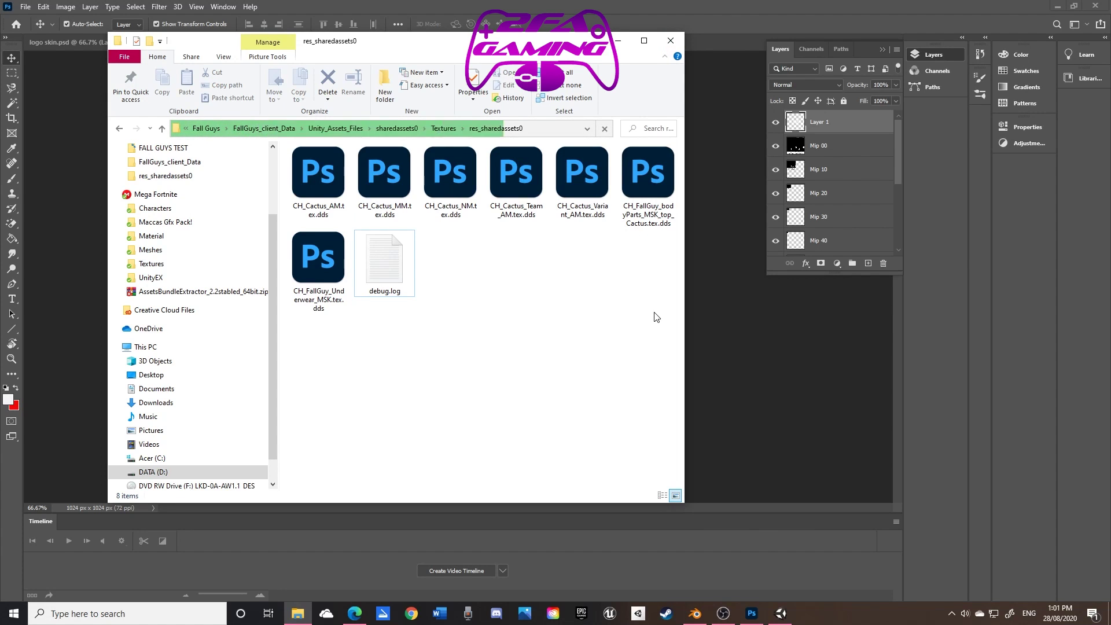
Switch to UnityEX to import the edited underwear texture, and launch Fall Guys from the desktop
click(781, 614)
click(317, 71)
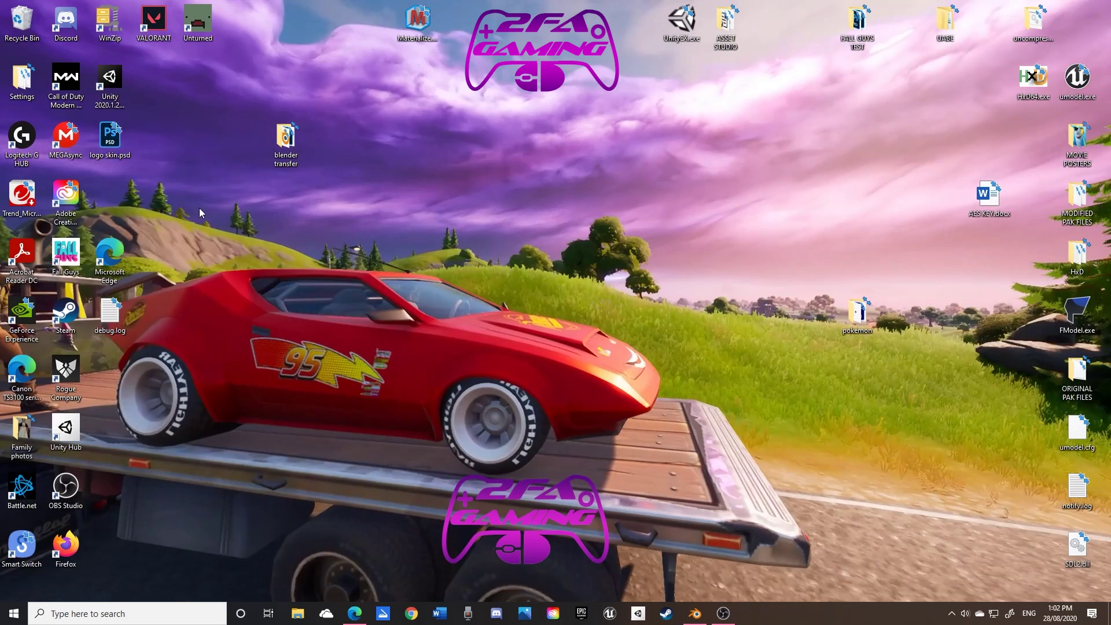
double_click(66, 253)
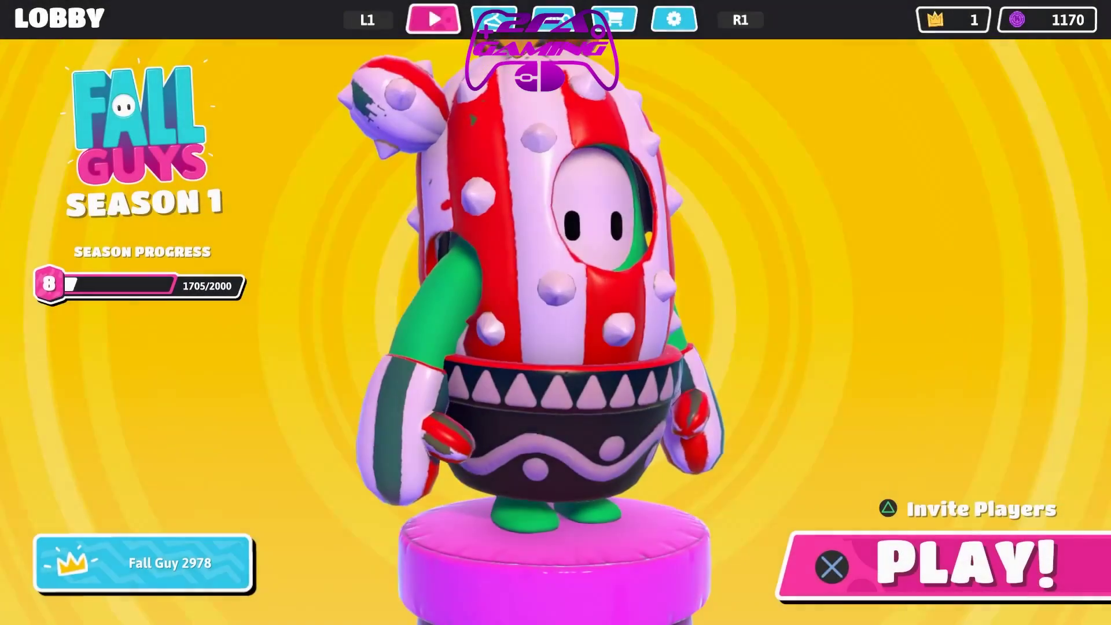
Open the outfits customiser in Fall Guys and preview the Watermelon pattern alongside the Undies pattern
key(e)
key(Return)
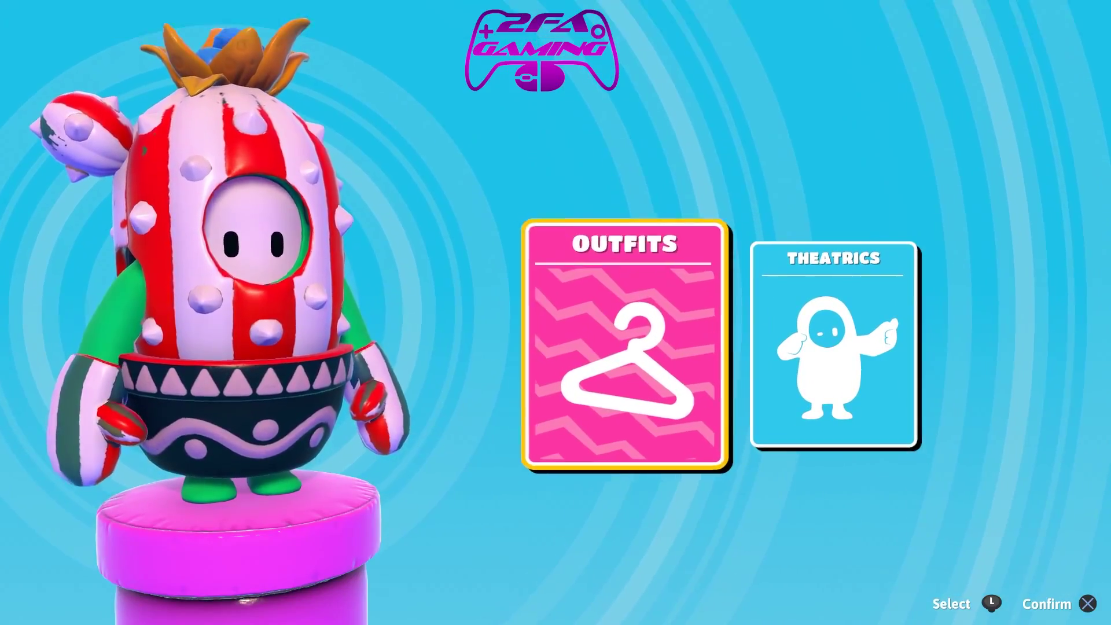
key(e)
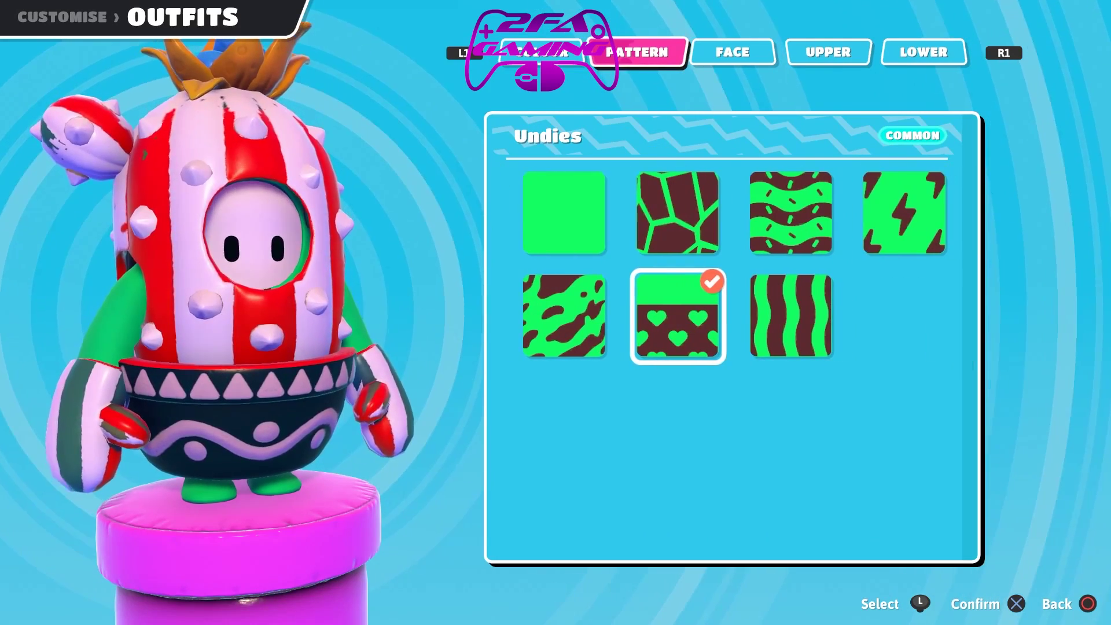
key(Right)
key(Up)
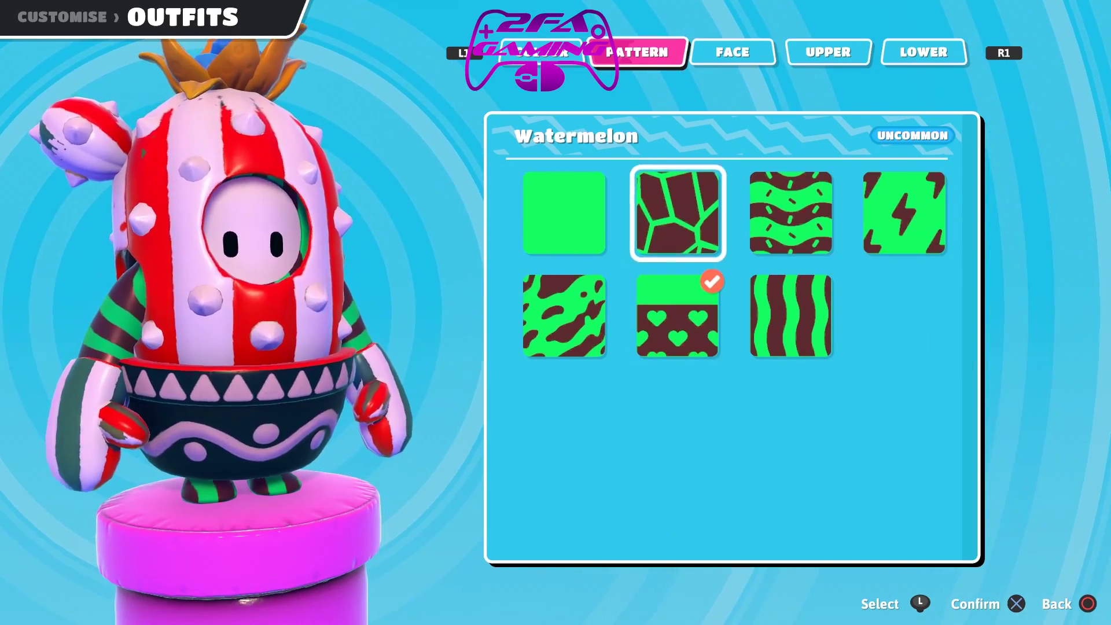
key(Down)
key(e)
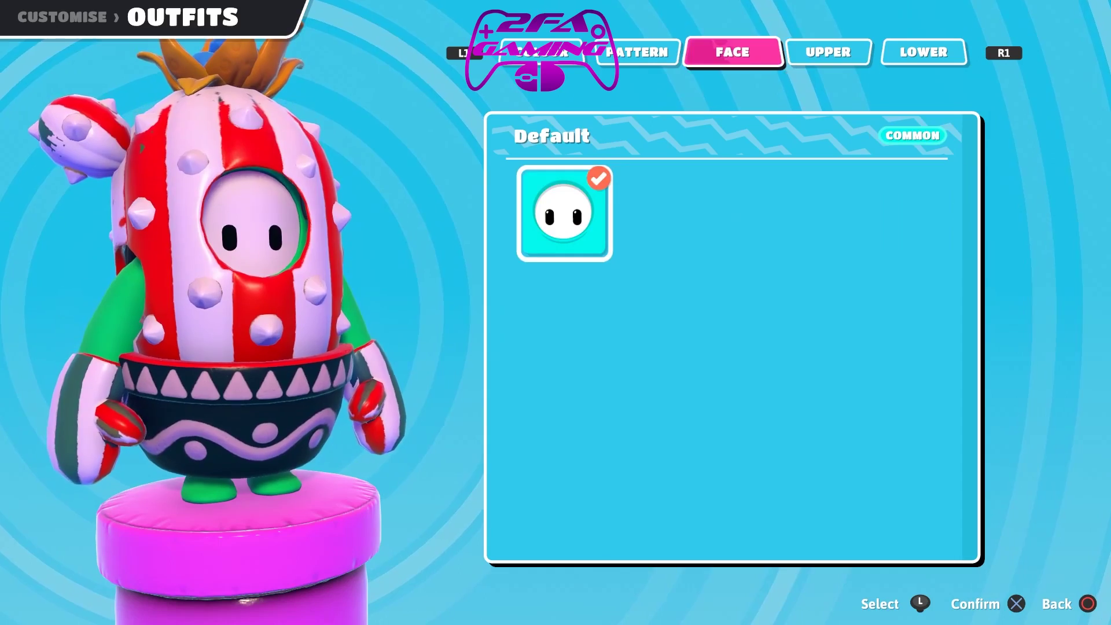
Set both the upper and lower costume pieces to None to expose the modified Undies pattern
key(e)
key(Left)
key(Left)
key(e)
key(Left)
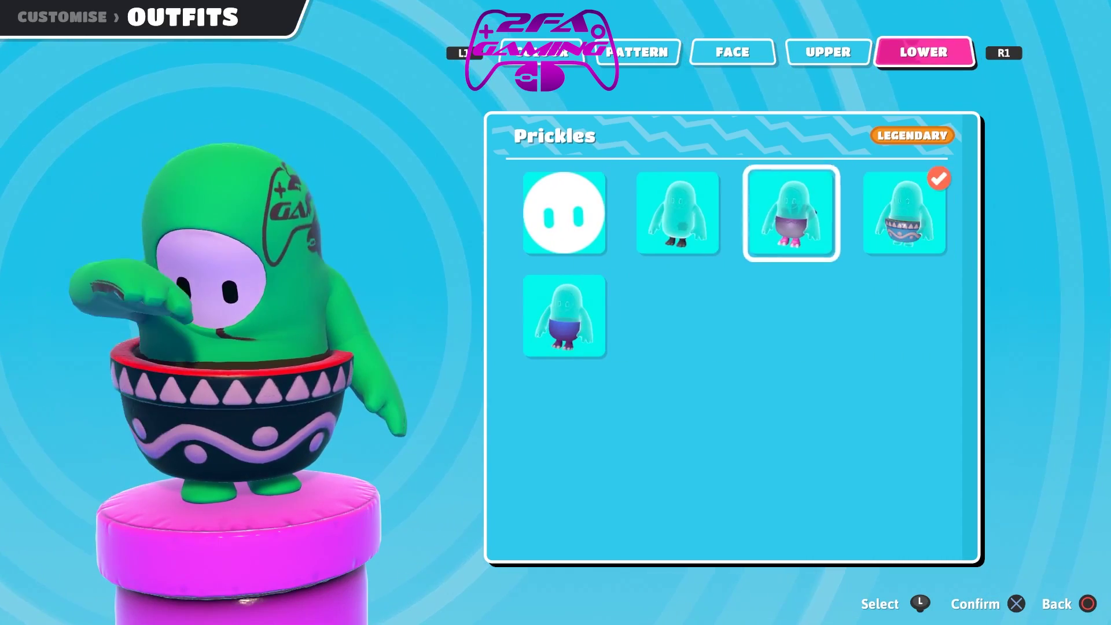
key(Left)
key(Left)
Preview the modified Undies pattern in different colours, including Movie Star, Coral Blue and Raspberry
key(q)
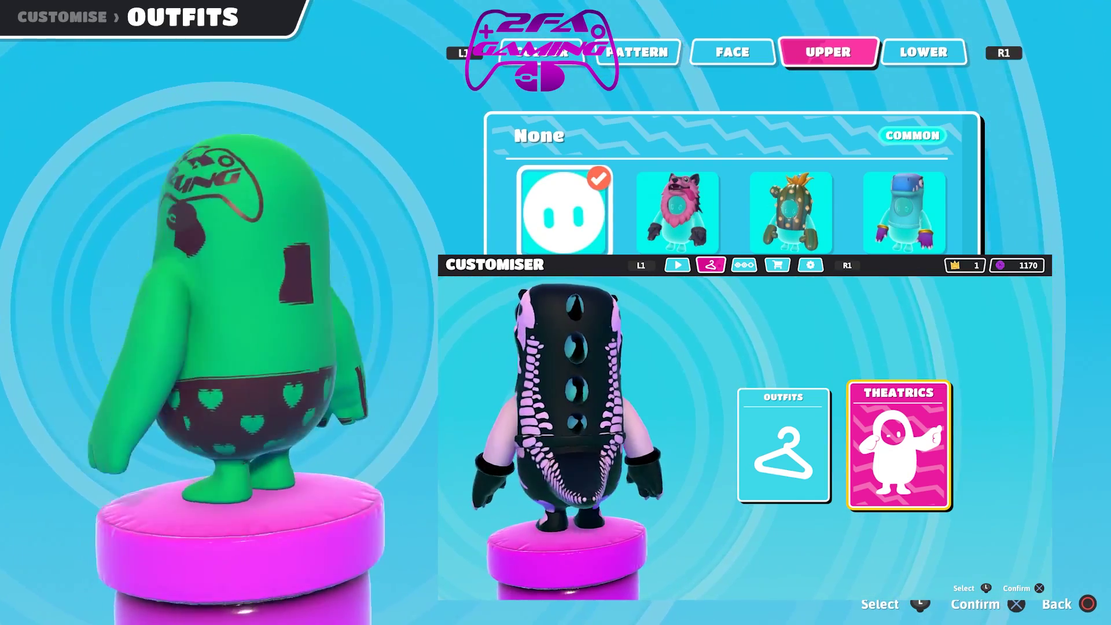
key(q)
key(q)
key(q)
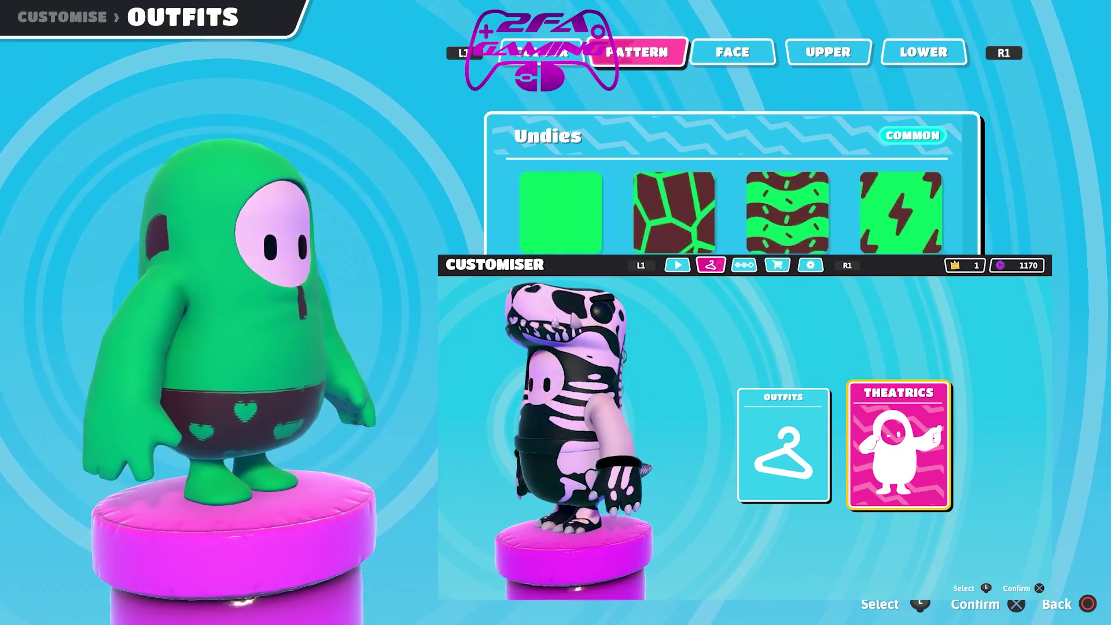
key(Down)
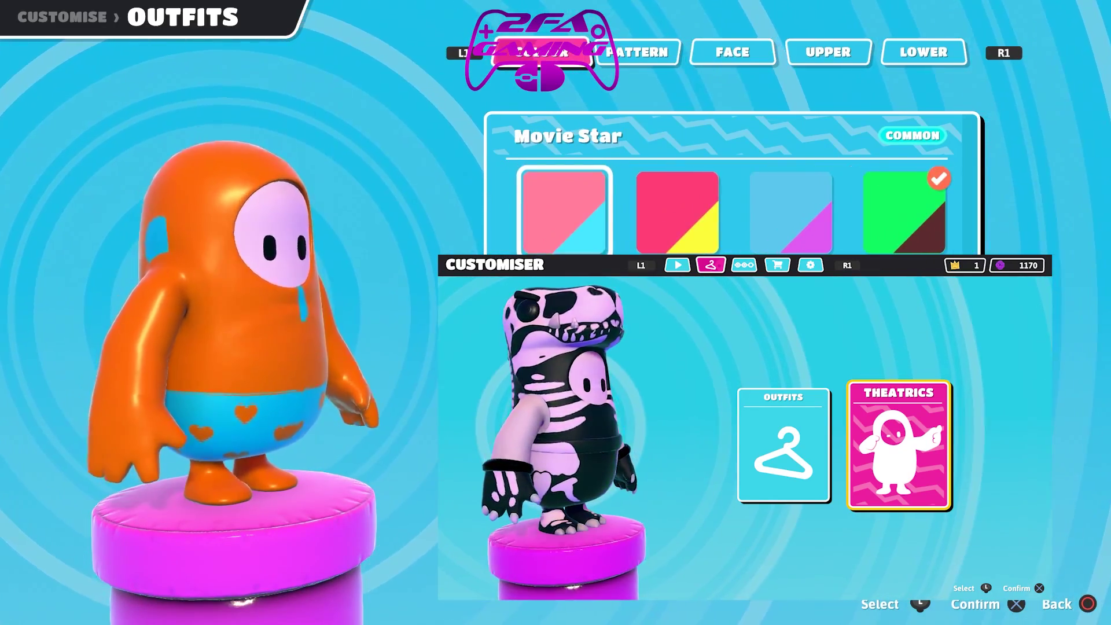
key(Right)
key(Right)
key(Right)
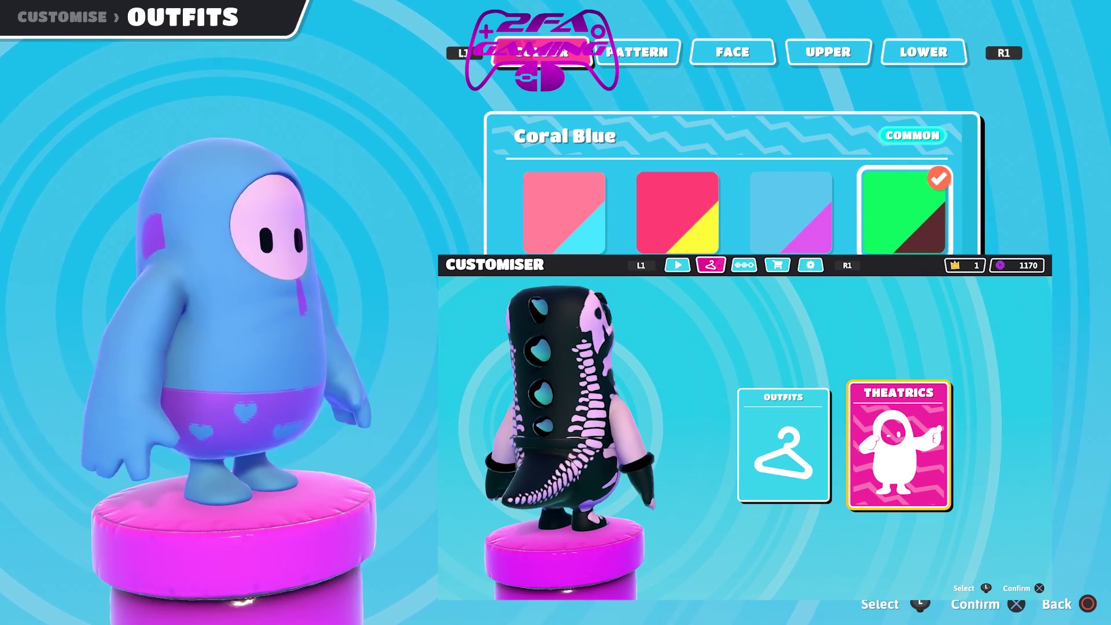
key(Down)
key(Left)
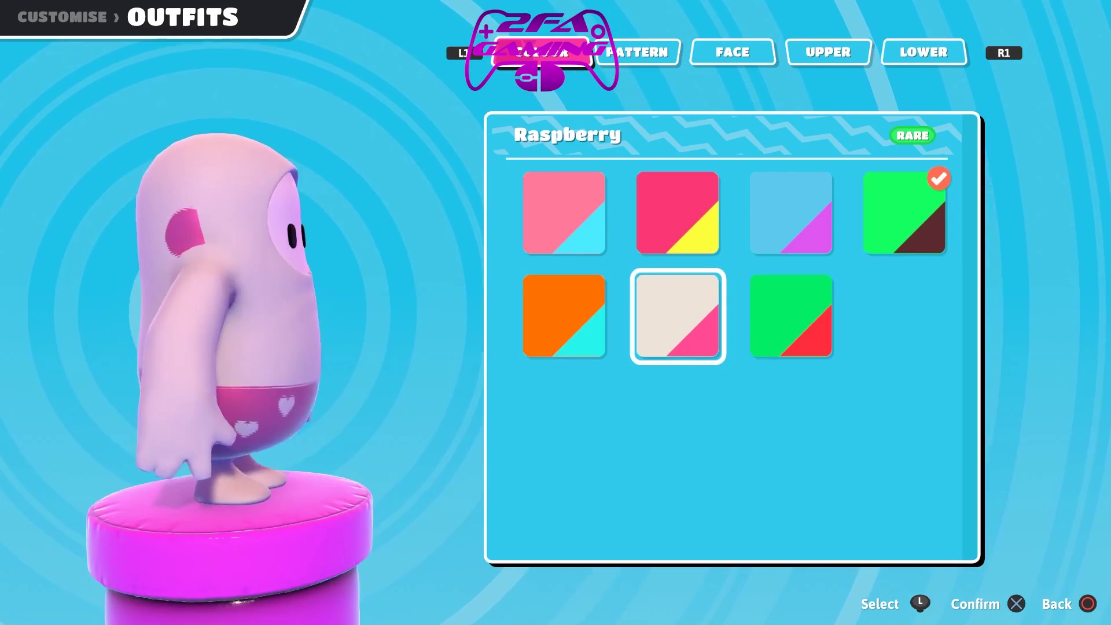